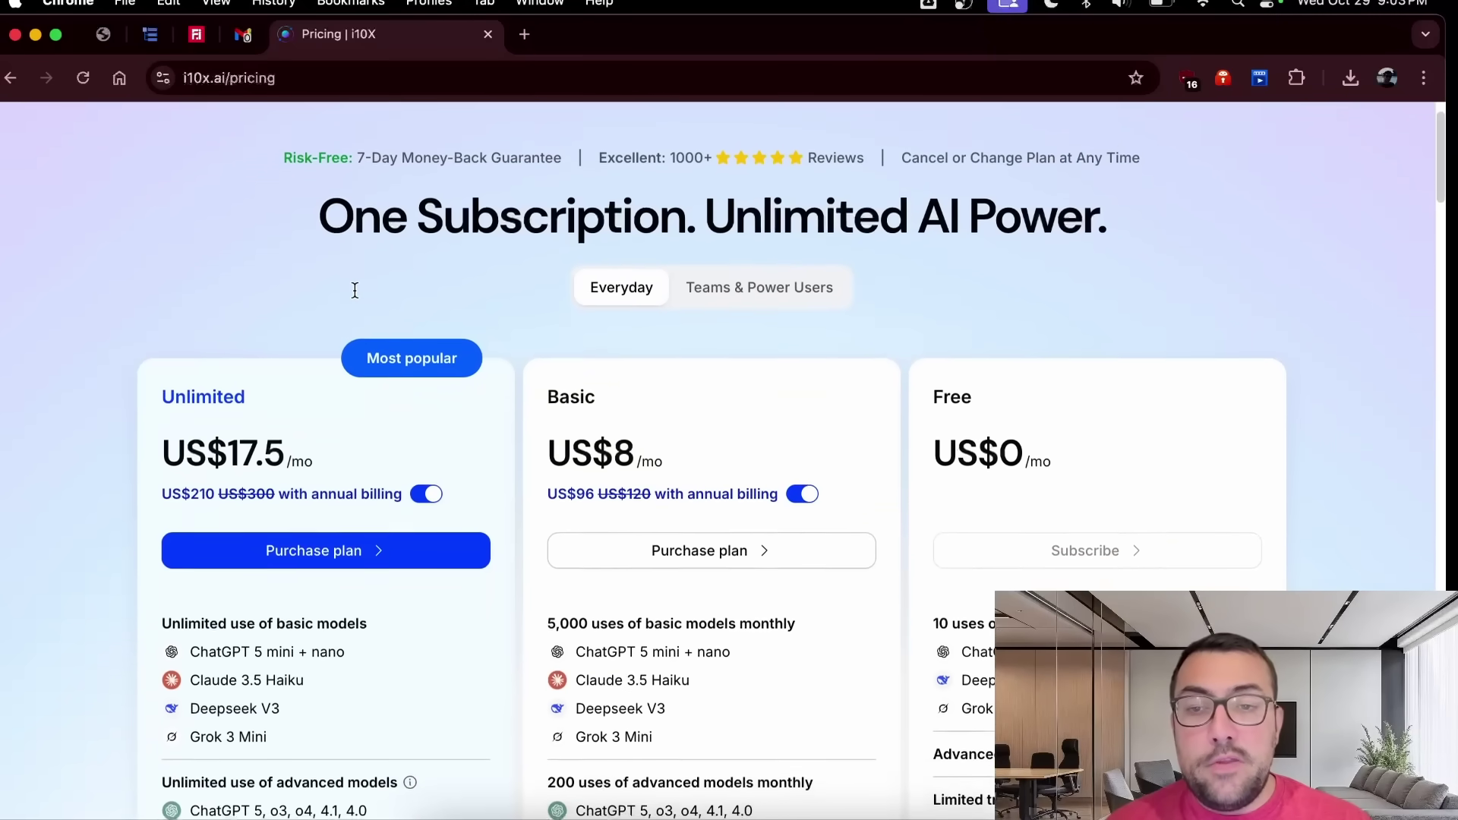
Scroll through the Unlimited, Basic and Free pricing plans and their model allowances
scroll(354, 290, "down", 4)
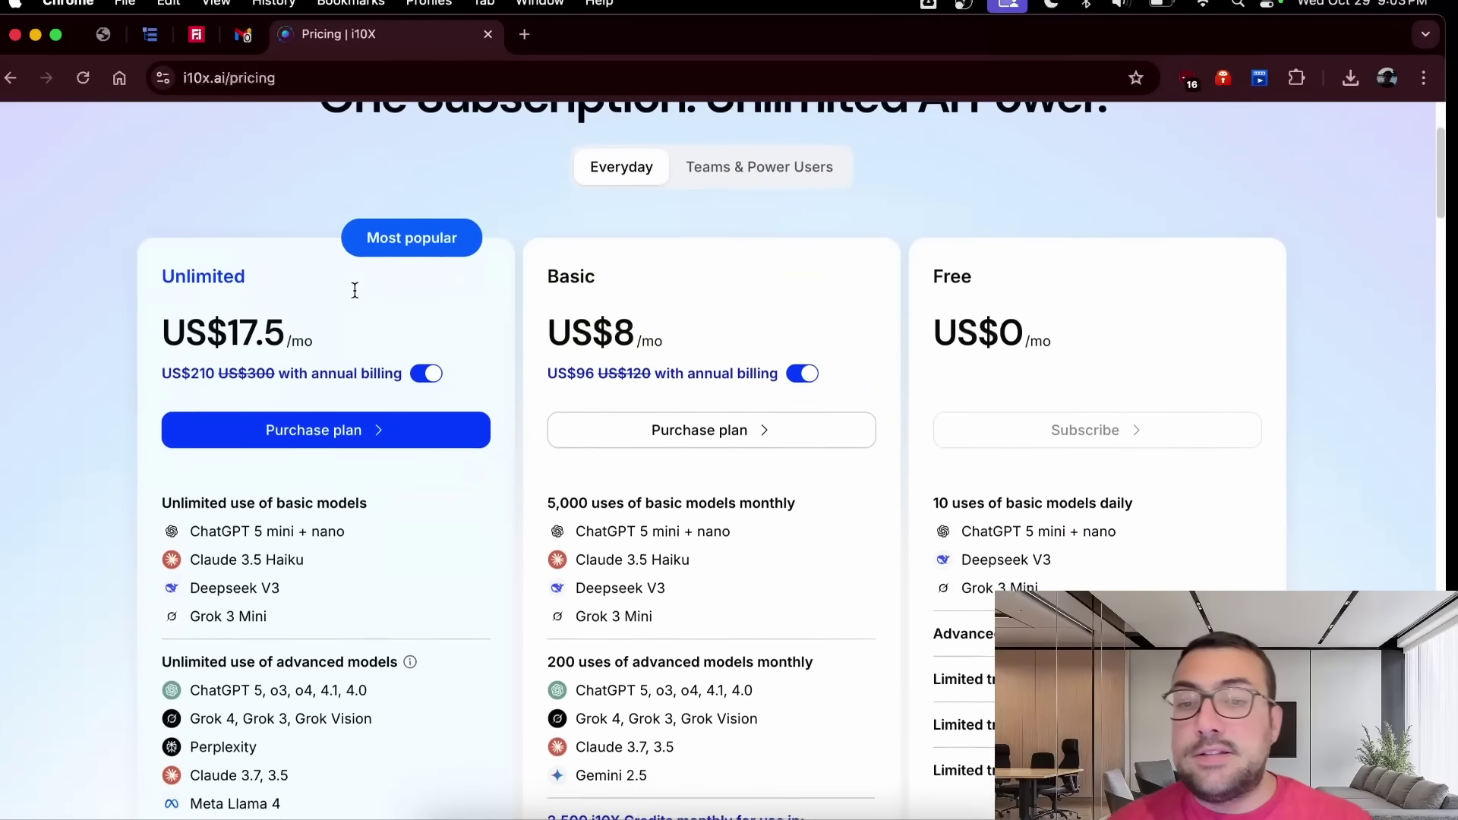
scroll(355, 290, "down", 2)
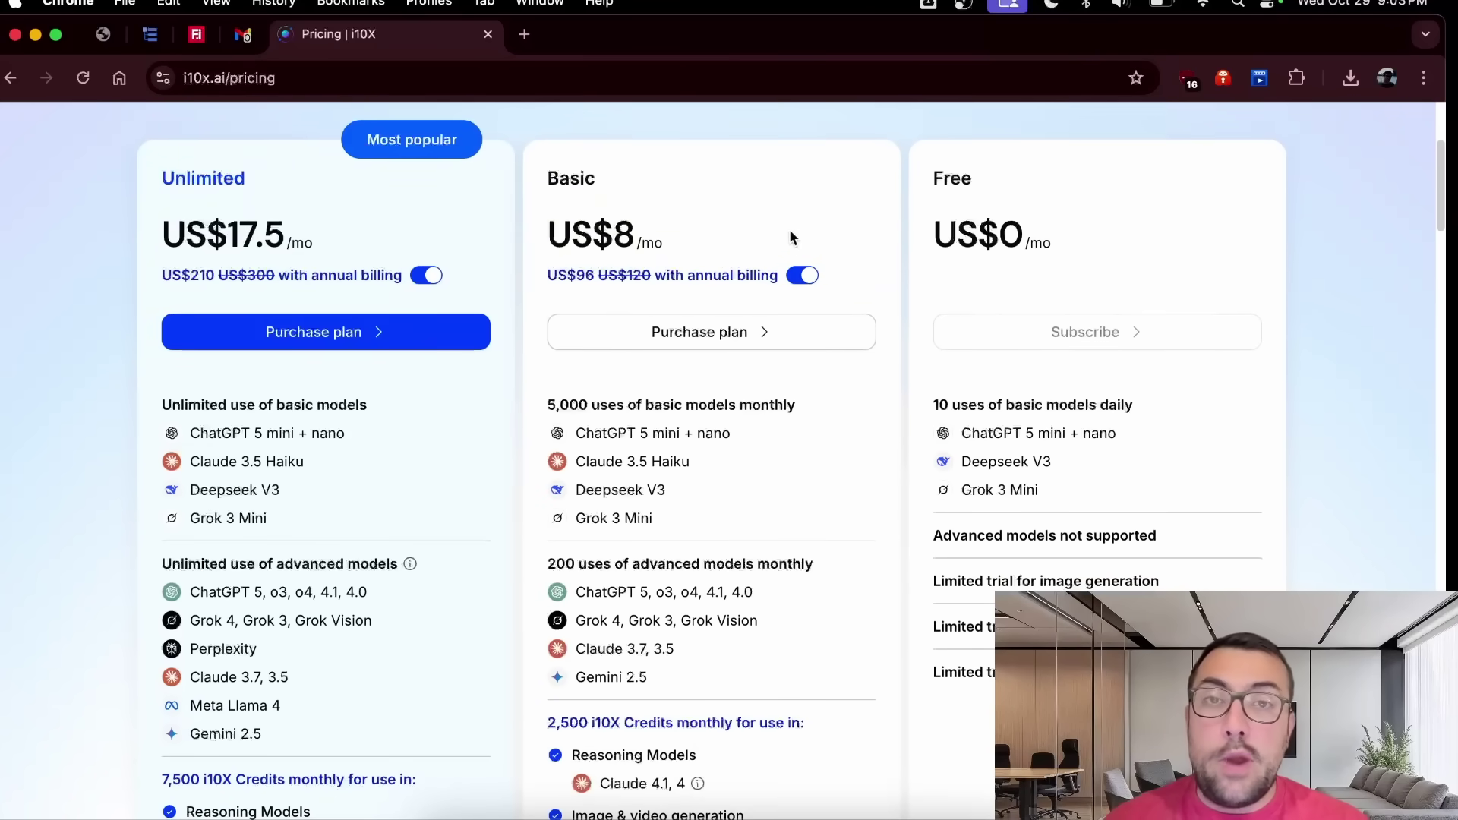
scroll(714, 489, "down", 6)
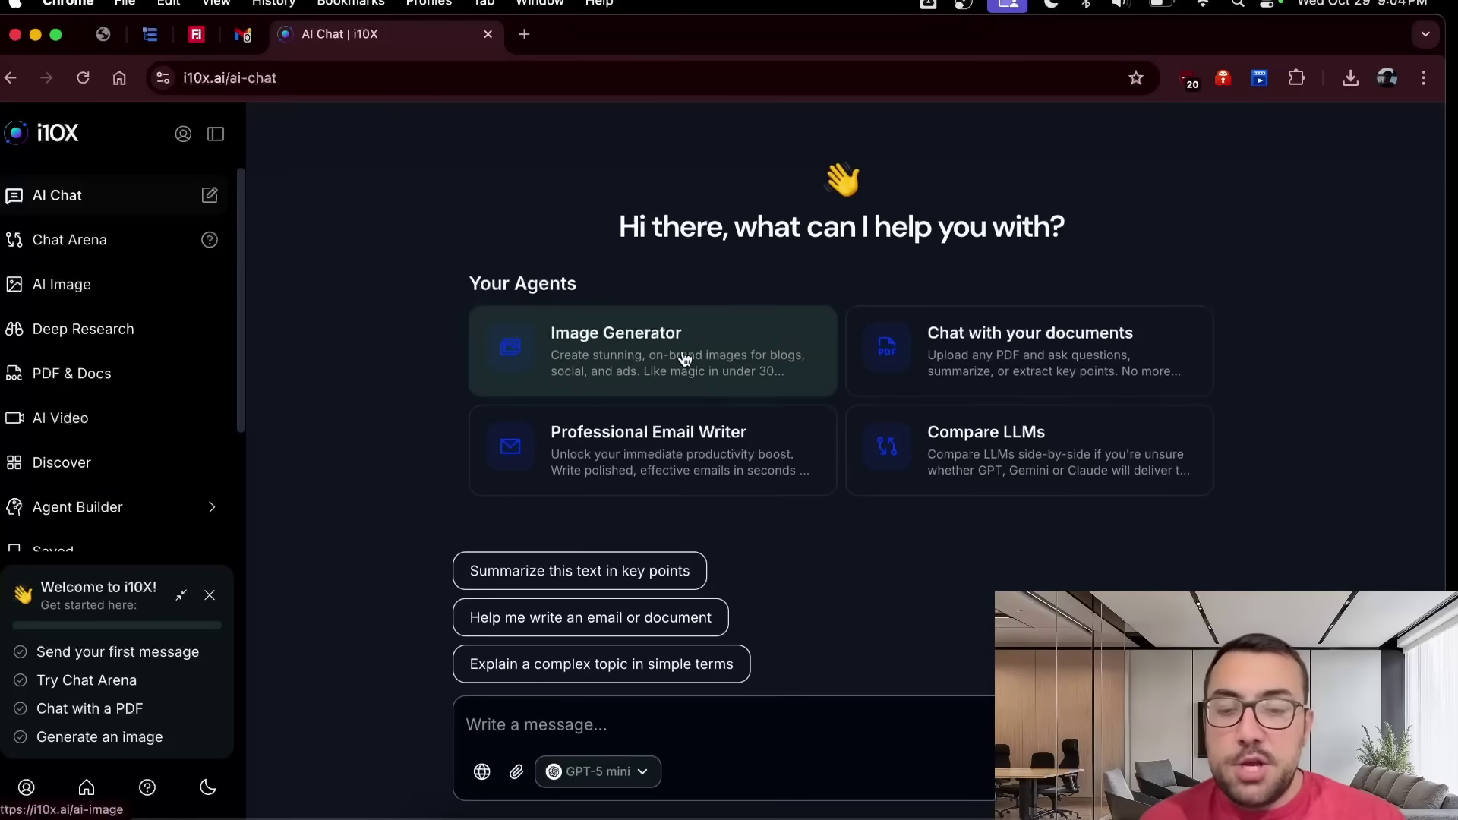
scroll(116, 336, "down", 4)
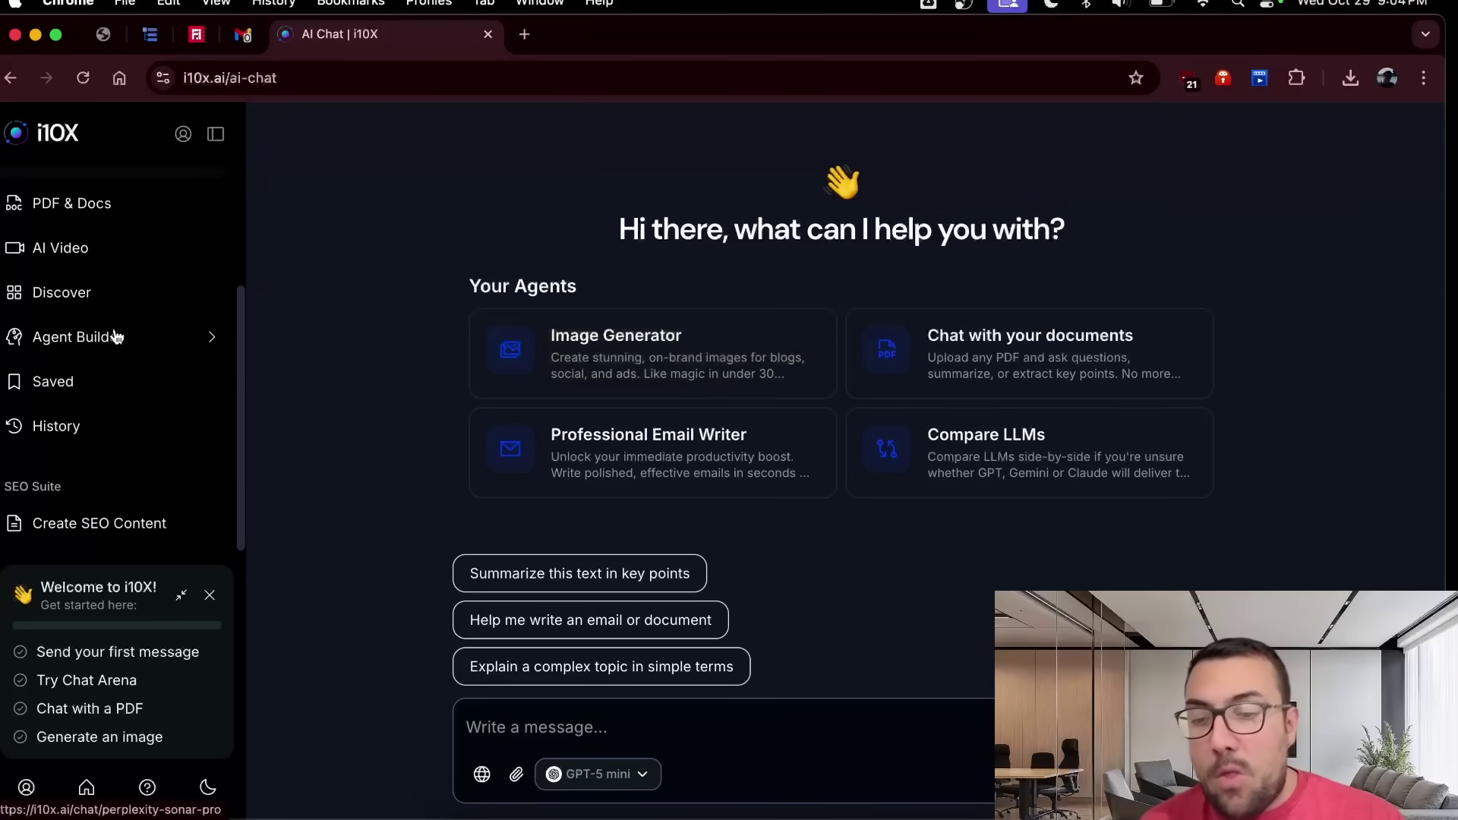
scroll(117, 336, "up", 4)
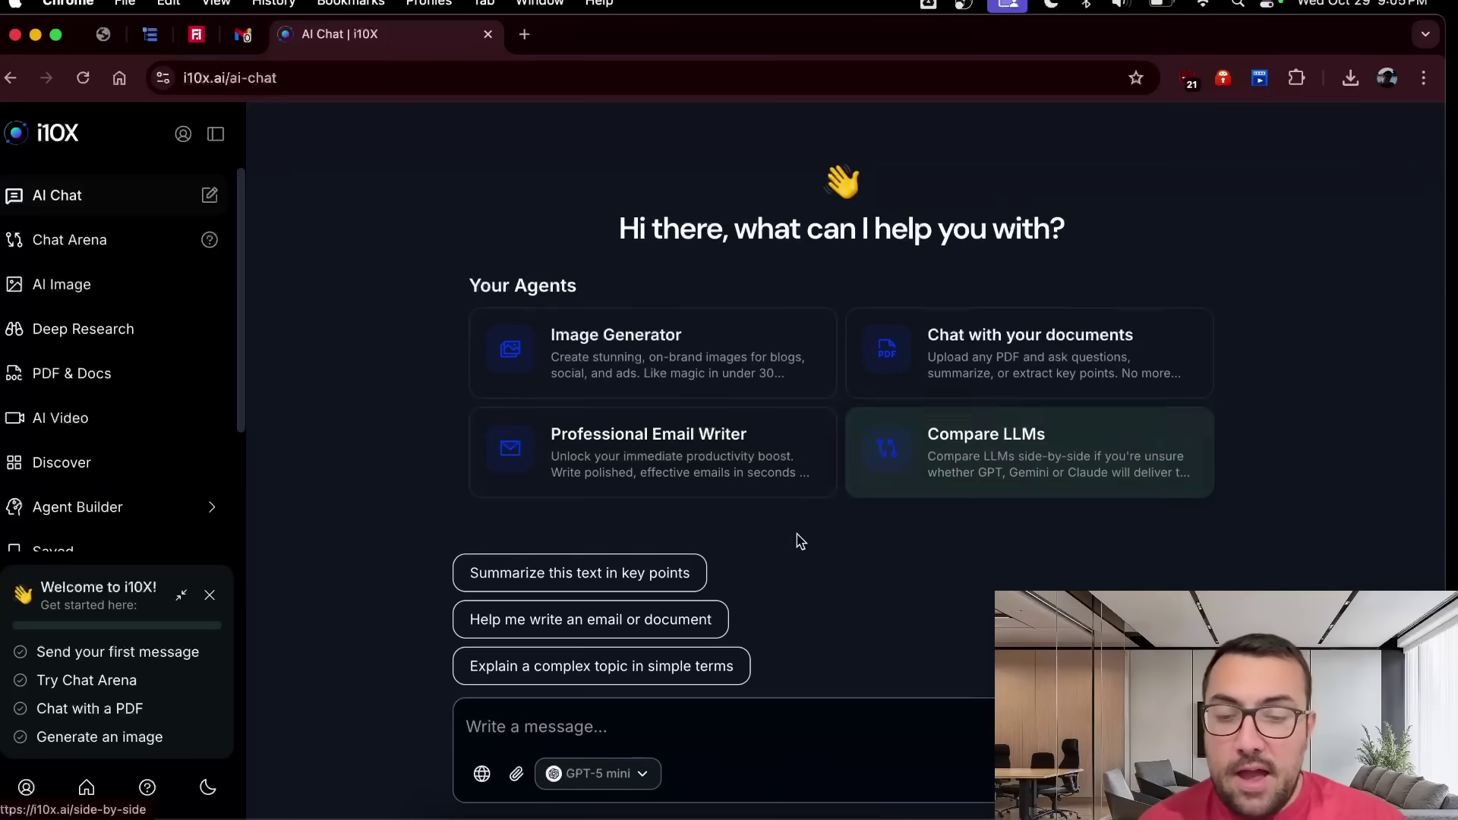
Open the Compare LLMs view and choose GPT-5 for the left panel
left_click(1015, 478)
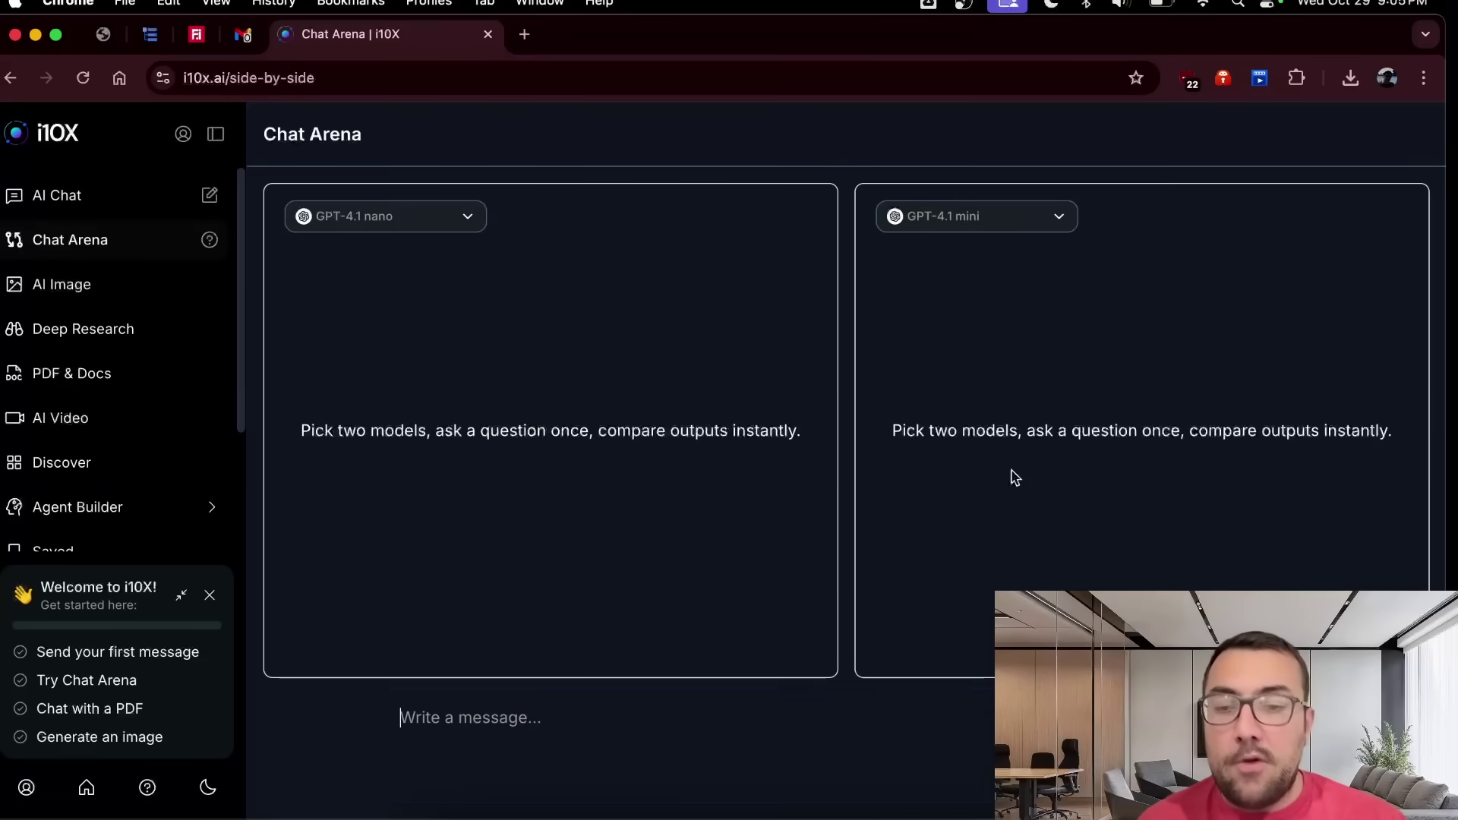
left_click(468, 221)
scroll(425, 411, "up", 5)
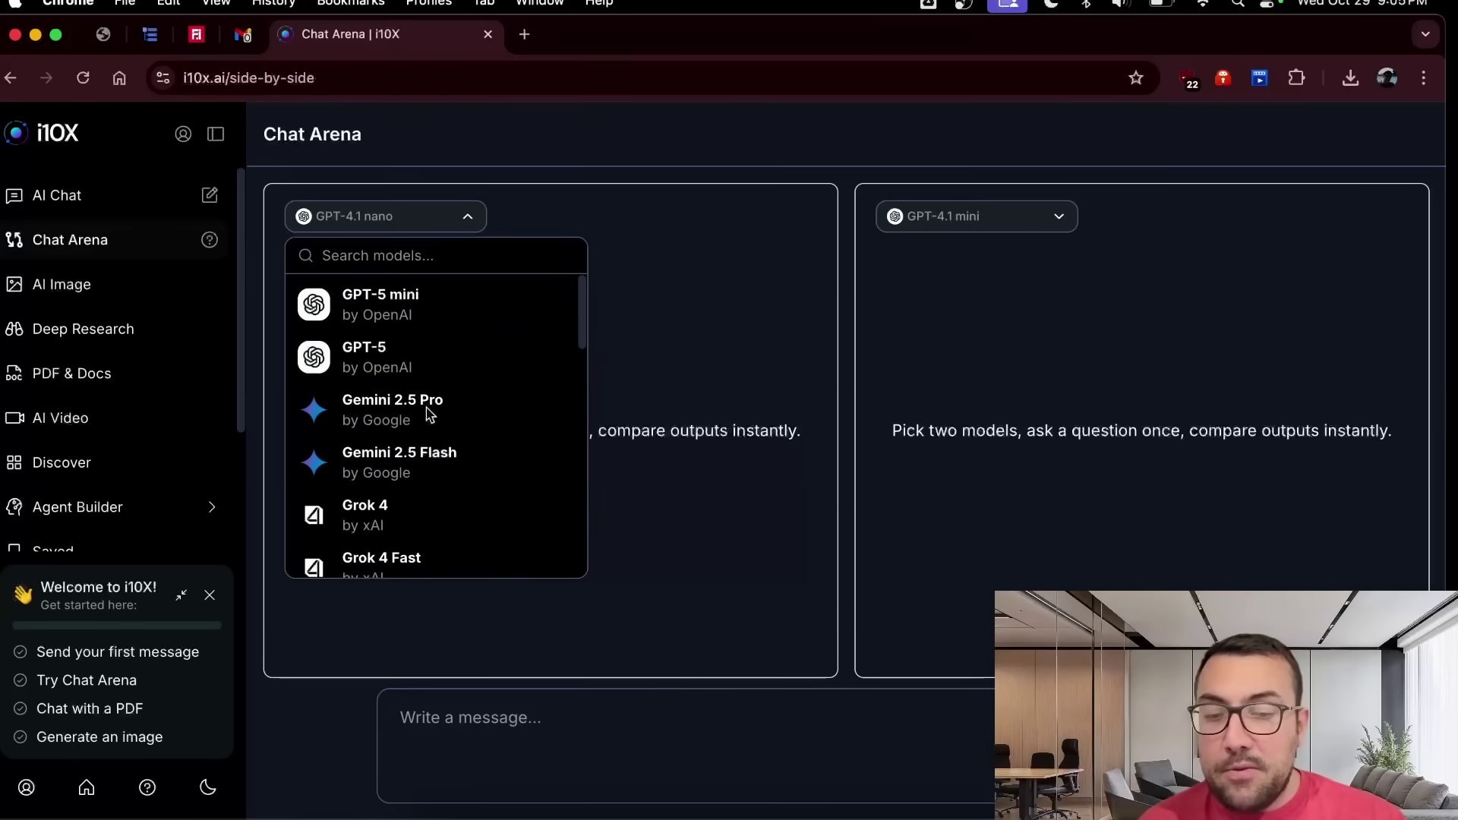
scroll(430, 414, "down", 10)
scroll(430, 414, "up", 10)
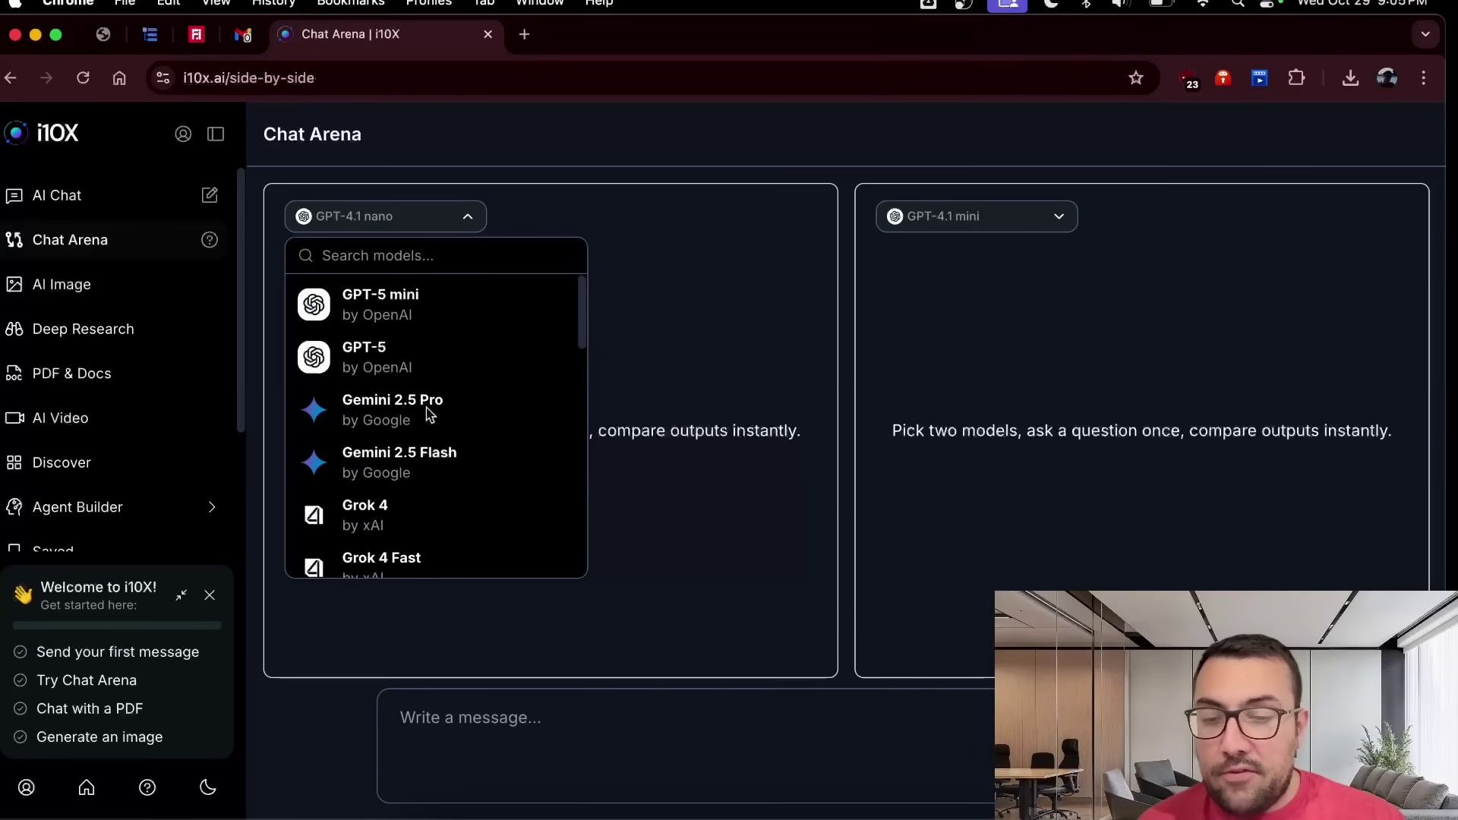
left_click(453, 355)
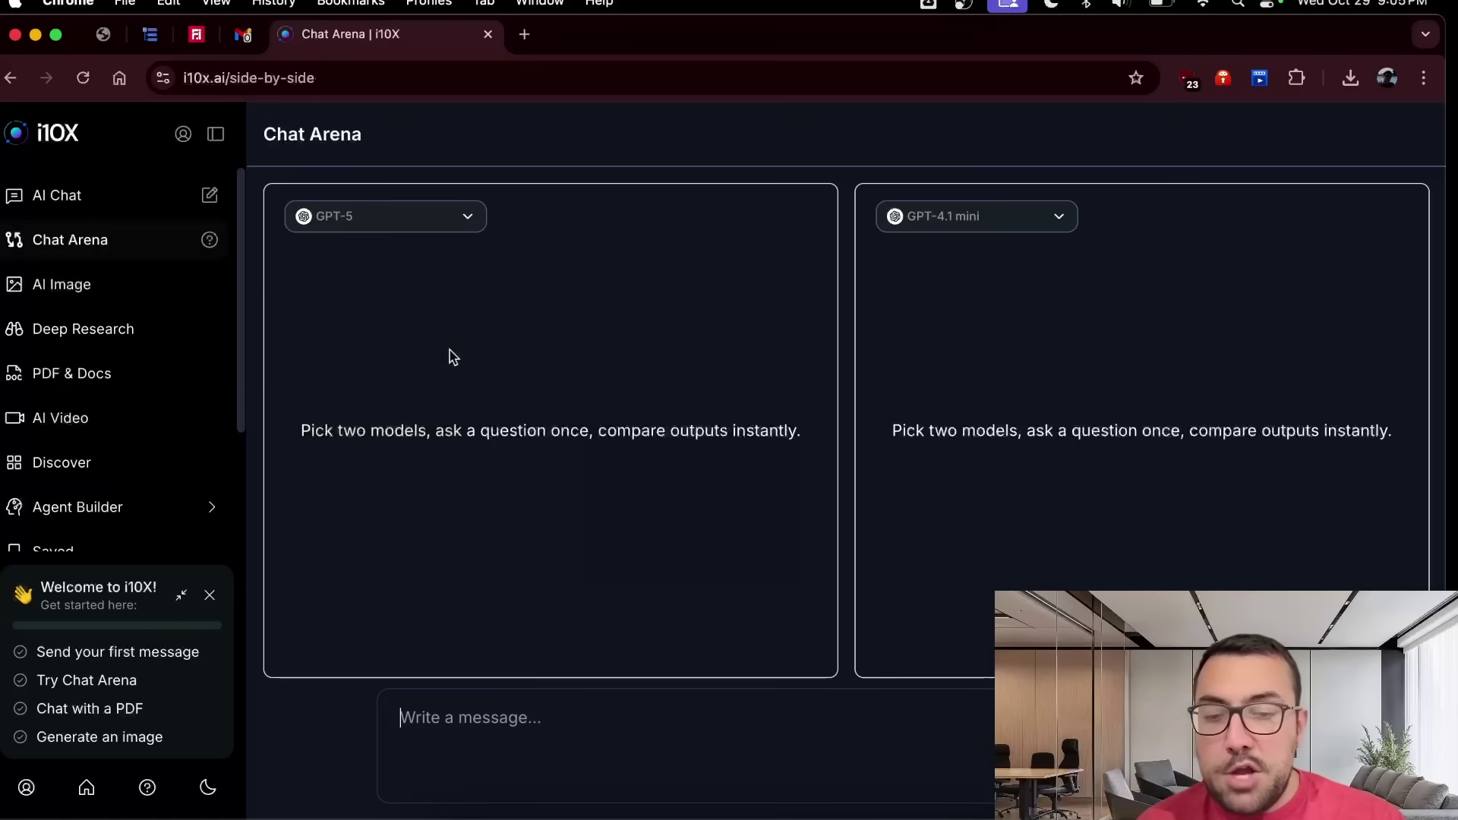
Choose Claude 4.5 Sonnet for the right panel and focus the shared prompt box
left_click(990, 230)
scroll(987, 392, "down", 4)
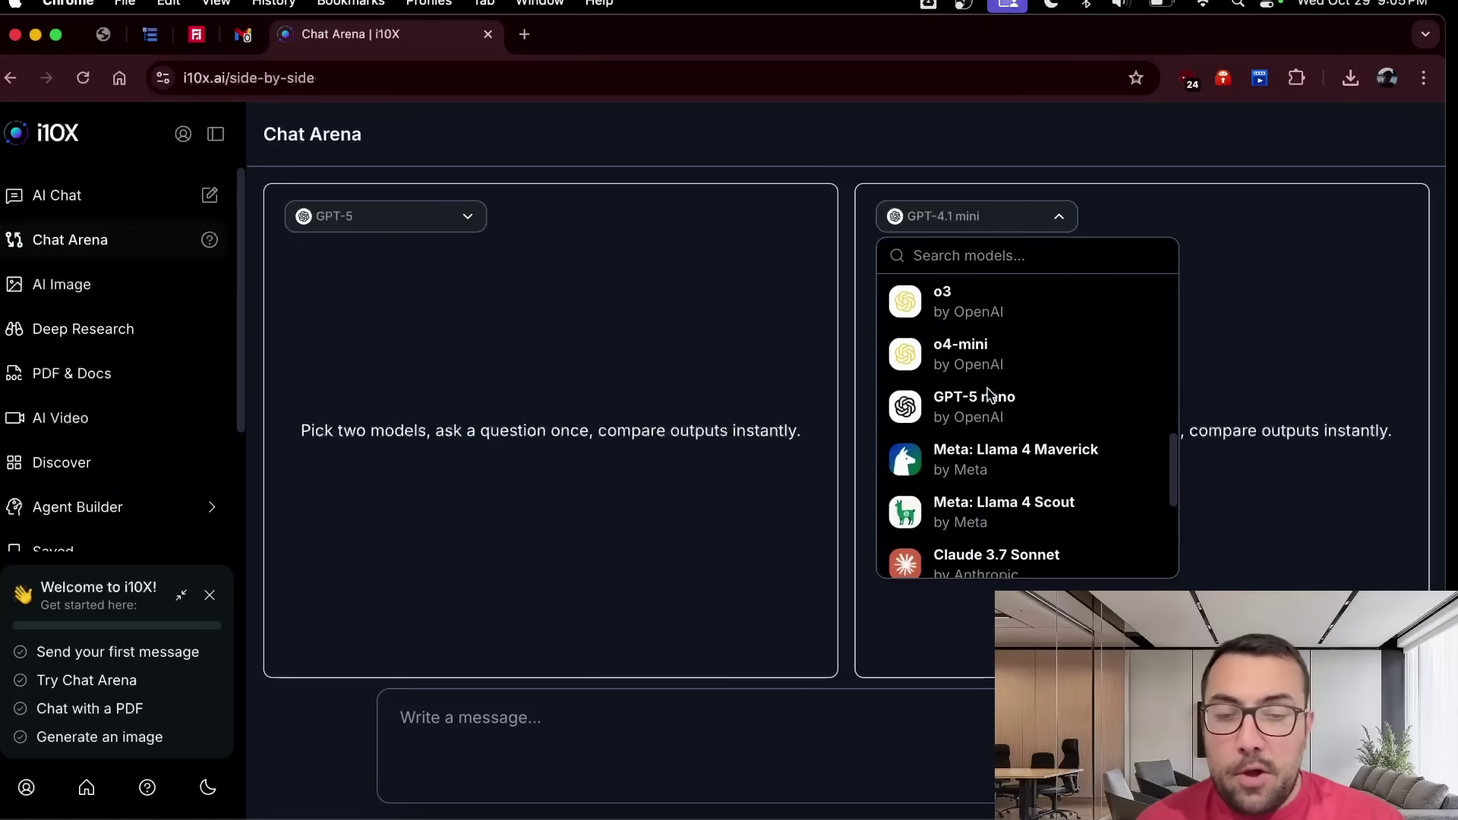
scroll(988, 392, "down", 4)
scroll(988, 393, "up", 2)
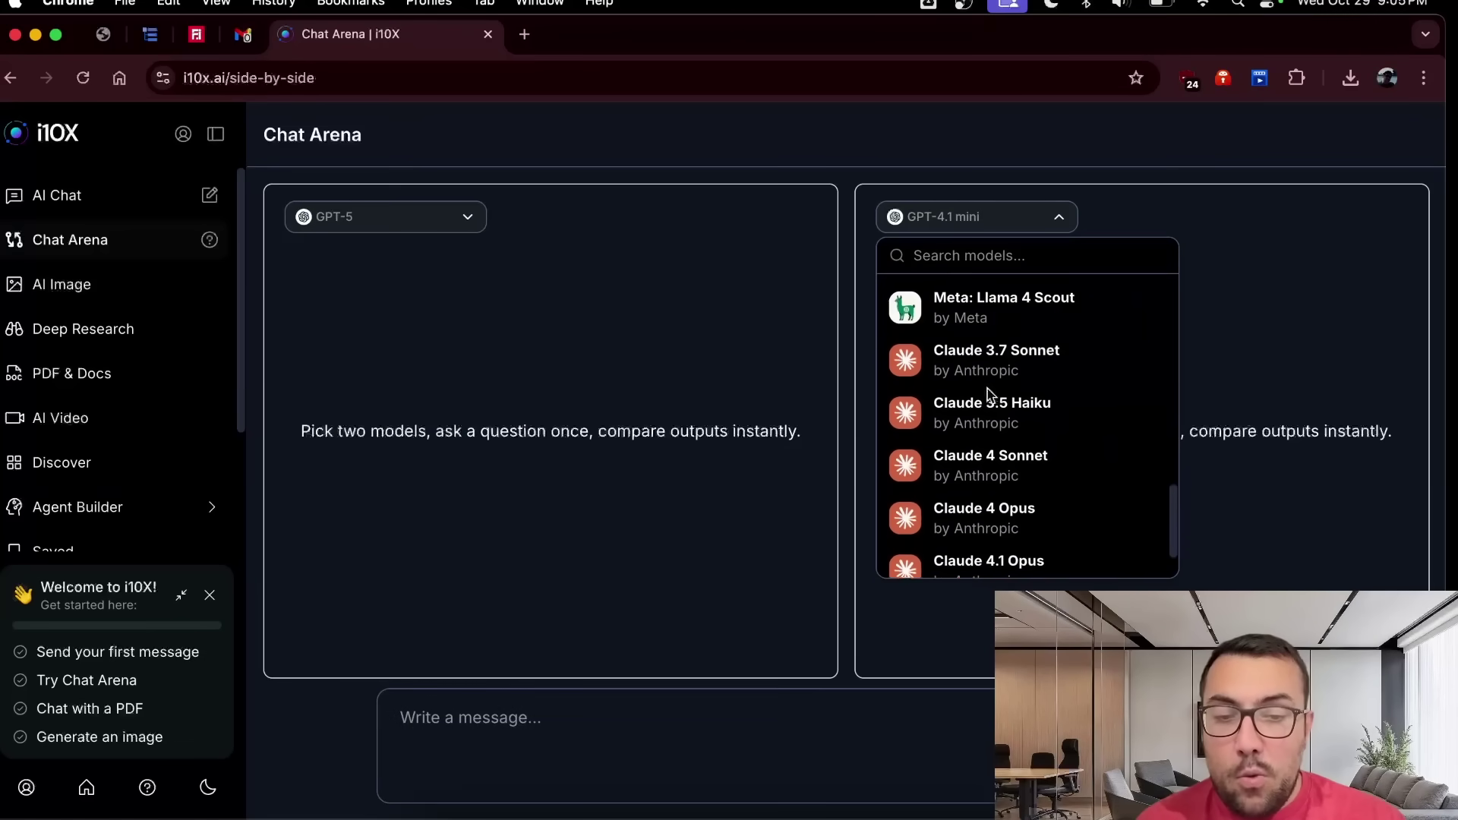
scroll(988, 393, "down", 2)
left_click(1006, 565)
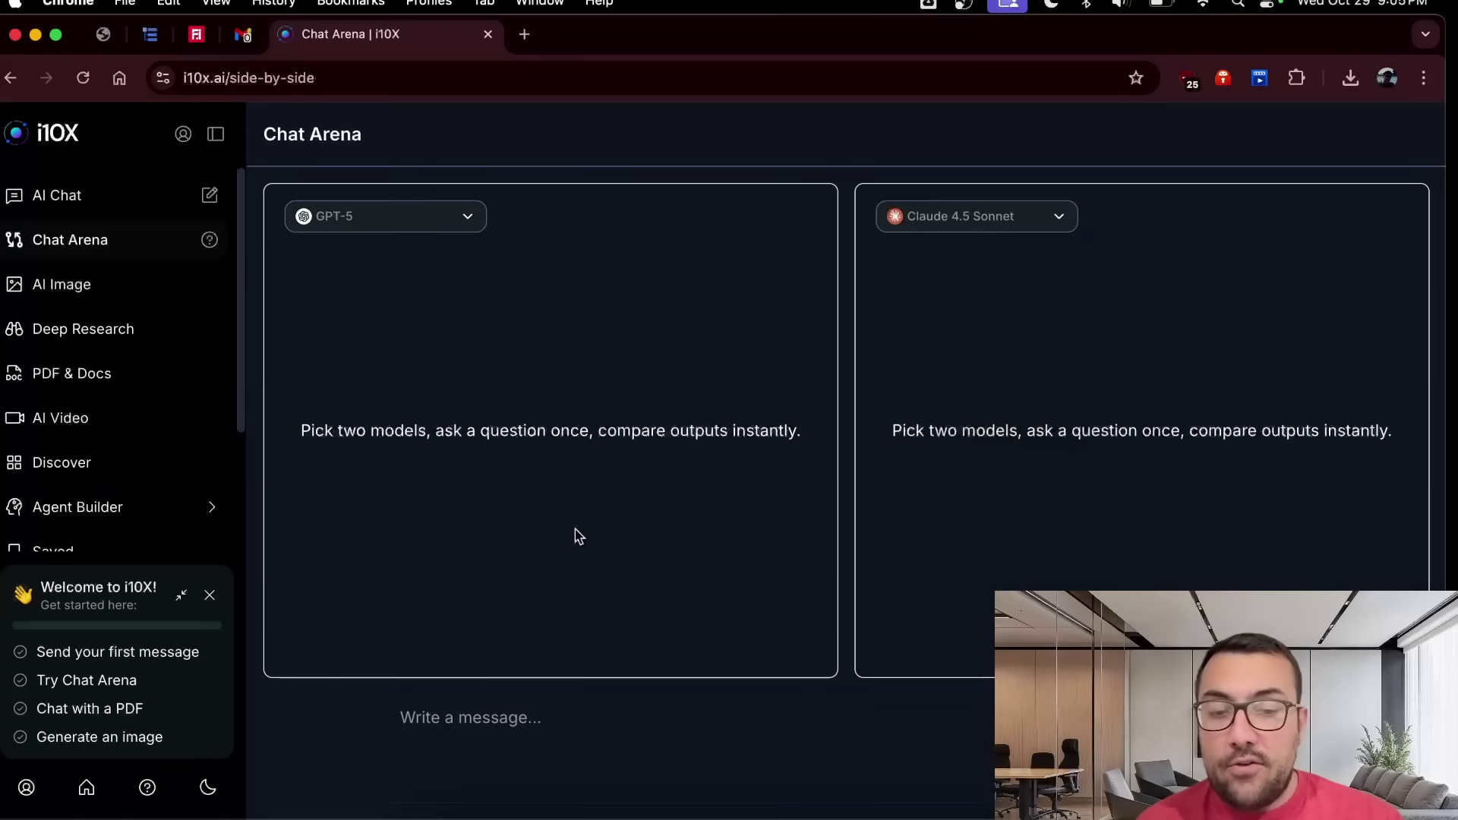
left_click(438, 748)
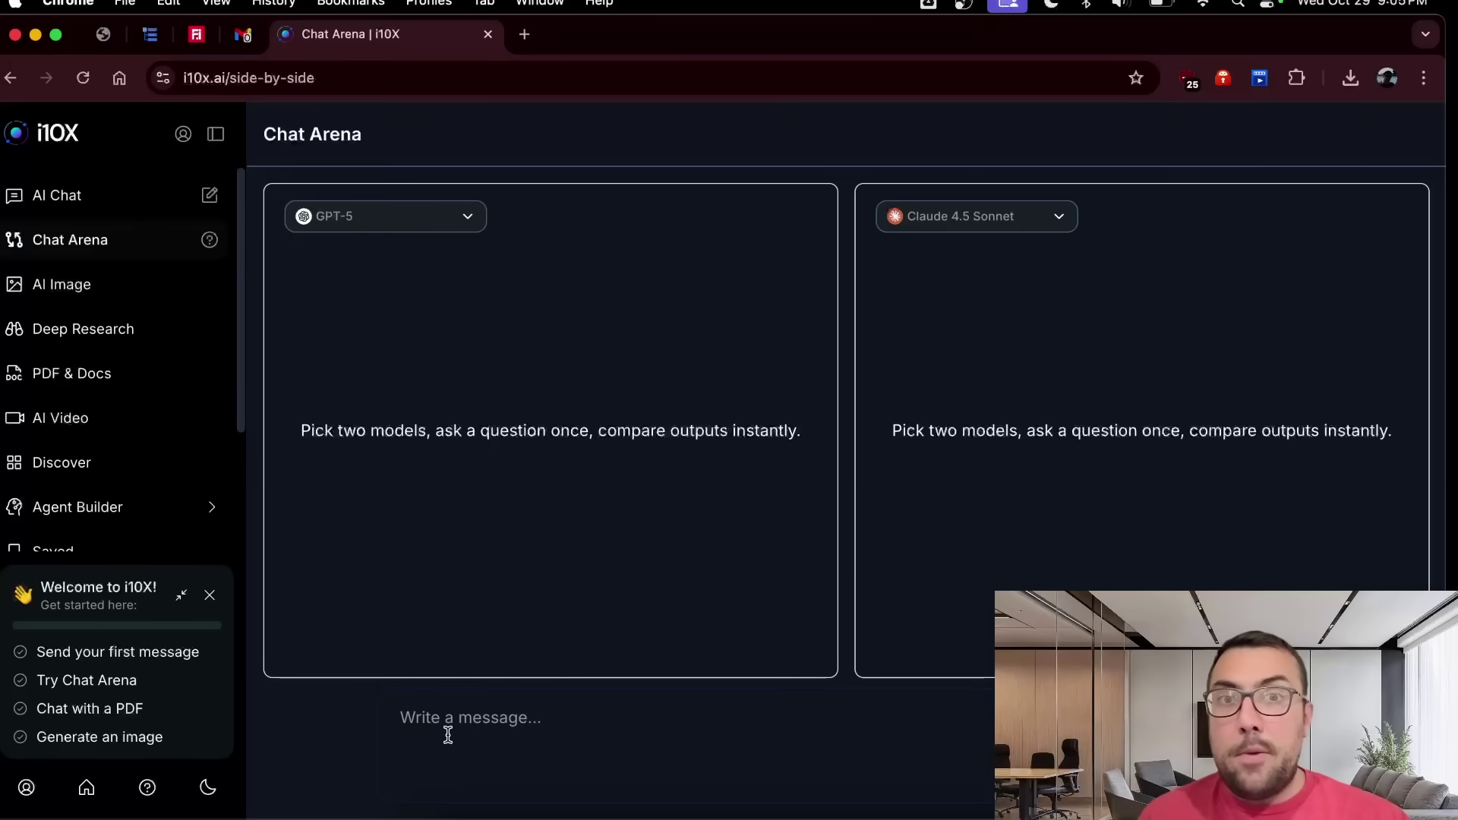
Paste and send the SVG subscribe button request, then copy Claude's hover-effect SVG code
type("code me a svg of a youtube subscribe button")
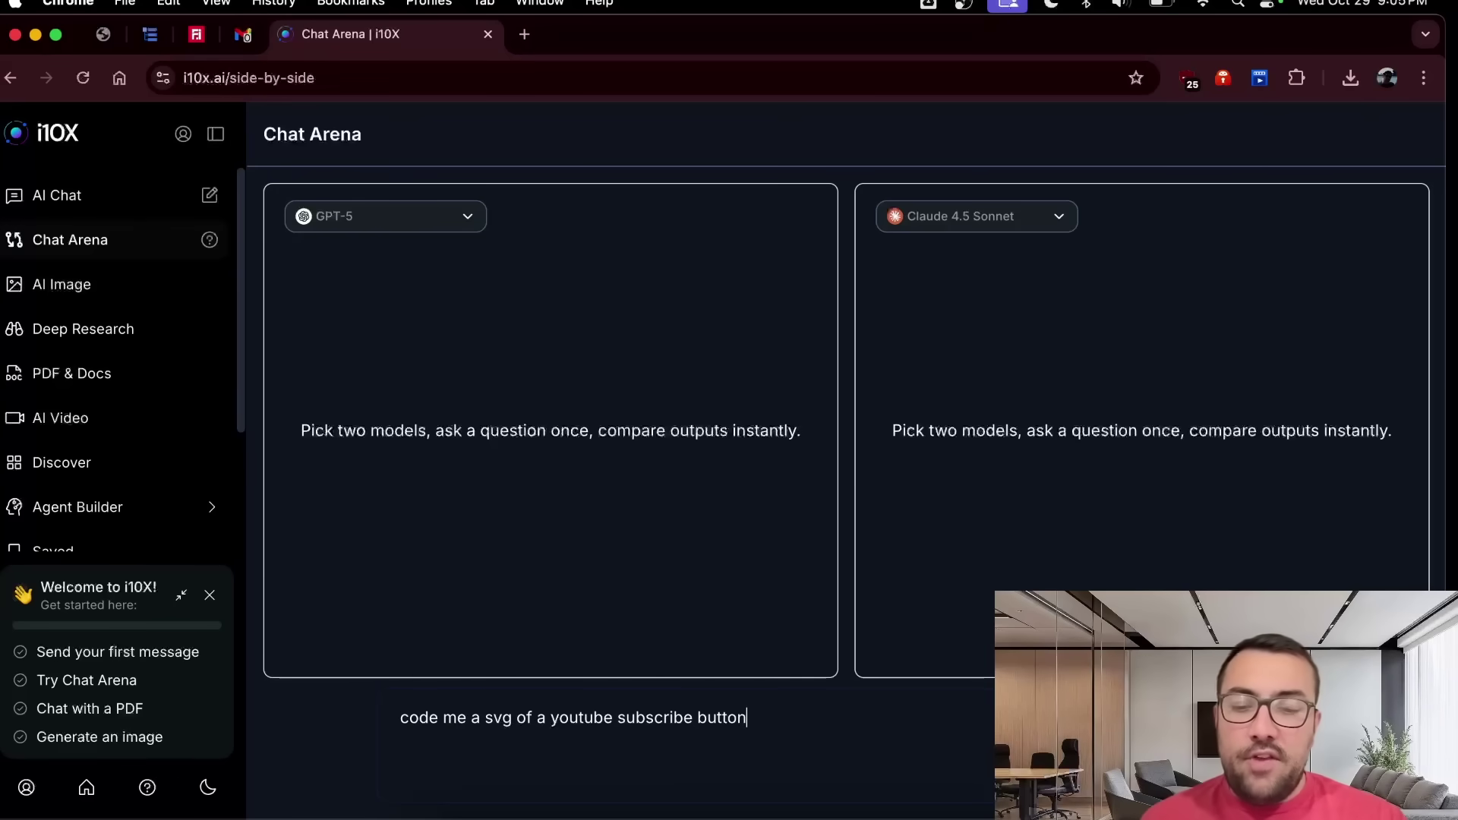
key("Return")
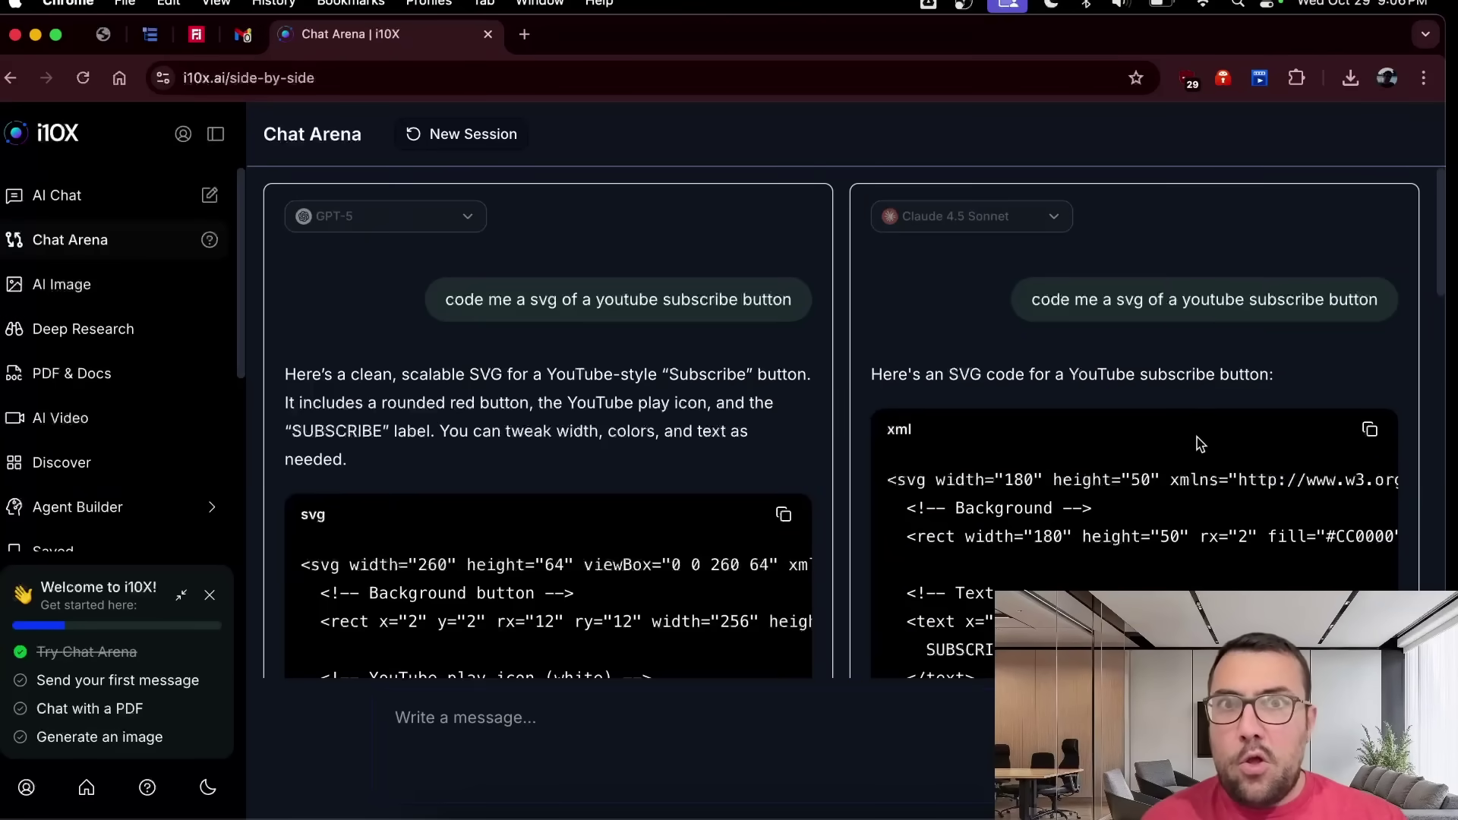
scroll(1197, 424, "down", 15)
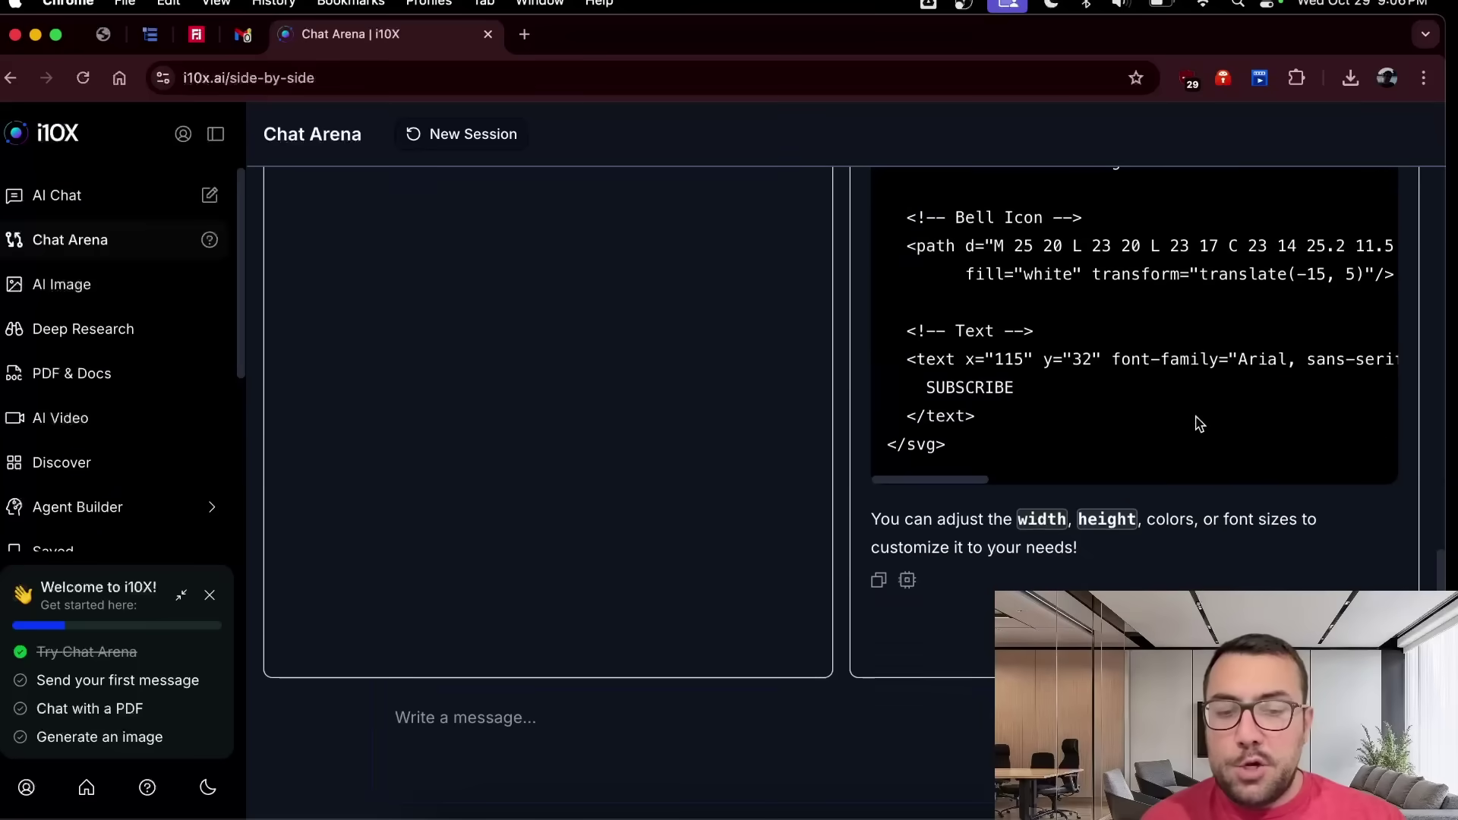
scroll(1198, 423, "up", 10)
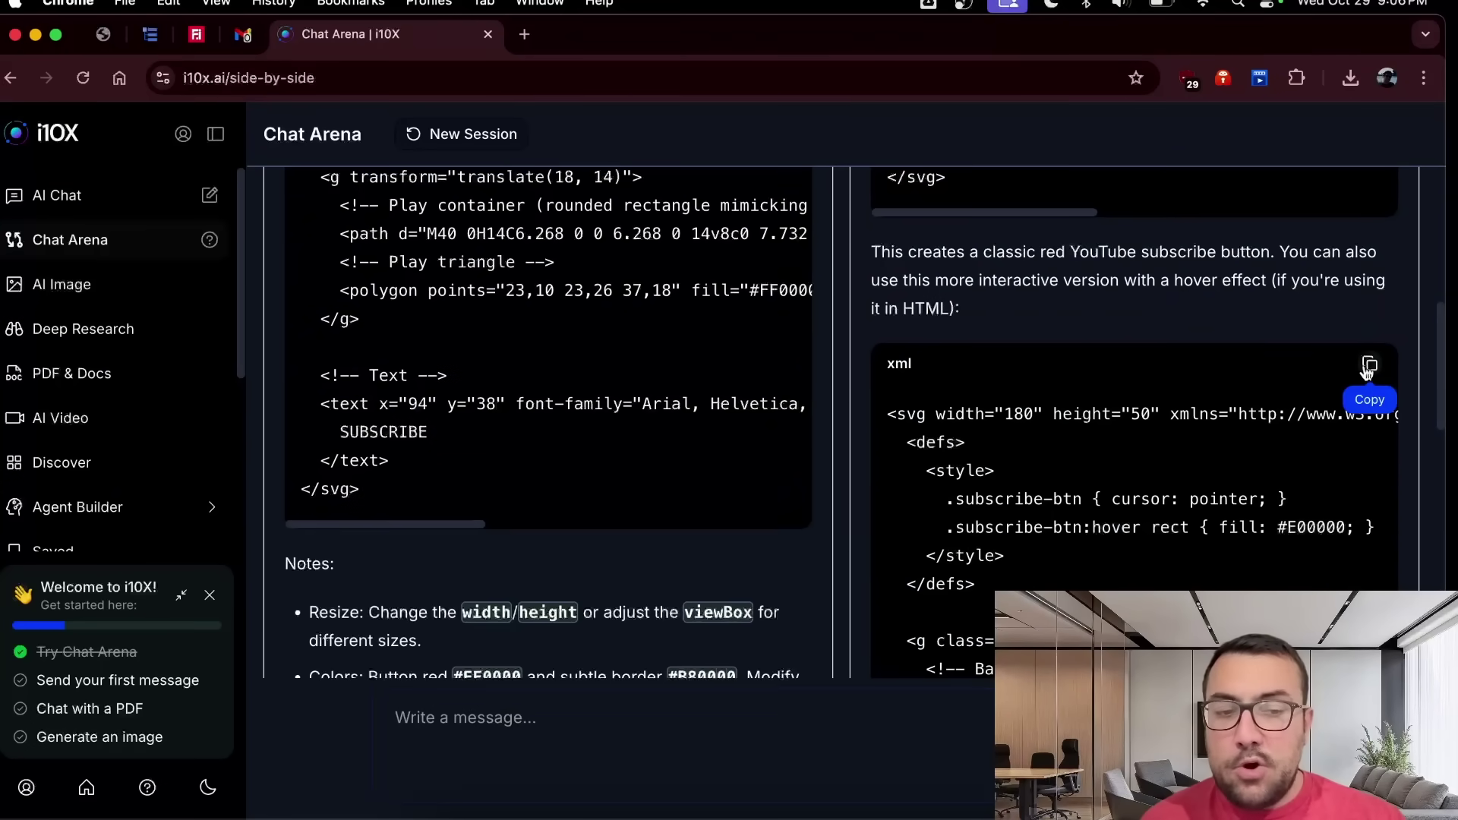
left_click(1369, 365)
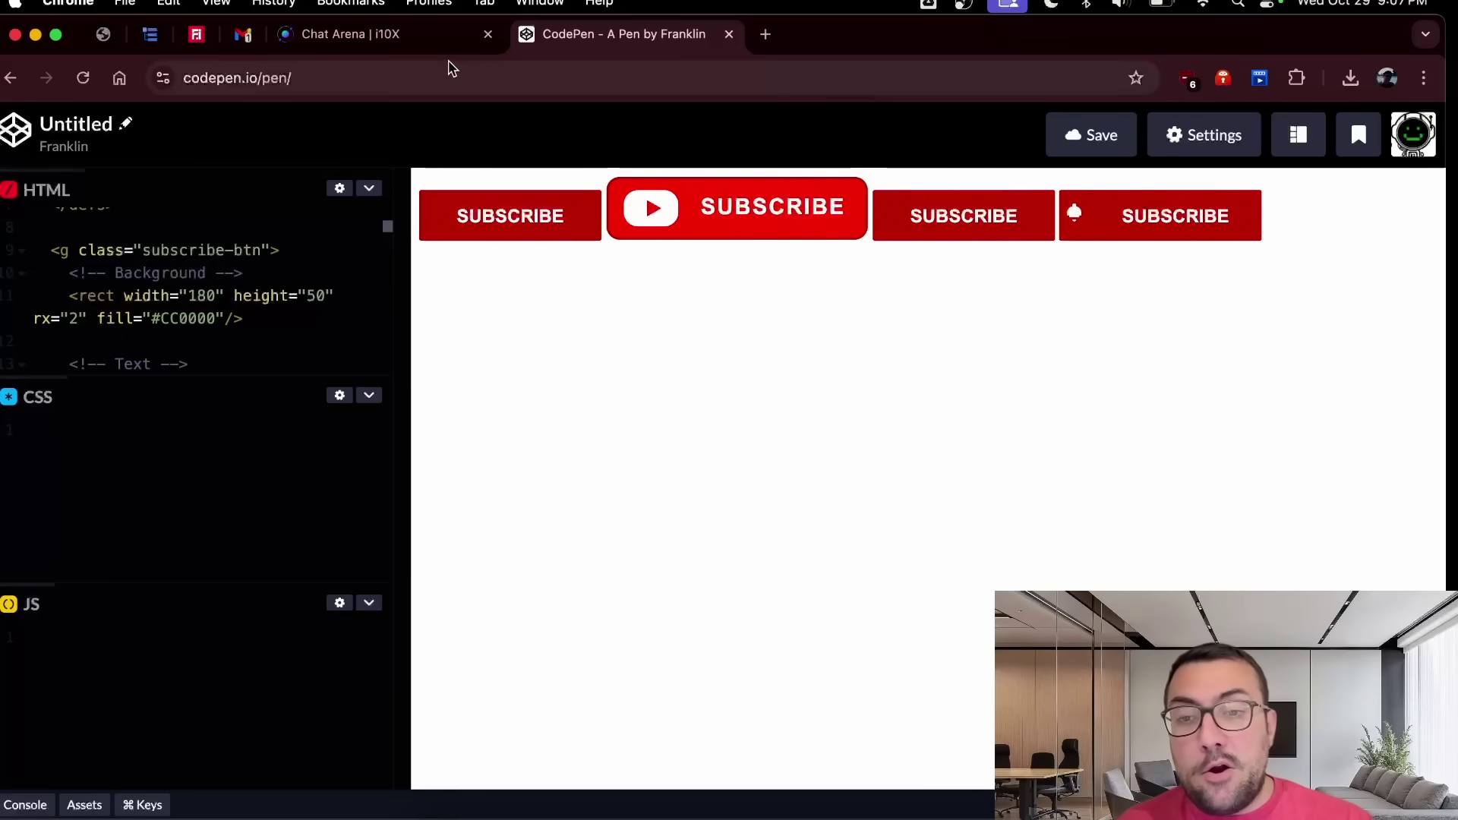
Return to the Chat Arena tab and scroll through the bell-icon SUBSCRIBE answer
left_click(423, 42)
scroll(751, 515, "down", 3)
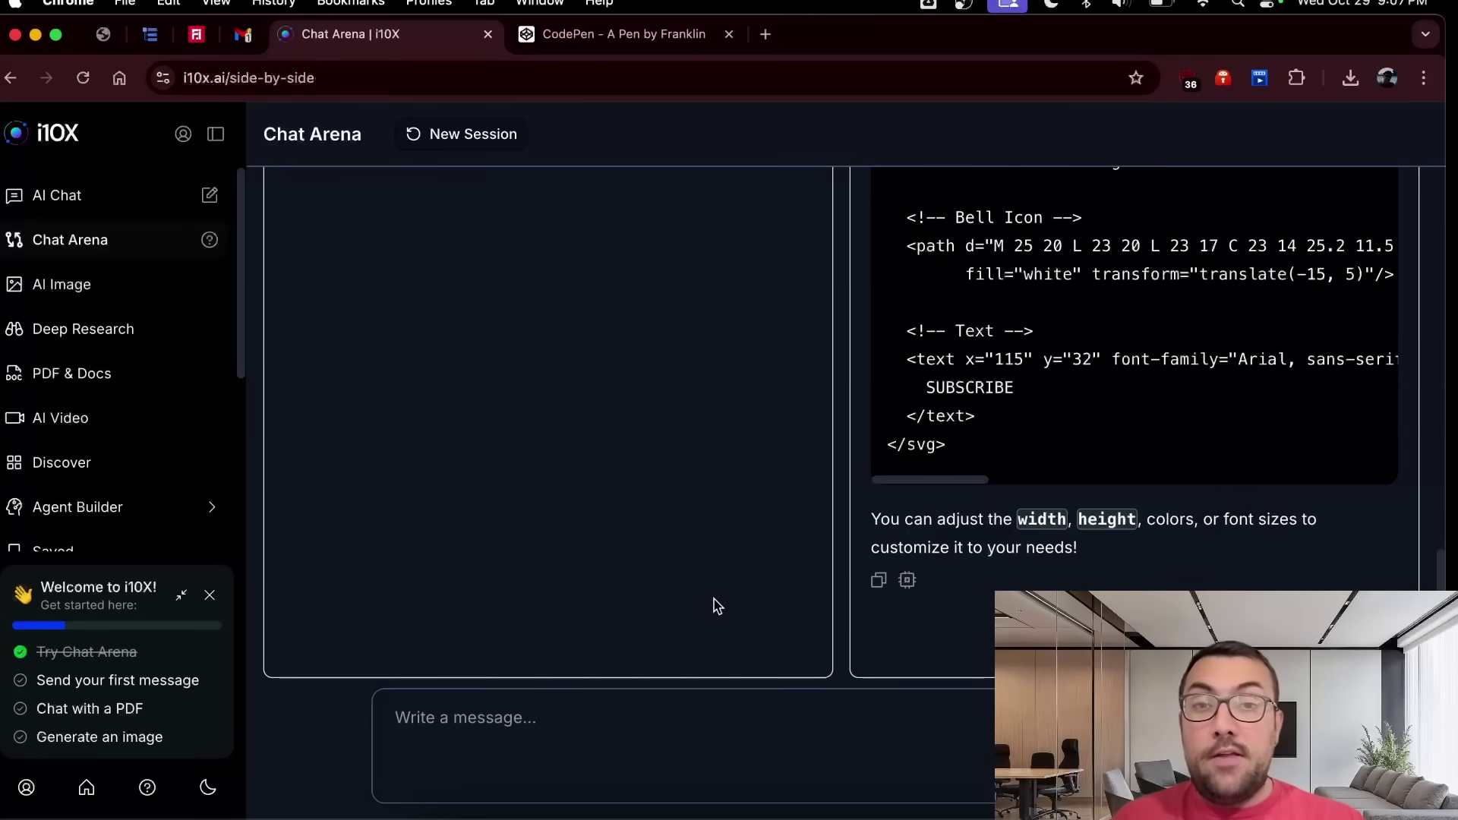
Close the CodePen preview and draft 'explain quantum computing like I am 5' in AI Chat
left_click(730, 33)
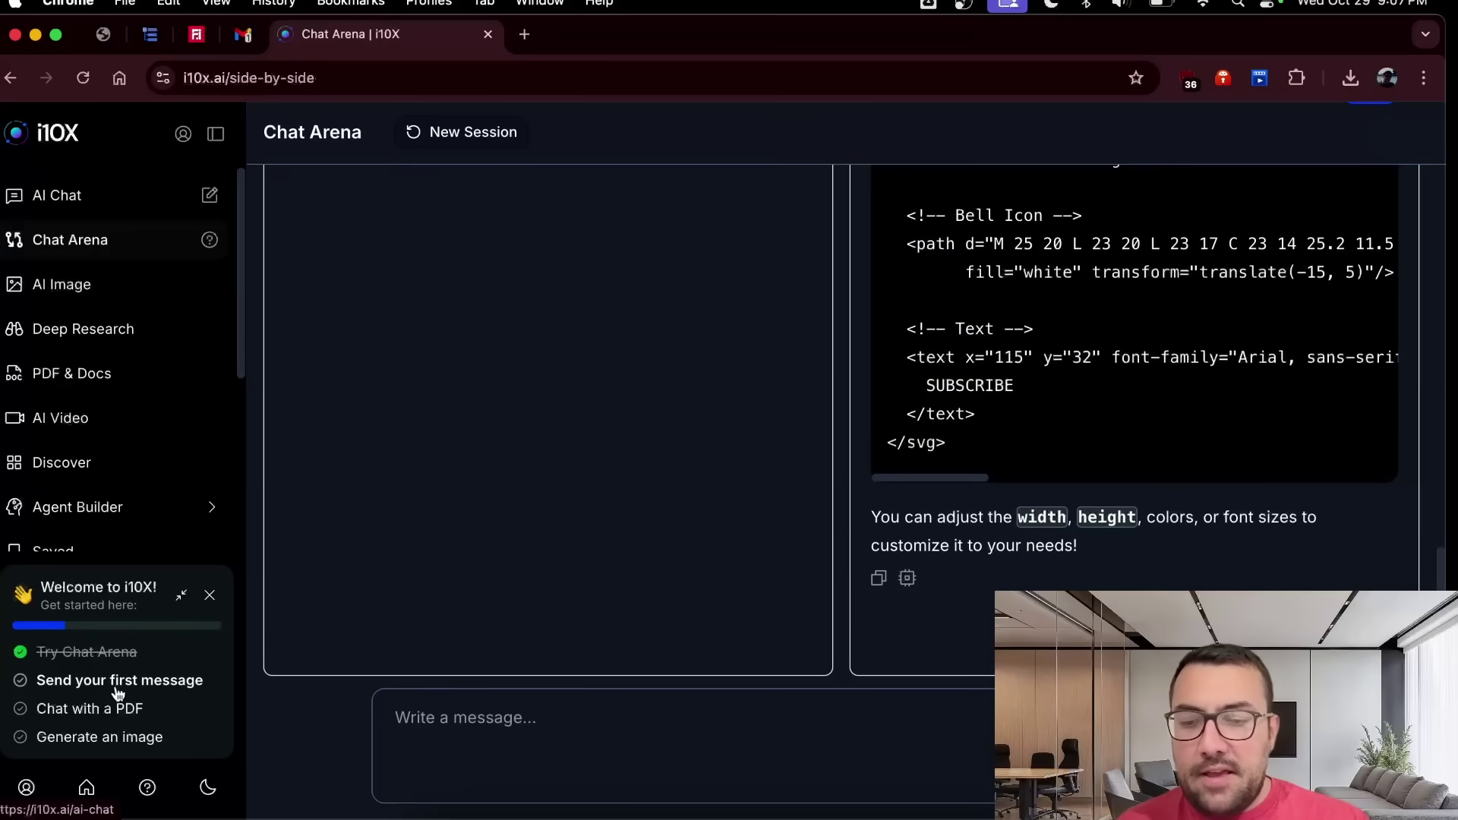
left_click(141, 689)
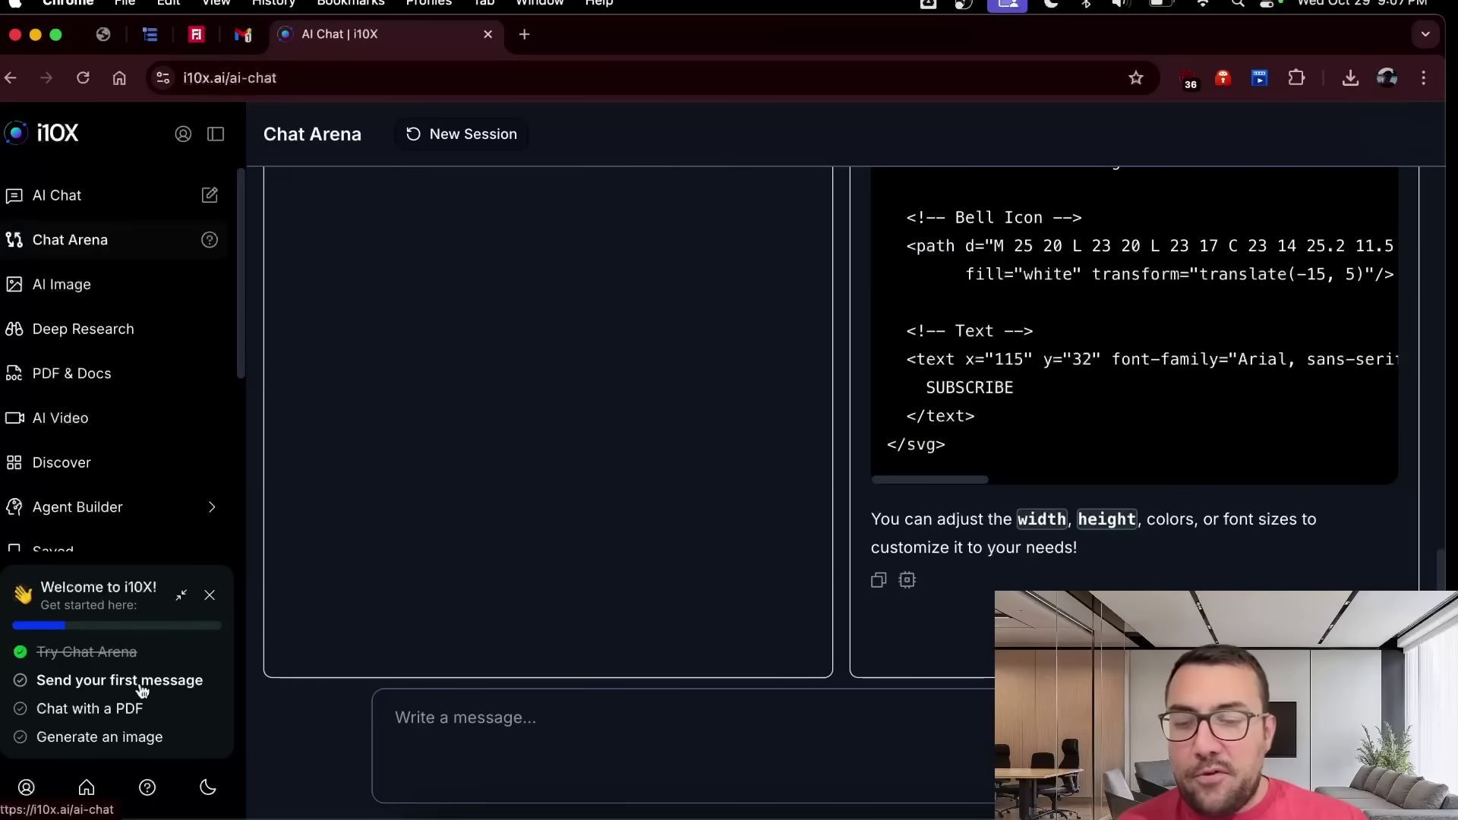
type("explain quantum computing like I am 5")
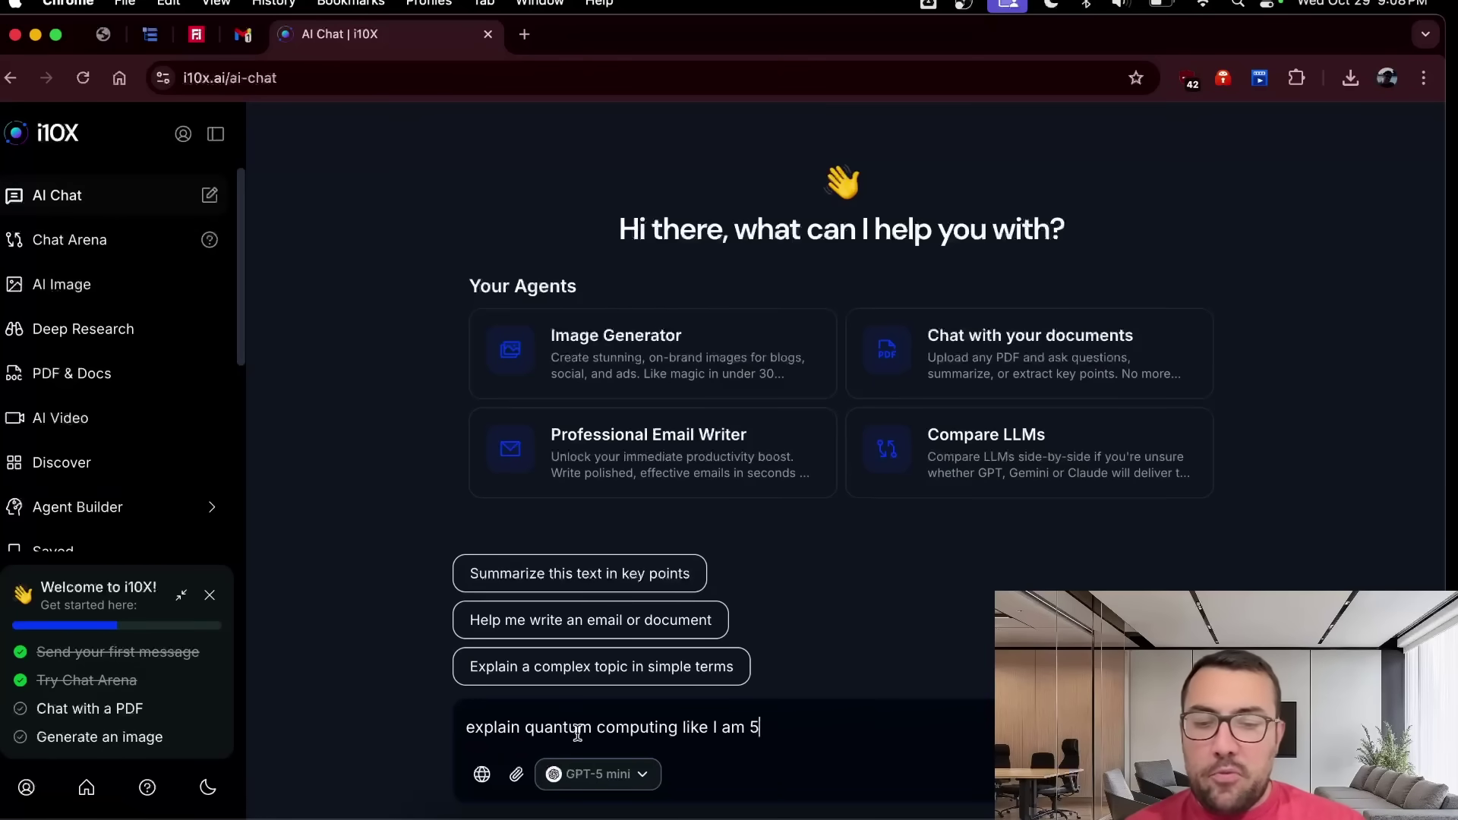
Turn on web search and switch the chat model to Gemini 2.5 Pro
left_click(485, 776)
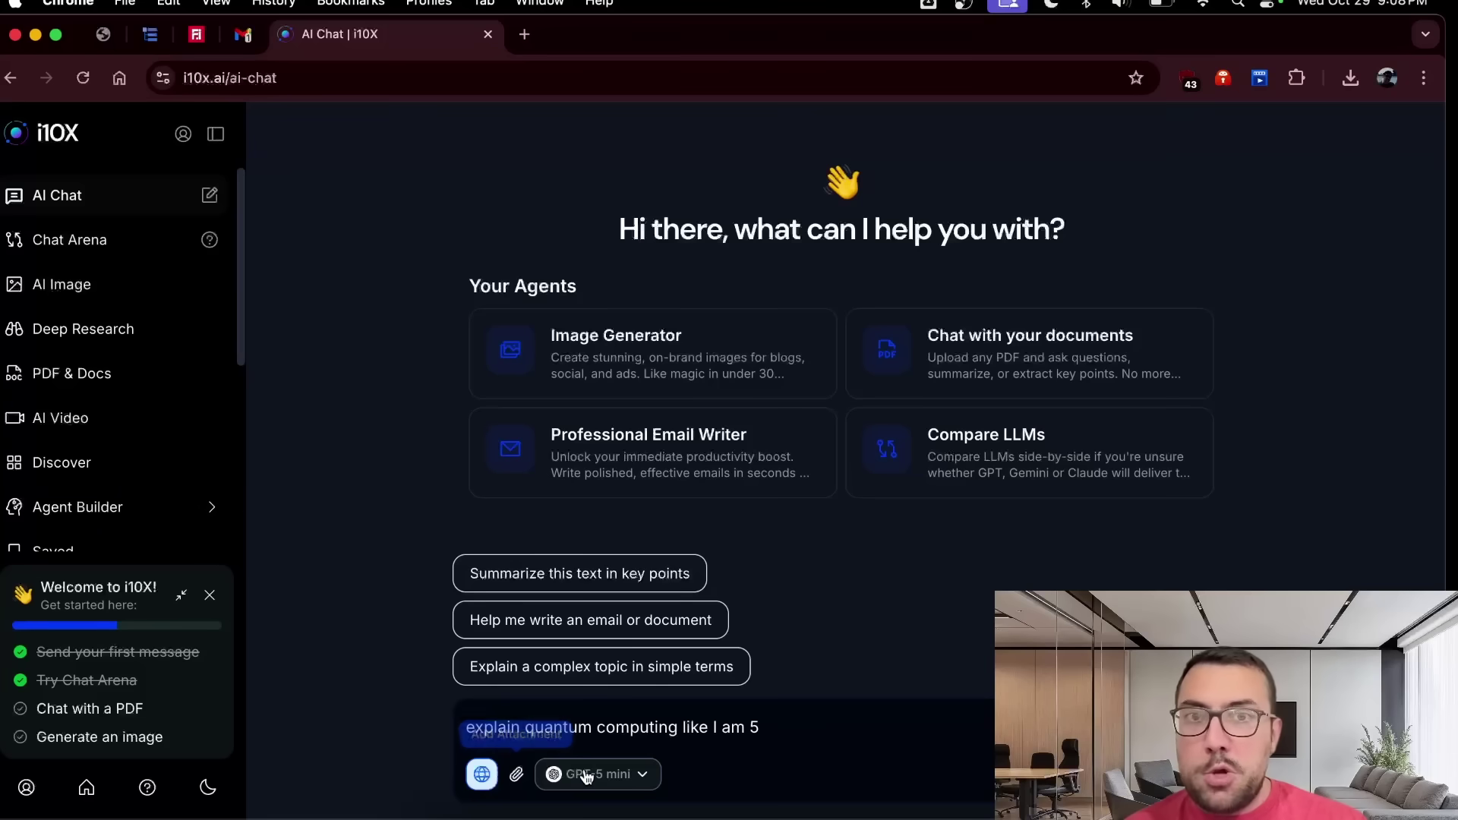
left_click(627, 777)
scroll(668, 638, "down", 5)
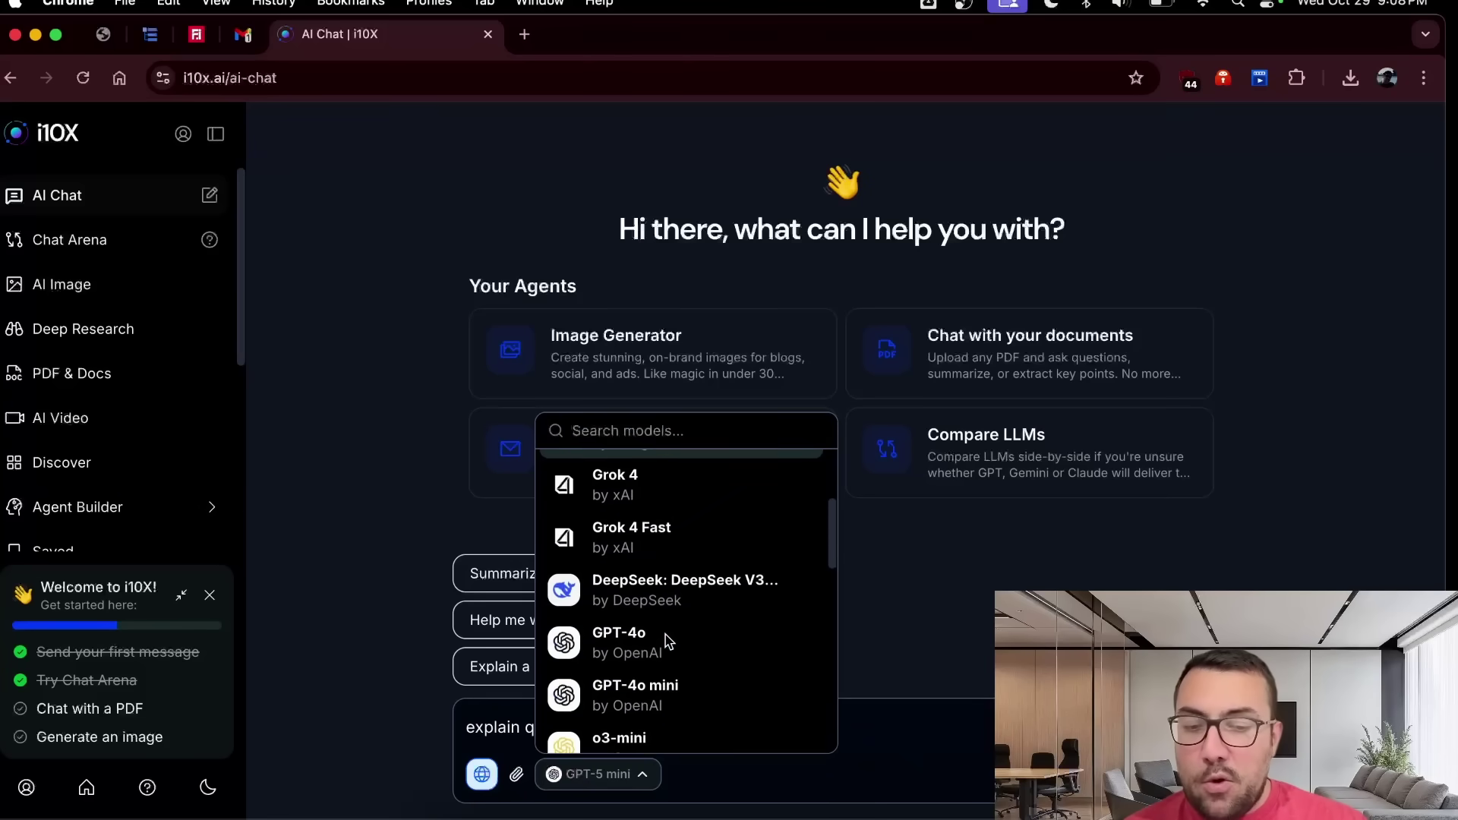
scroll(669, 642, "down", 10)
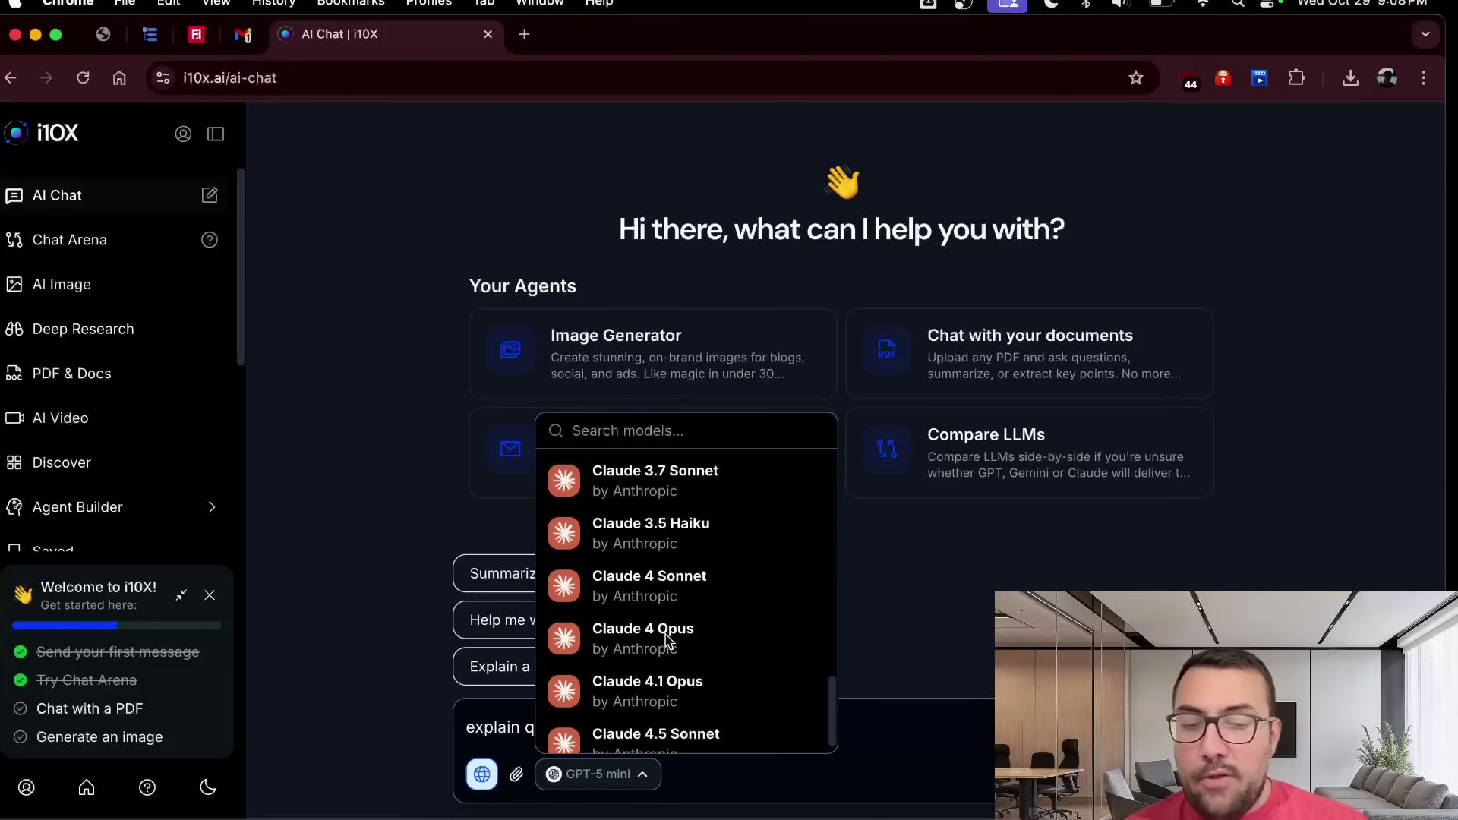
scroll(667, 640, "up", 4)
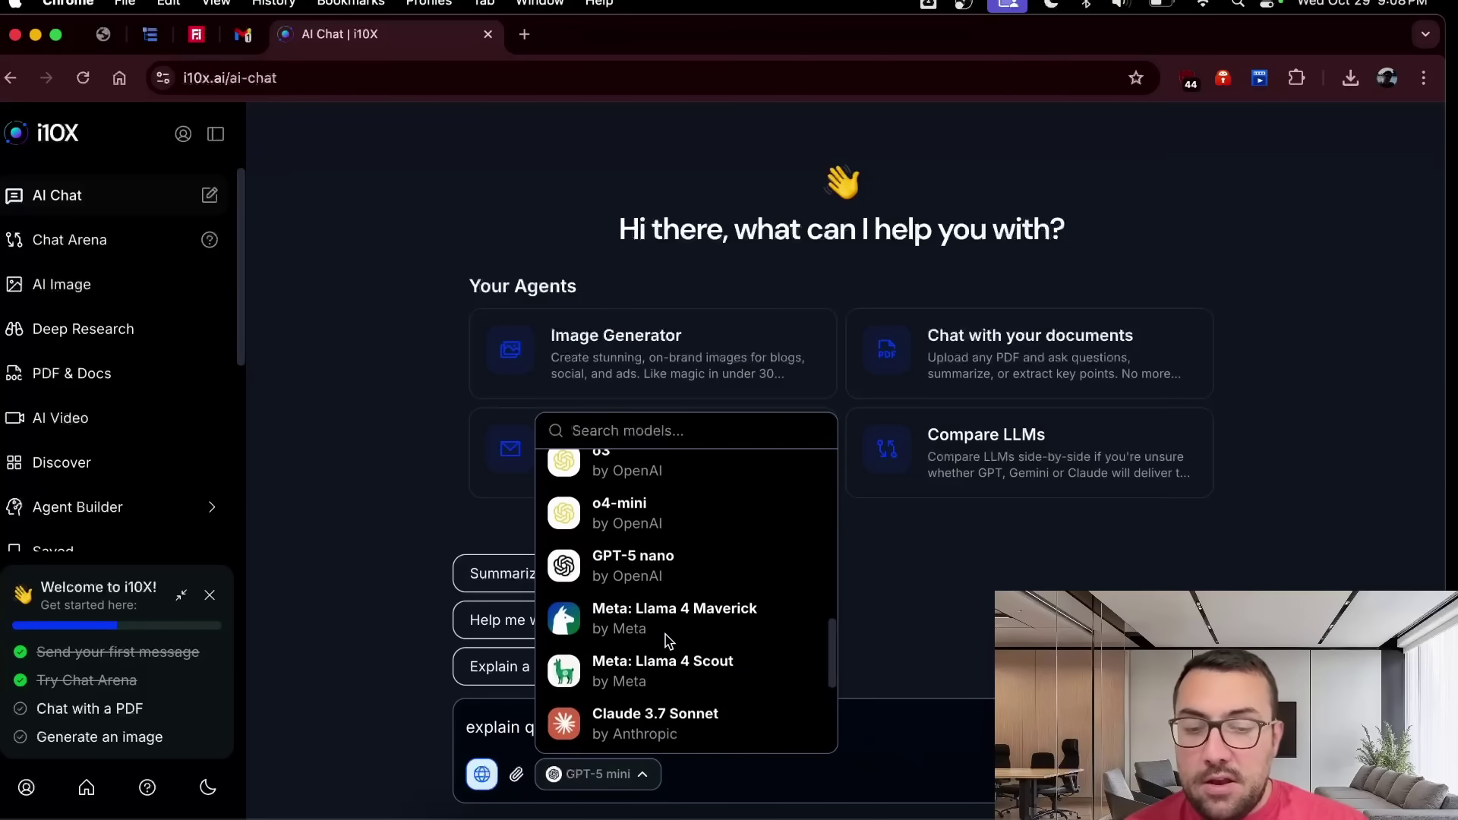
scroll(667, 640, "down", 1)
scroll(668, 640, "up", 5)
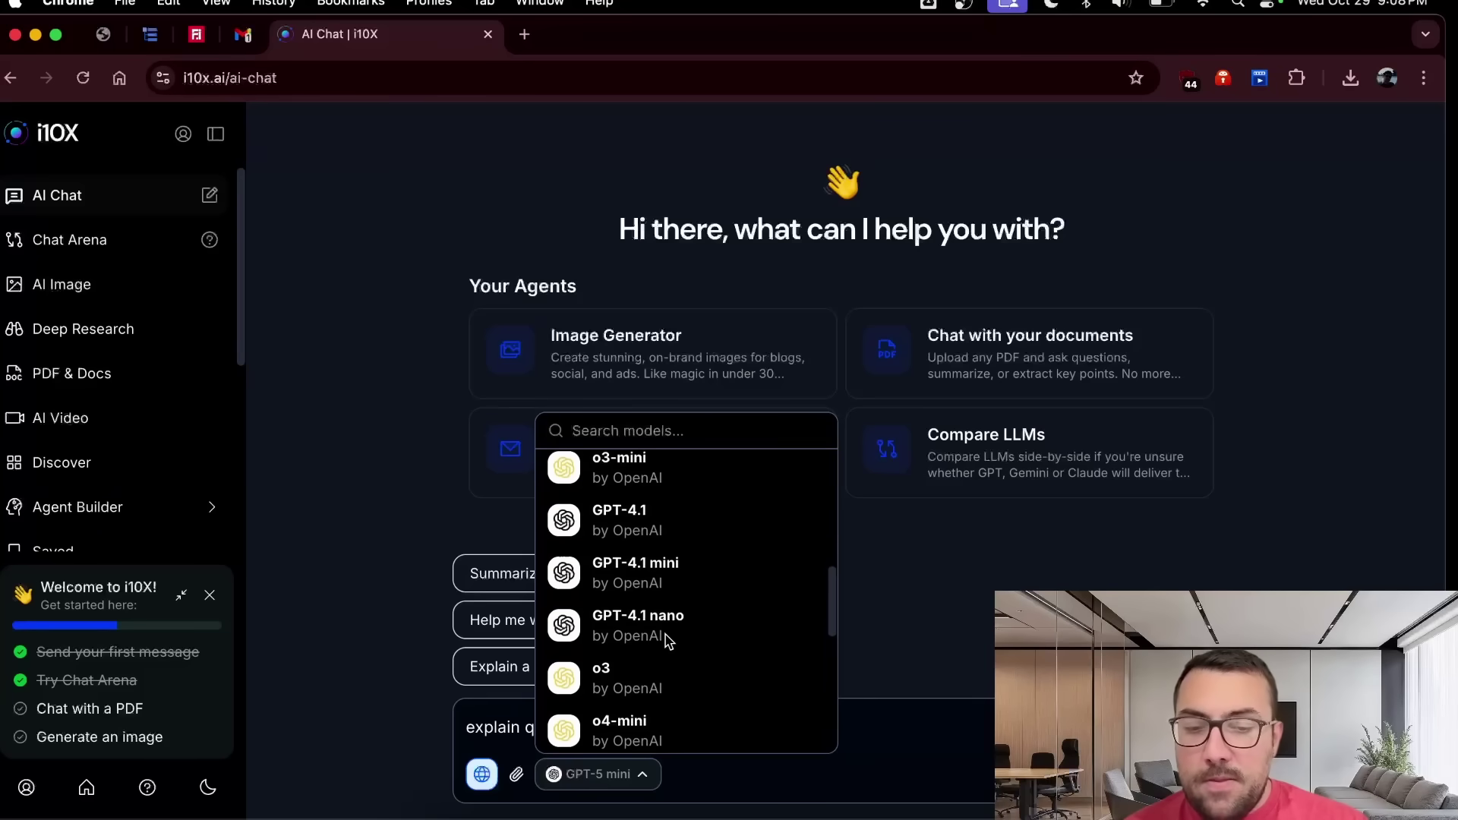
scroll(668, 640, "up", 8)
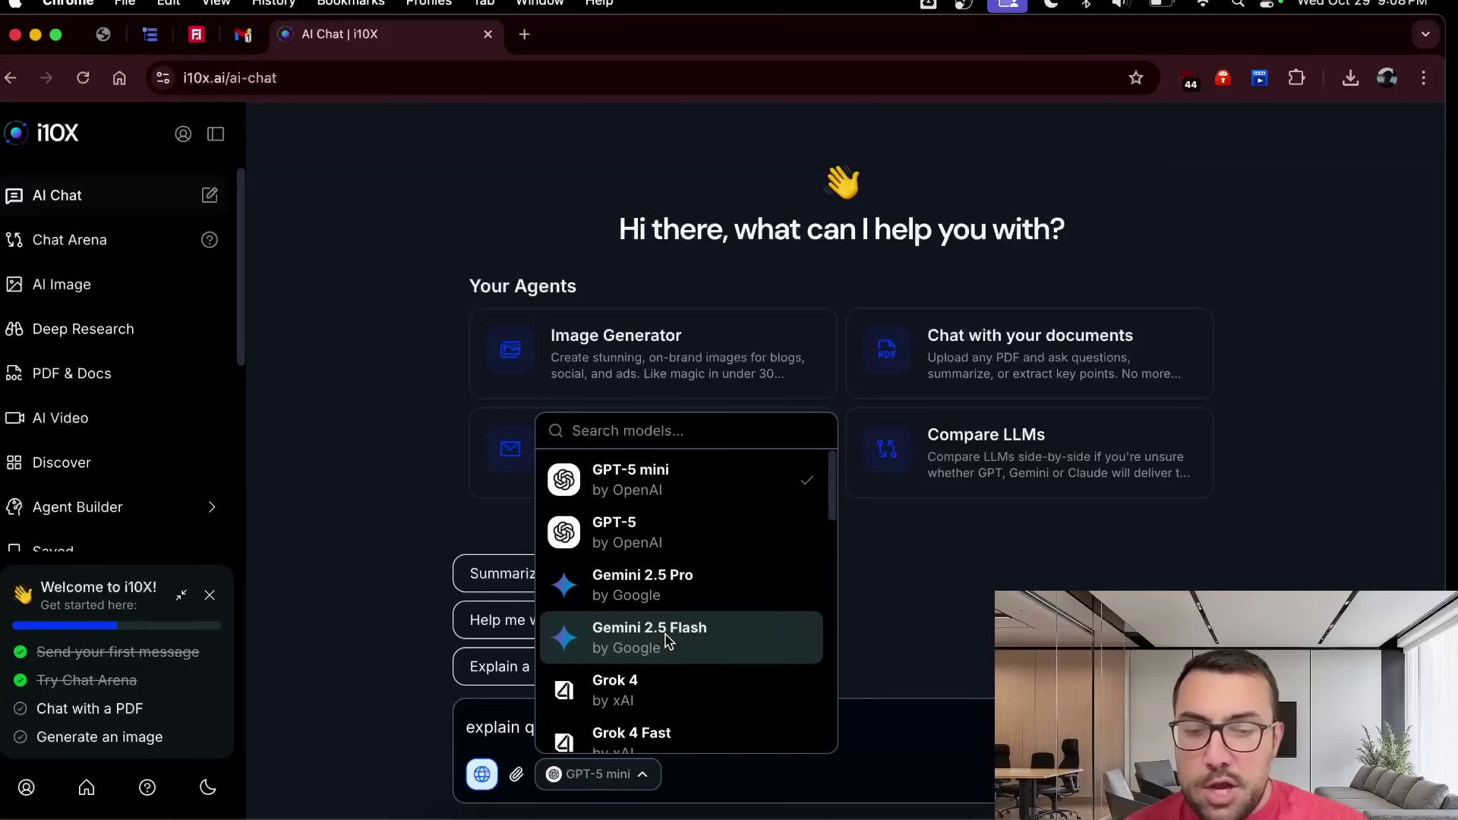
left_click(681, 610)
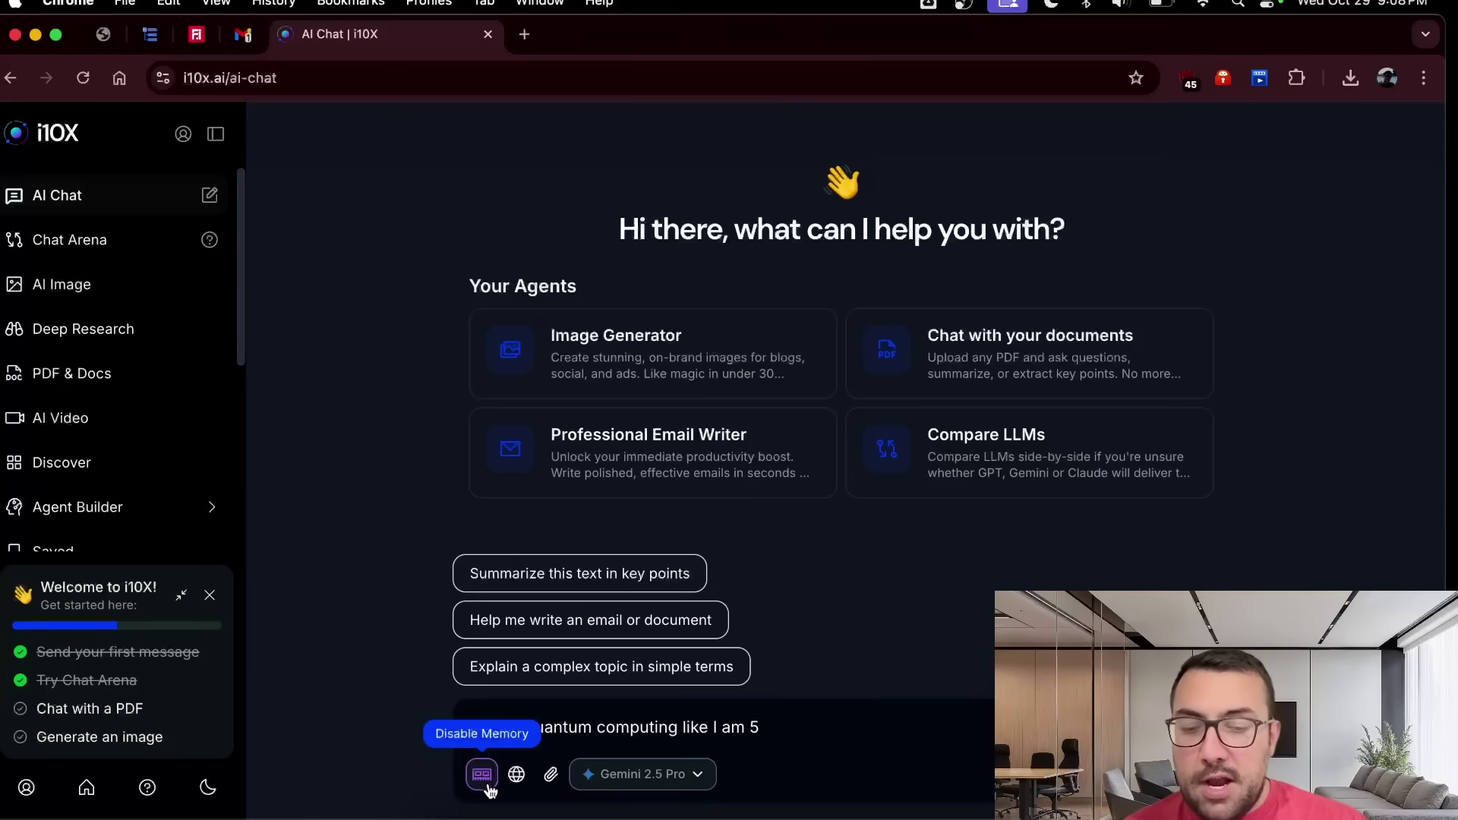
Try GPT-5 and then Grok 4 as the chat model
left_click(700, 782)
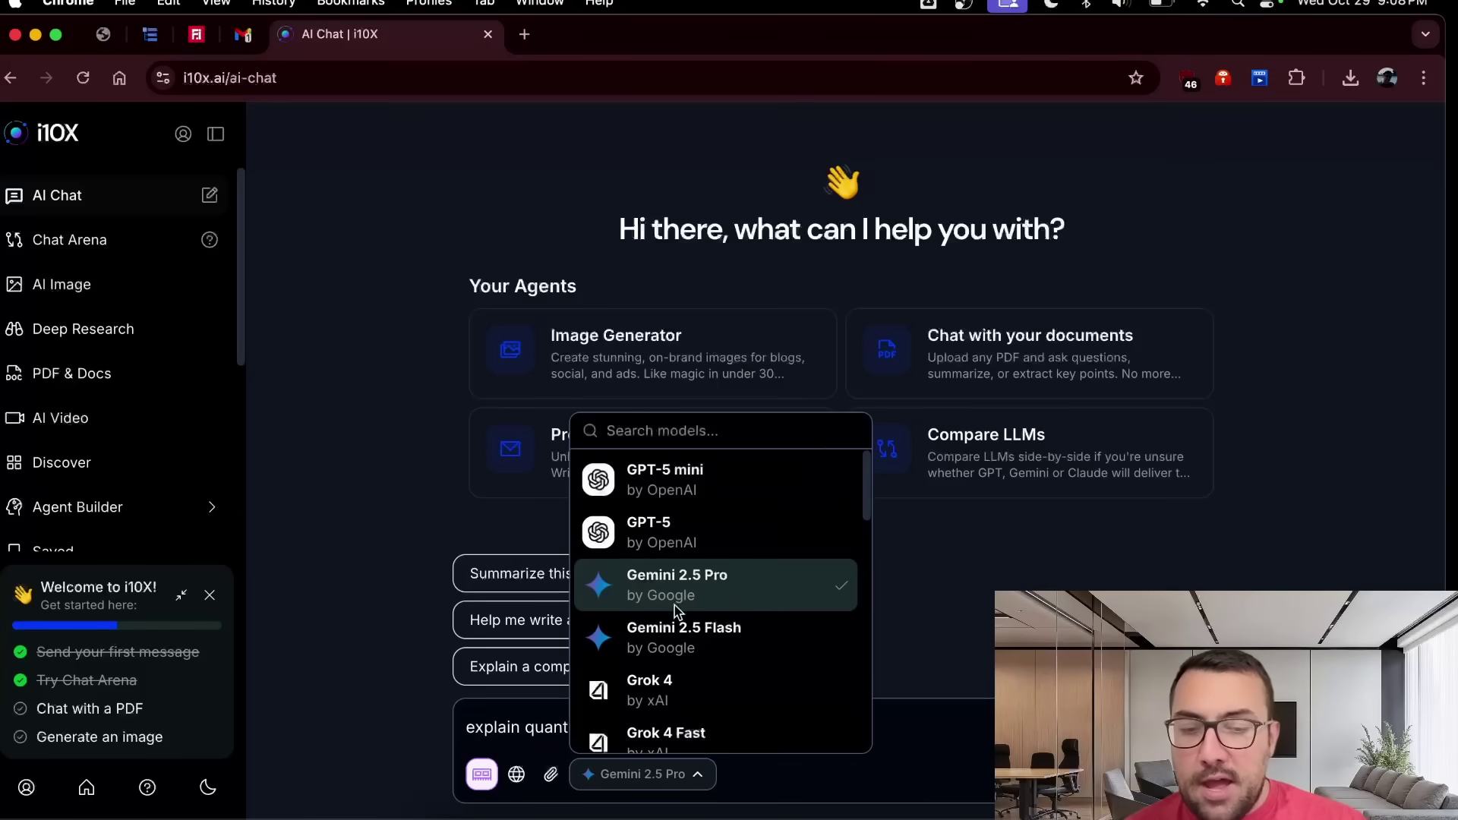
left_click(699, 544)
left_click(625, 784)
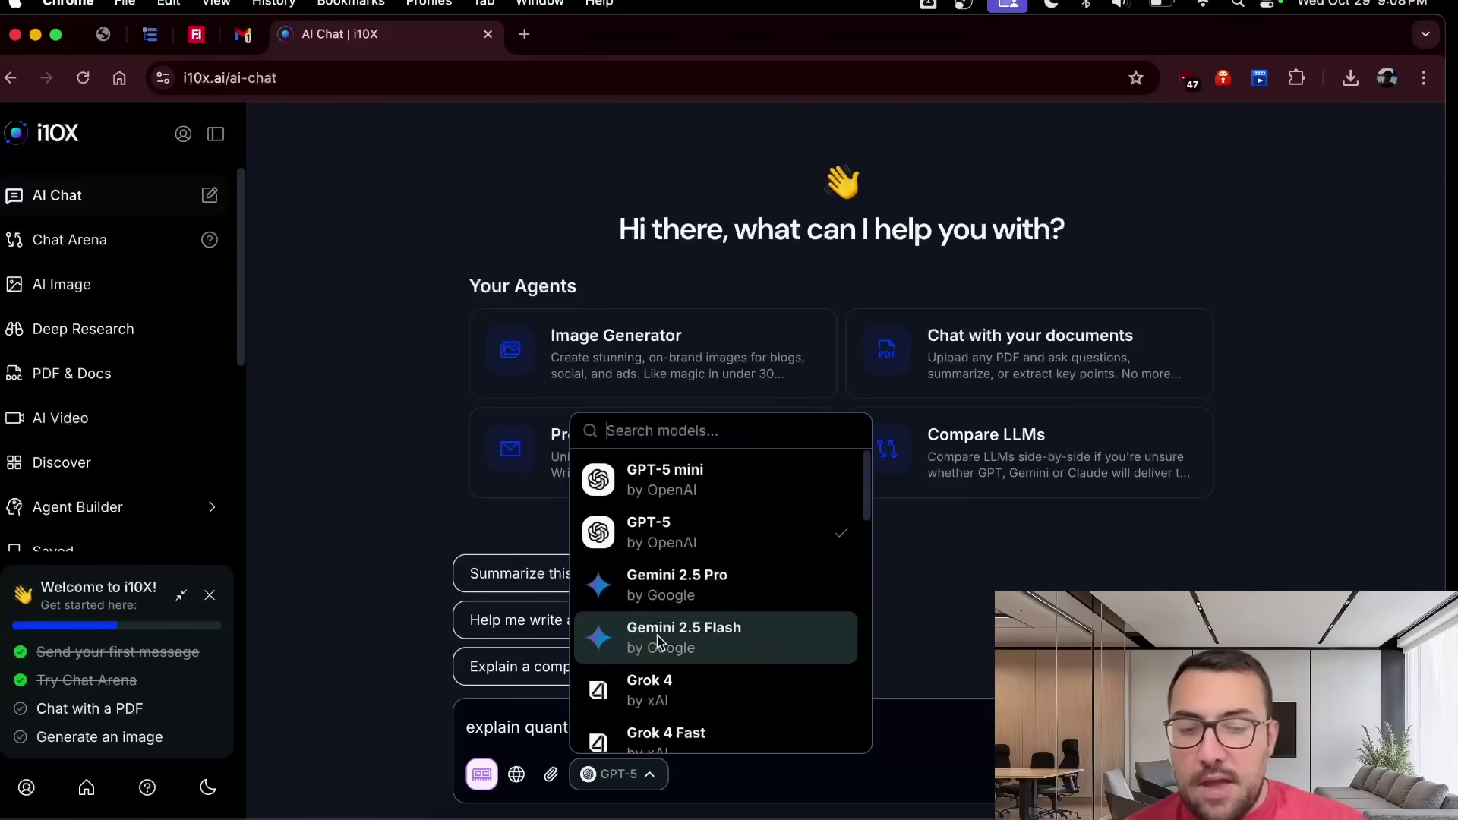
scroll(695, 638, "down", 4)
scroll(693, 562, "up", 2)
left_click(696, 545)
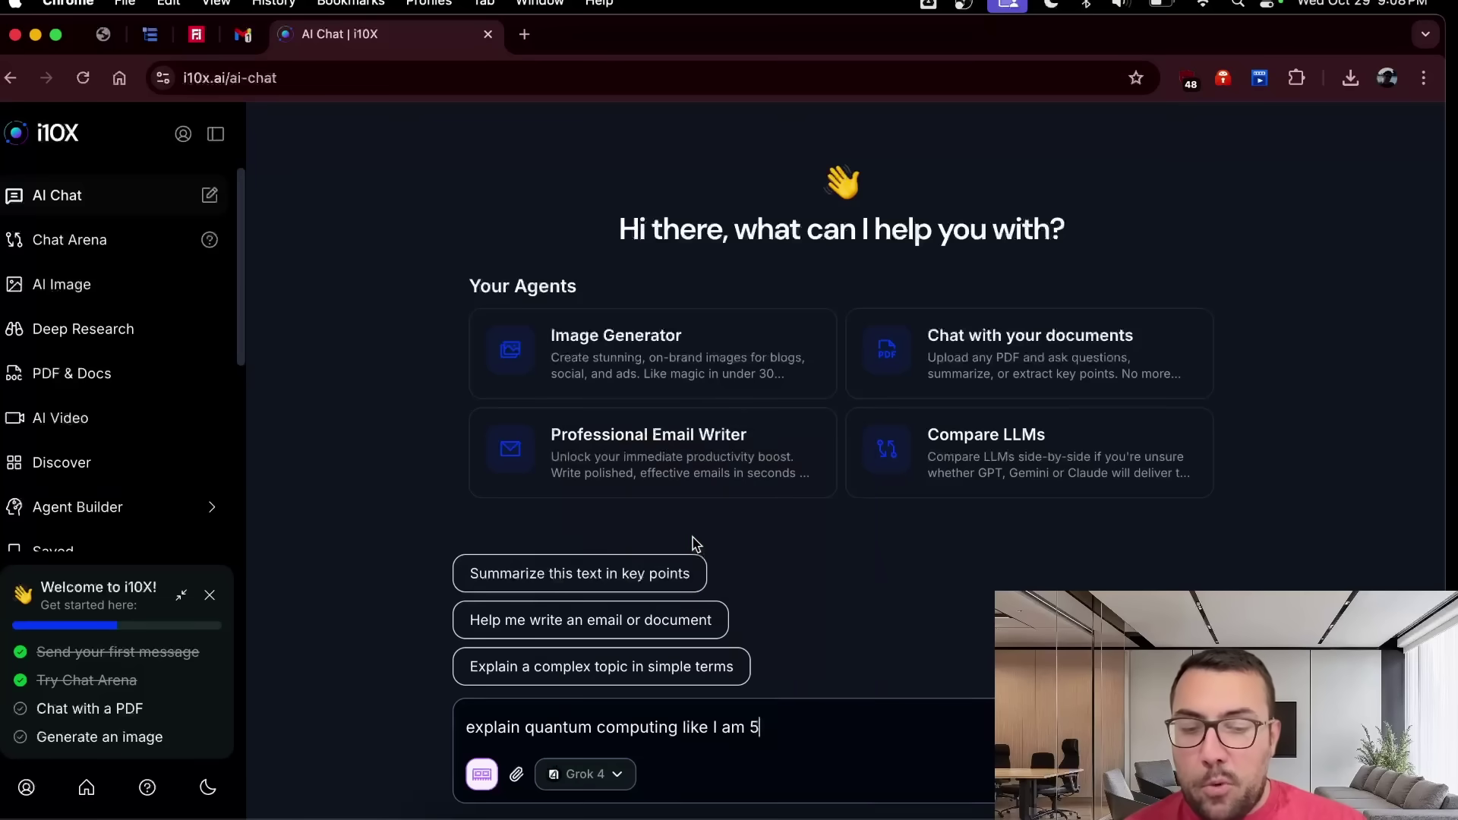
Enable memory and switch the chat model back to Gemini 2.5 Pro
left_click(485, 779)
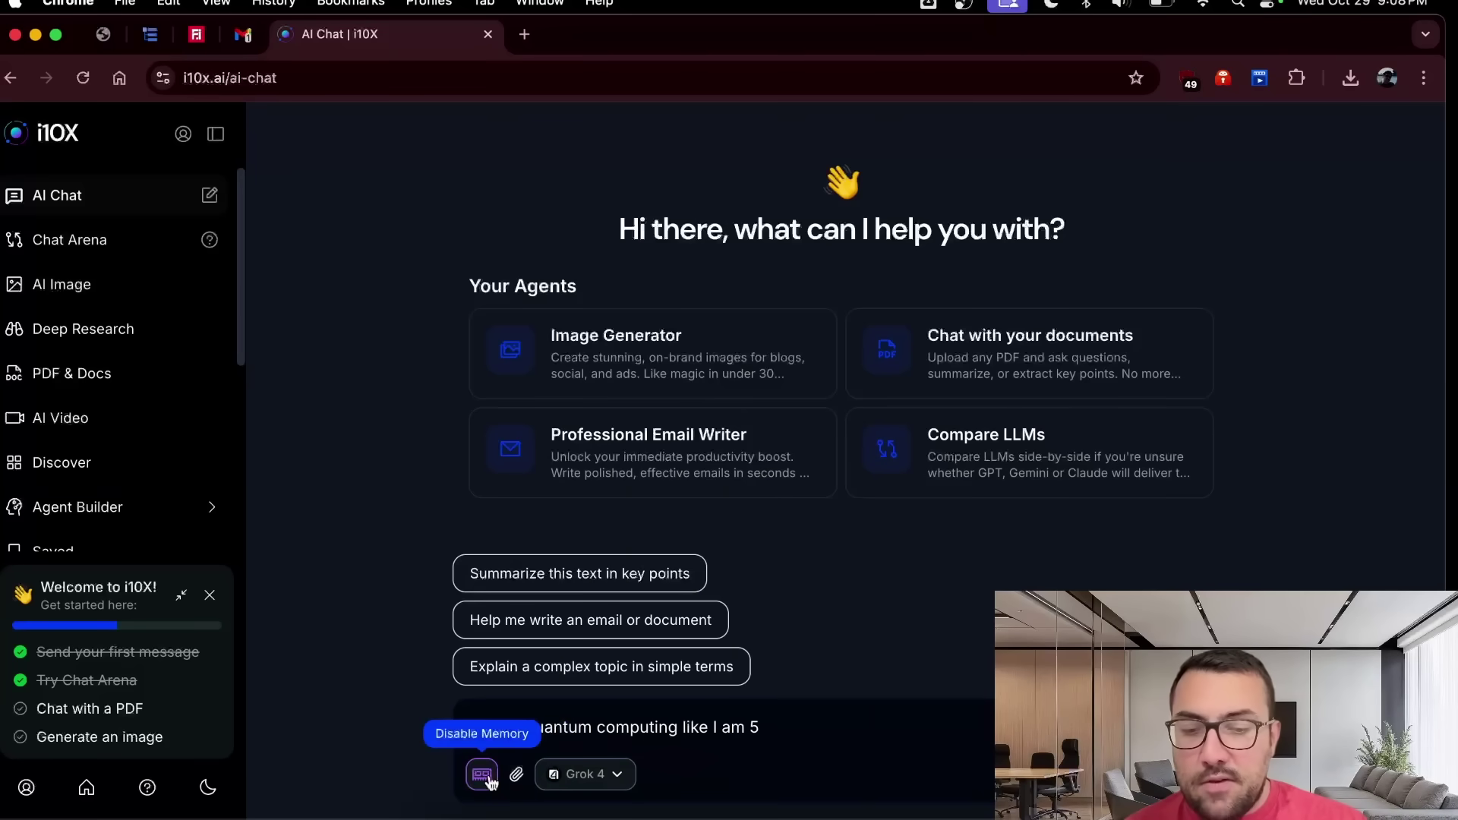
left_click(626, 778)
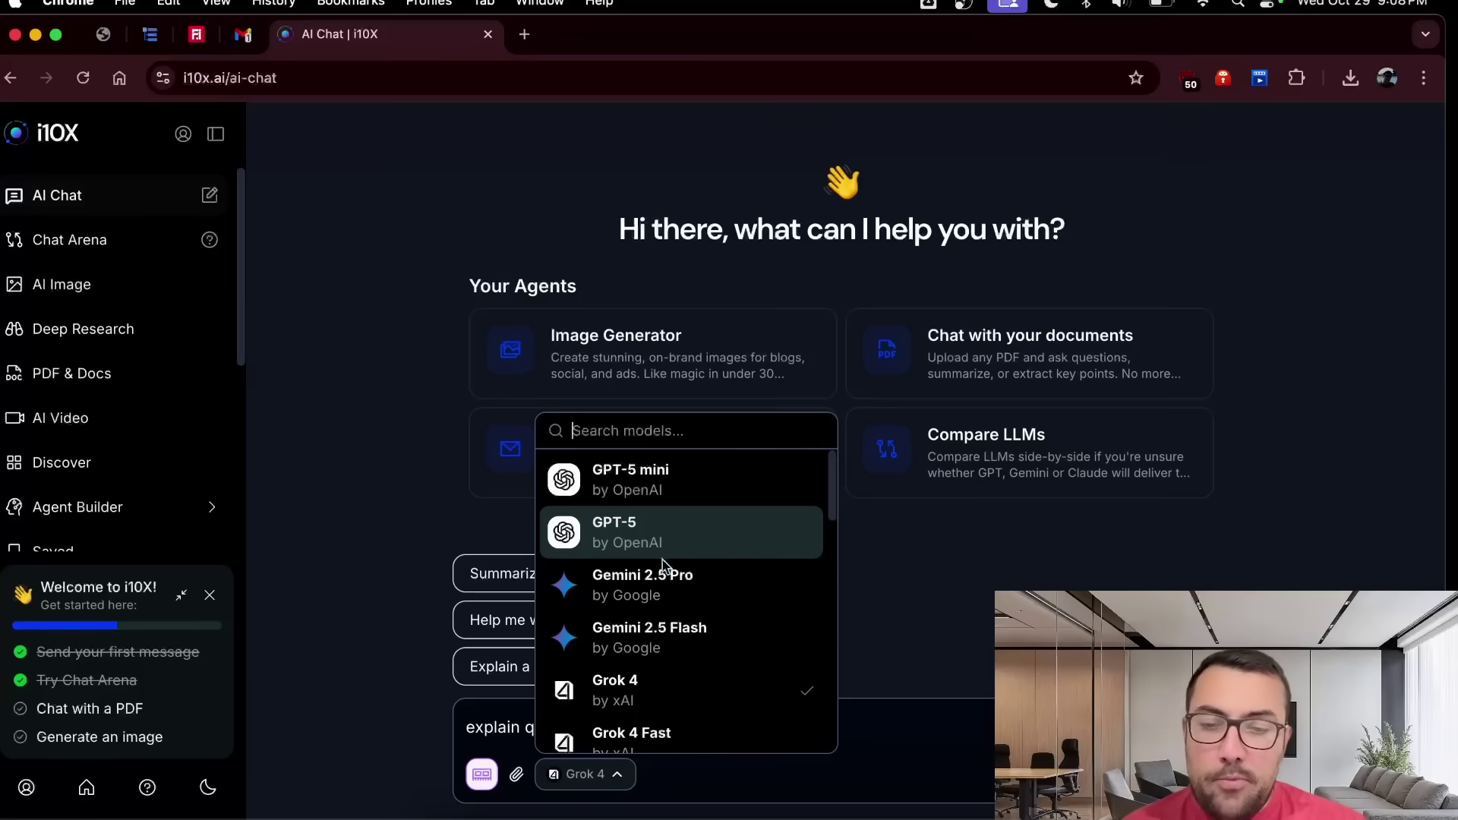
left_click(657, 588)
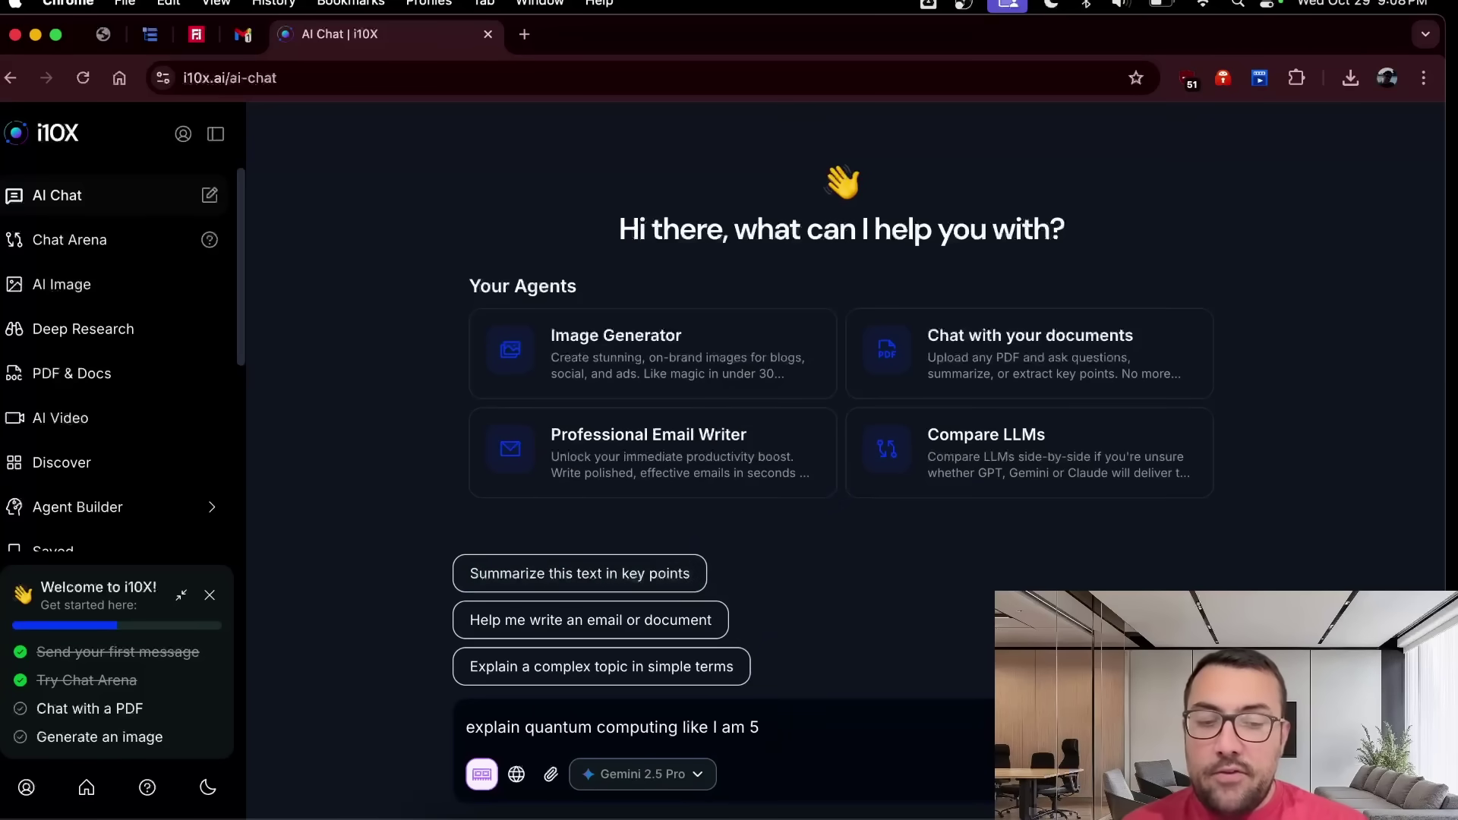
Send the quantum computing prompt to Gemini 2.5 Pro, select the prompt text, and start a new chat
key("Return")
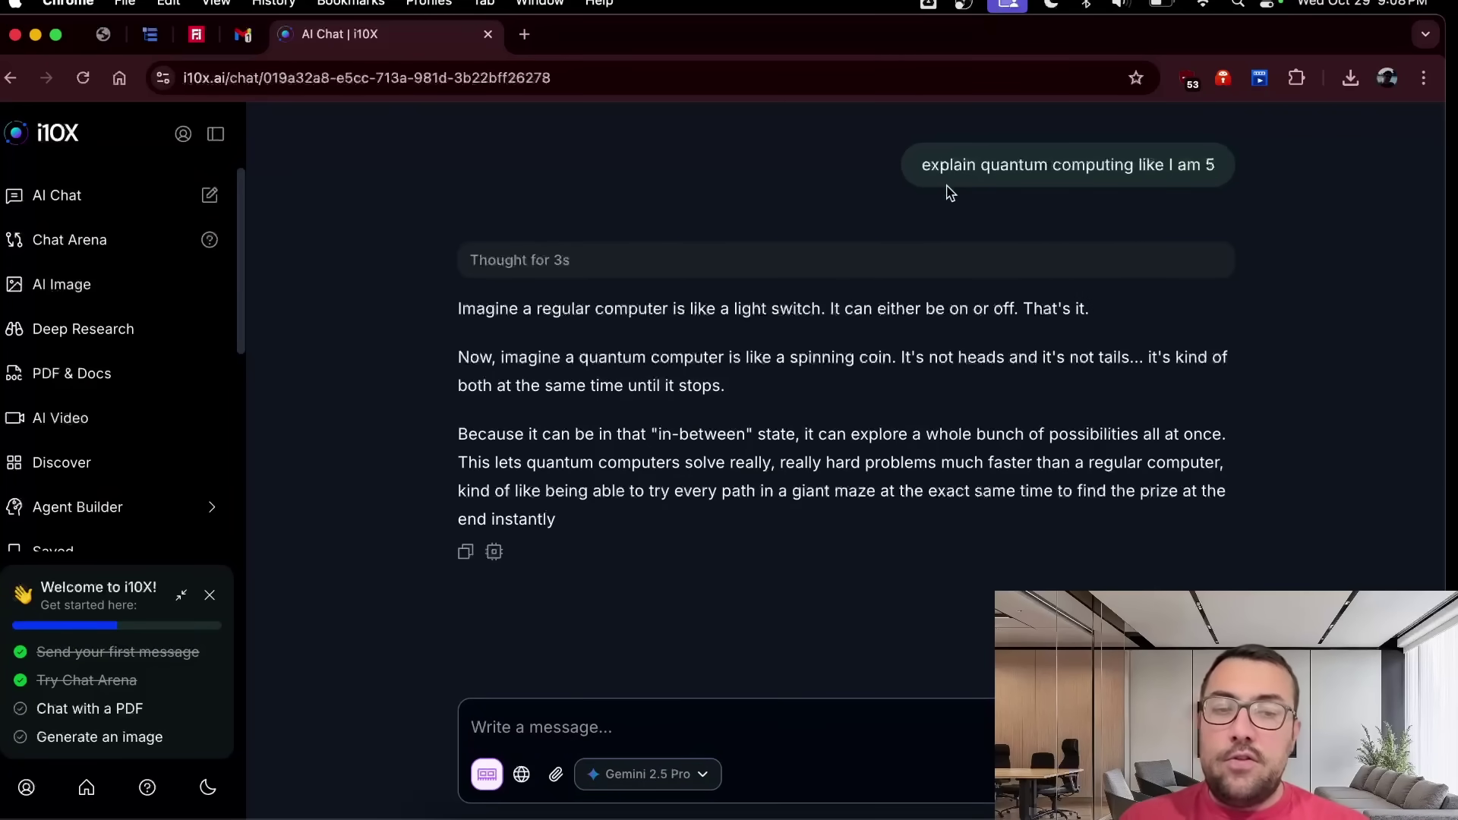
left_click_drag(949, 192, 894, 172)
key("super+c")
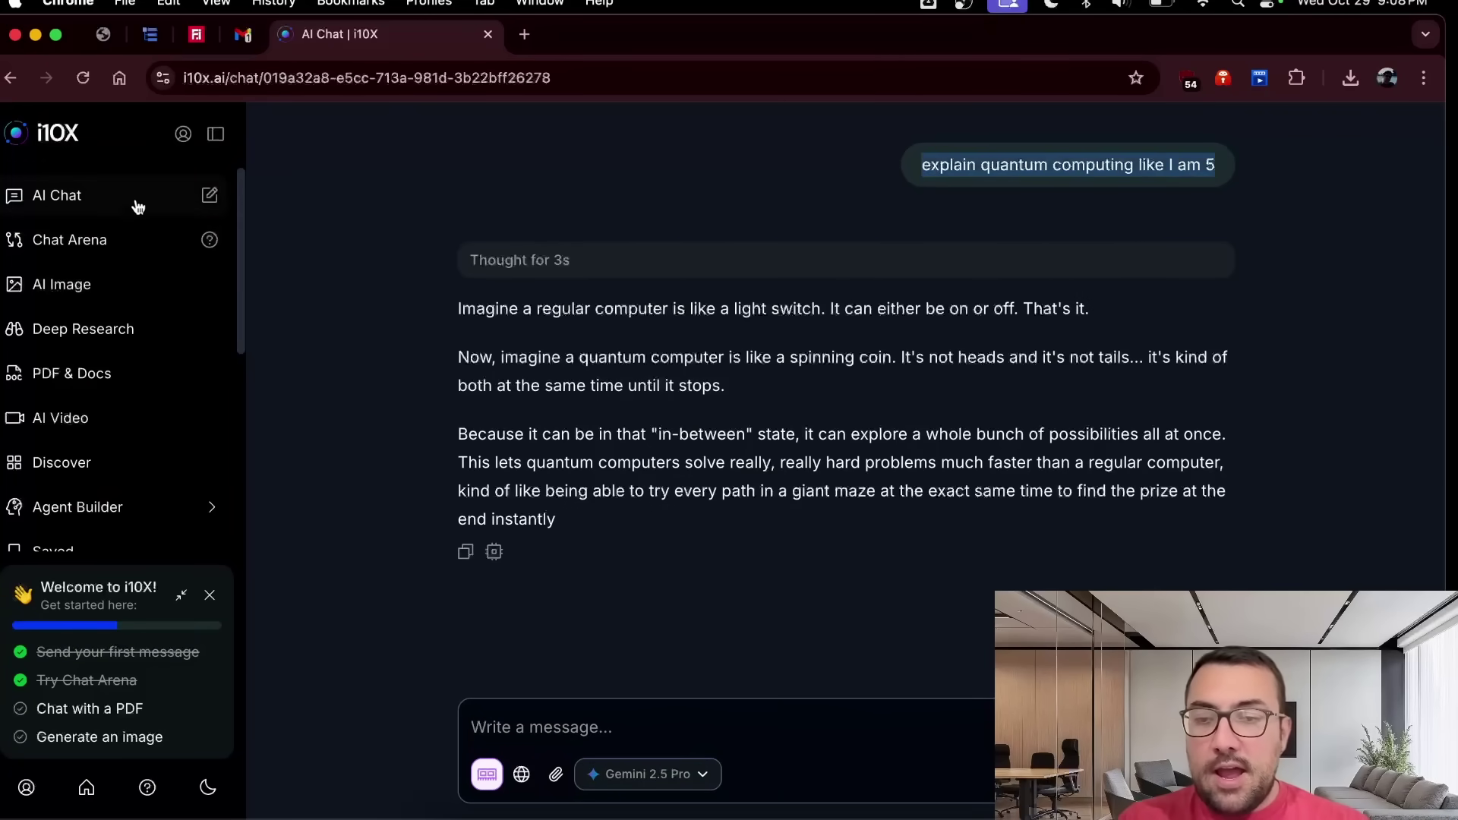
left_click(208, 195)
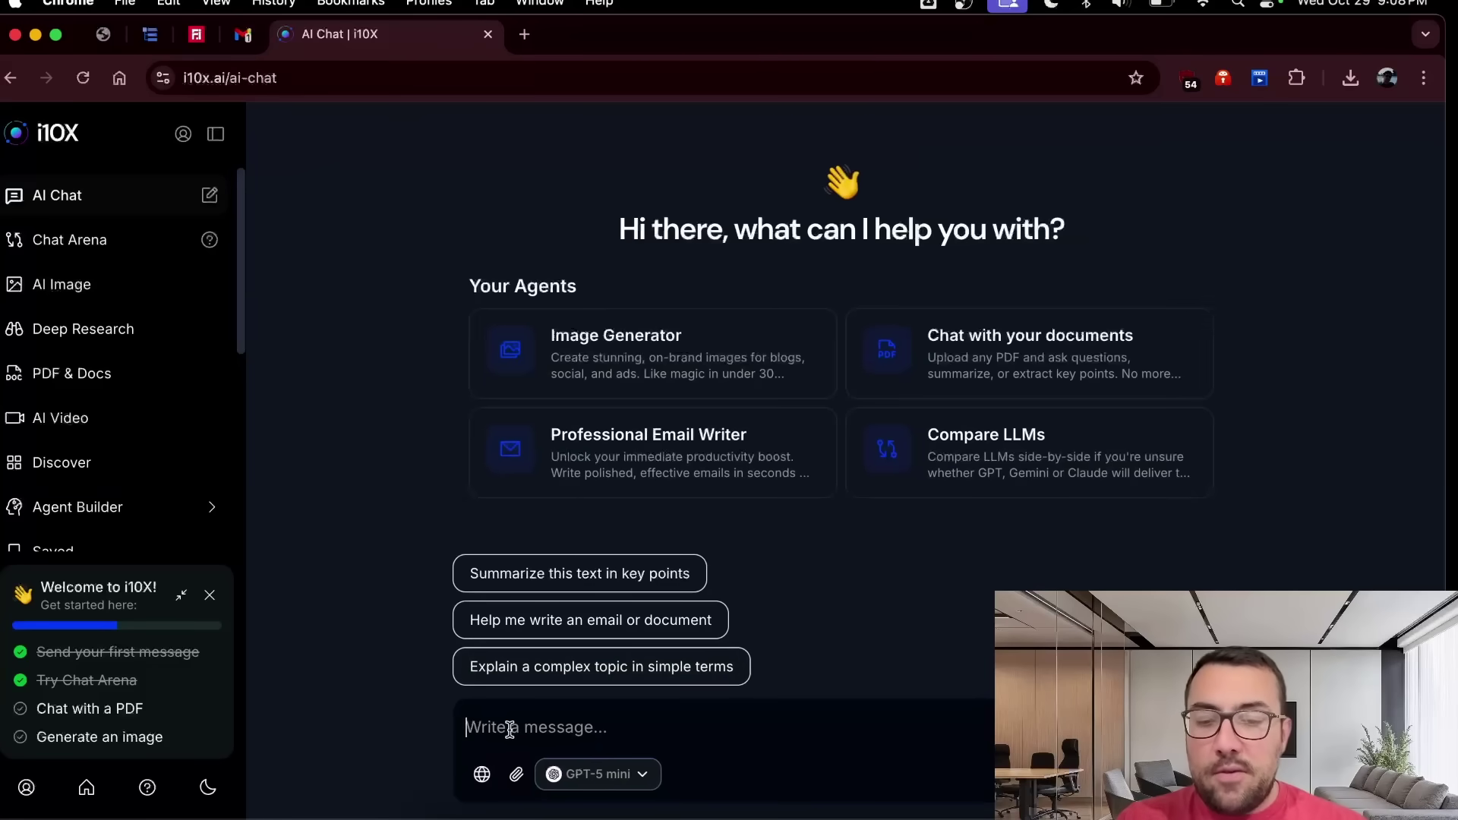
Resend the quantum computing prompt to Gemini 2.5 Pro with web search and review the cited answer
key("super+v")
left_click(483, 775)
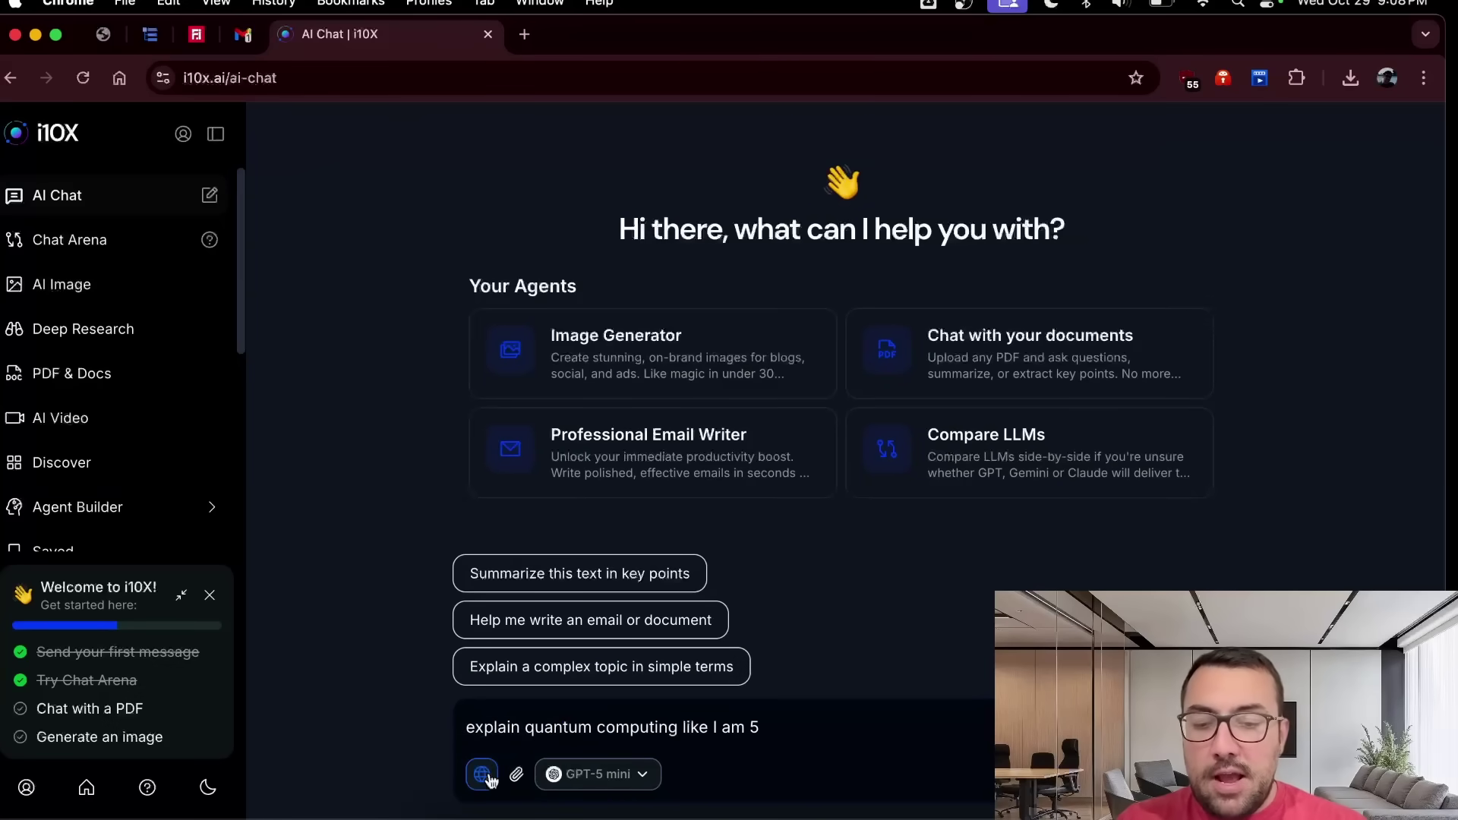
left_click(627, 786)
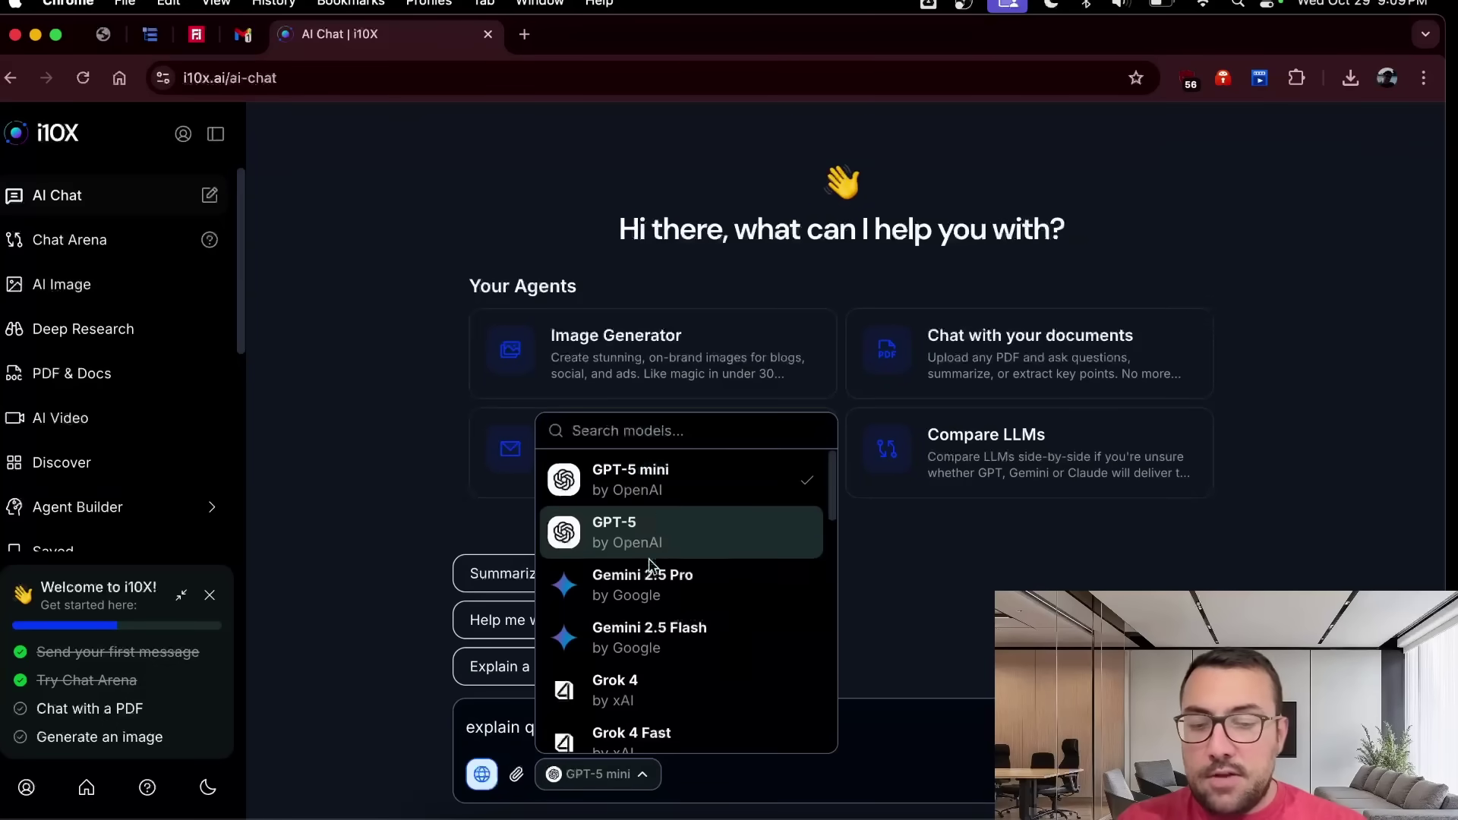
left_click(650, 604)
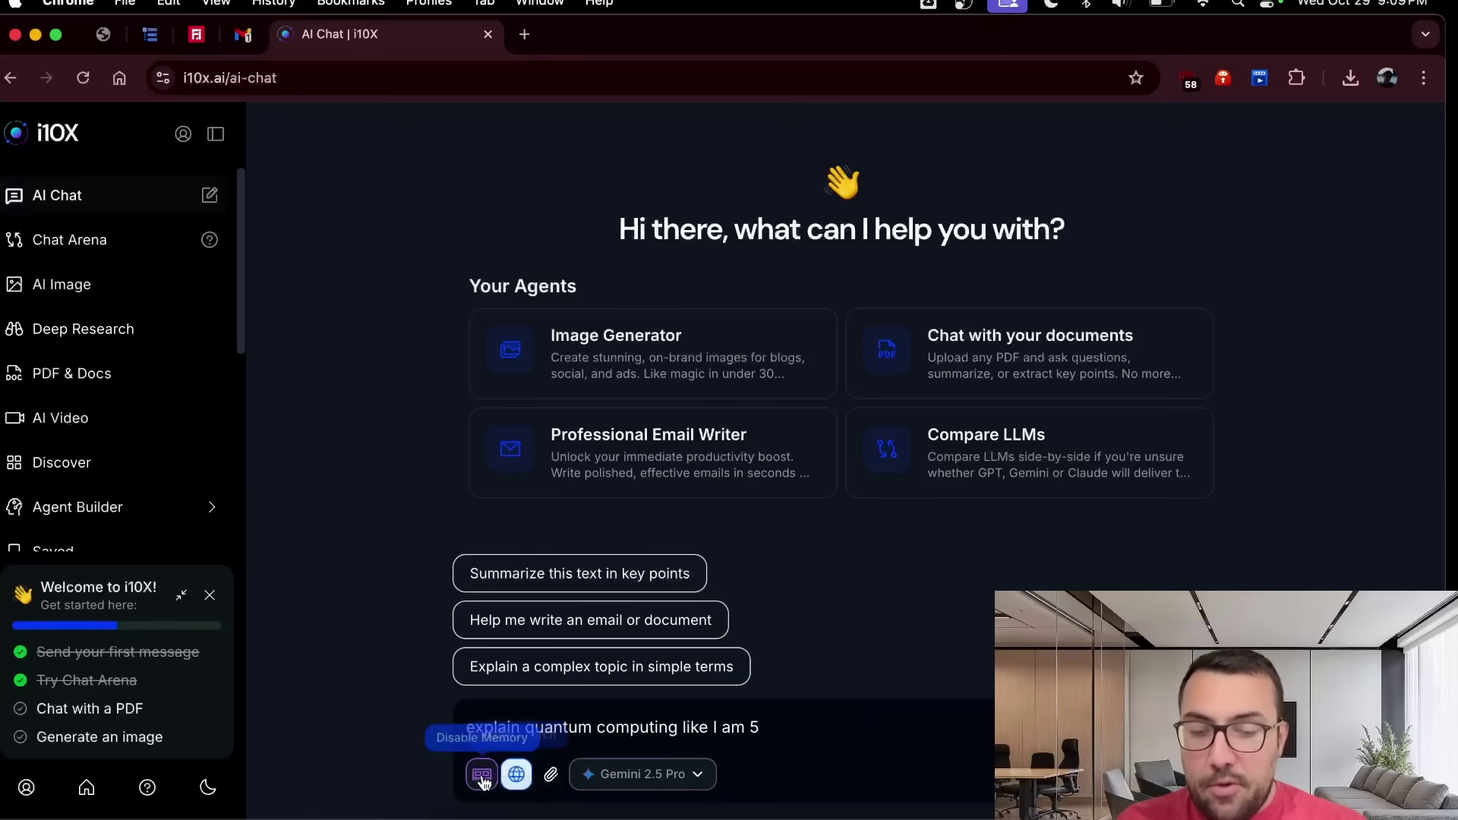
key("Return")
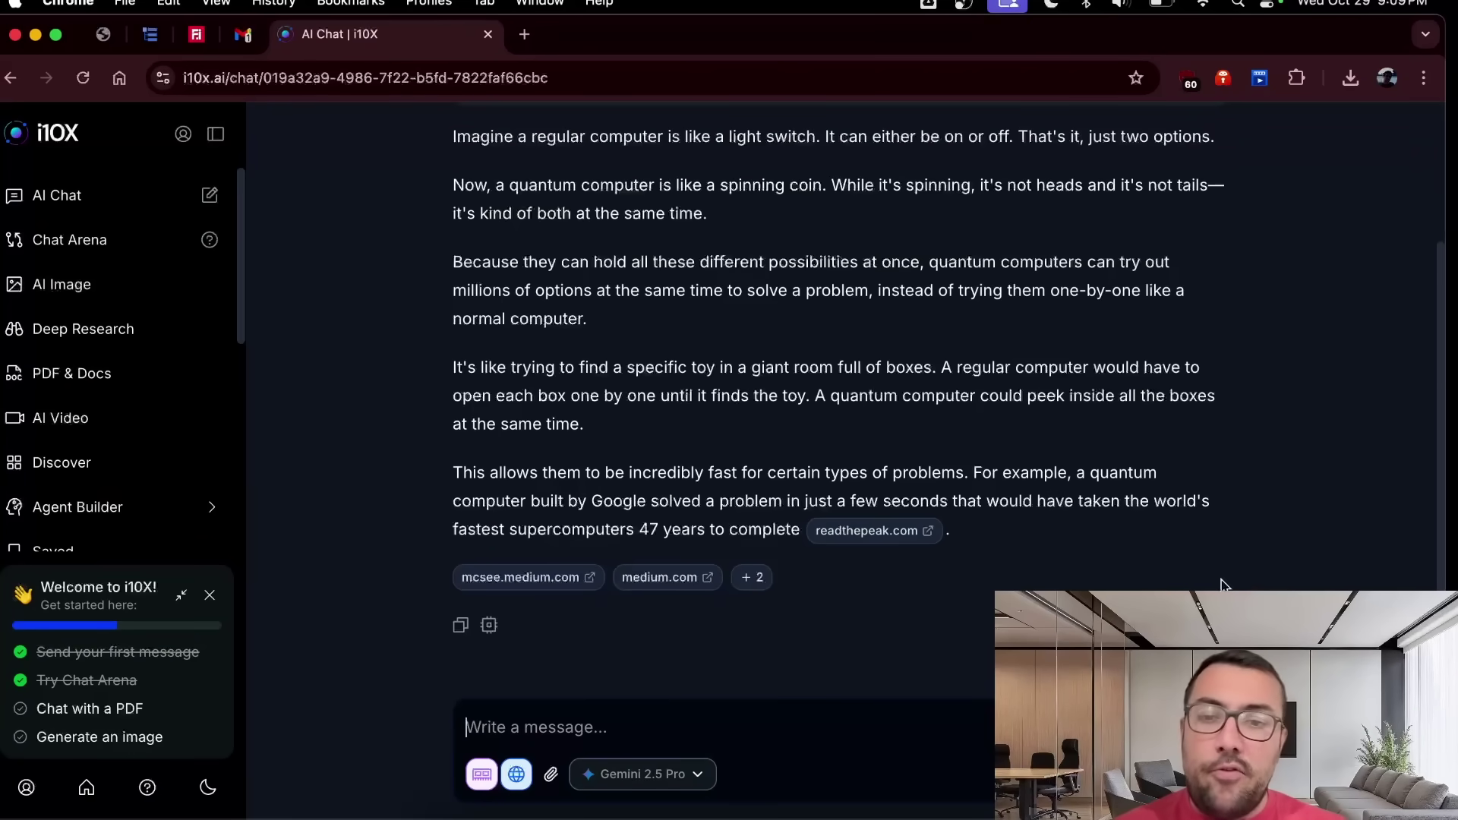
scroll(845, 358, "up", 3)
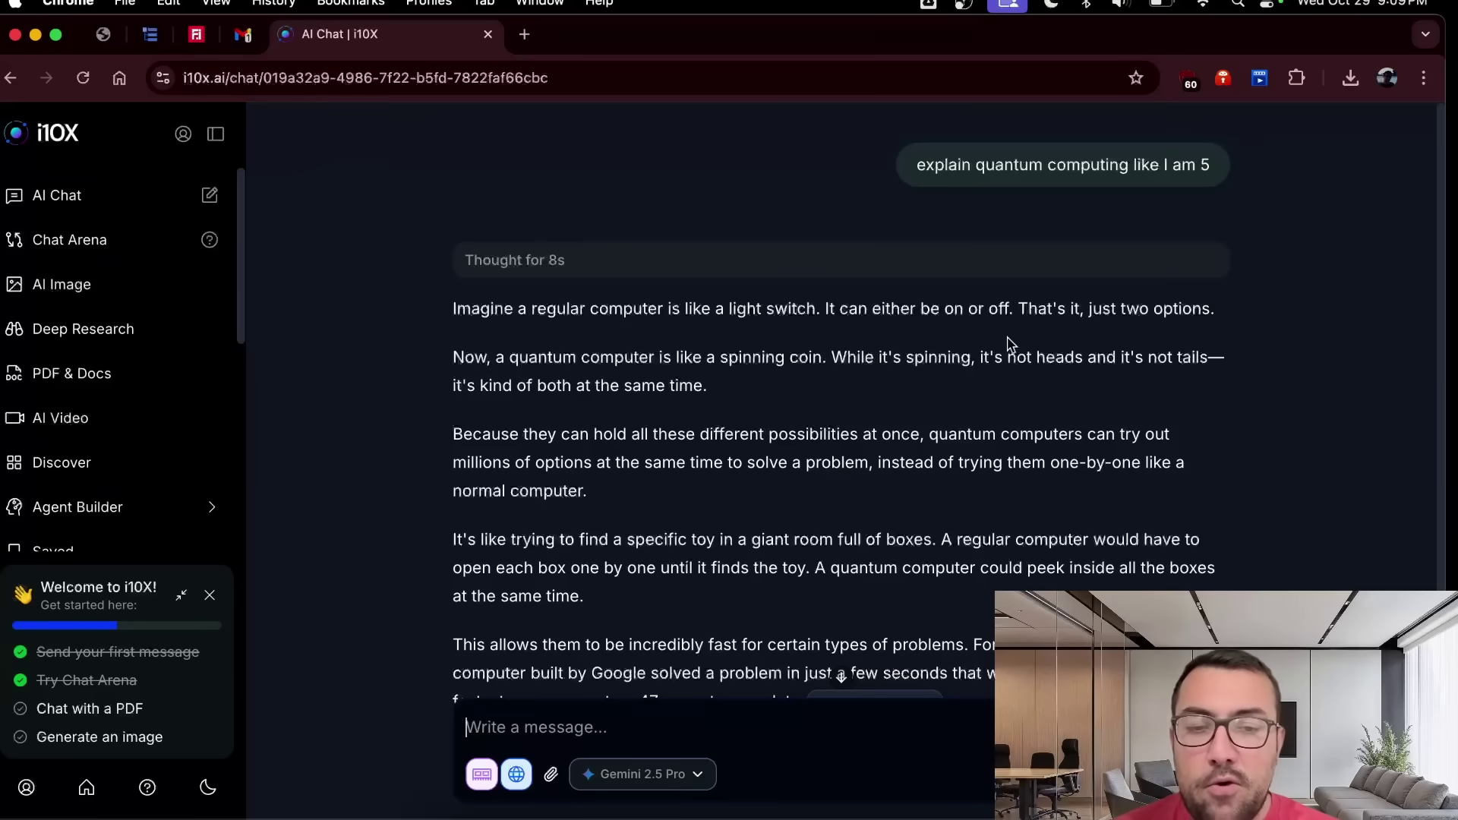
scroll(1009, 344, "down", 3)
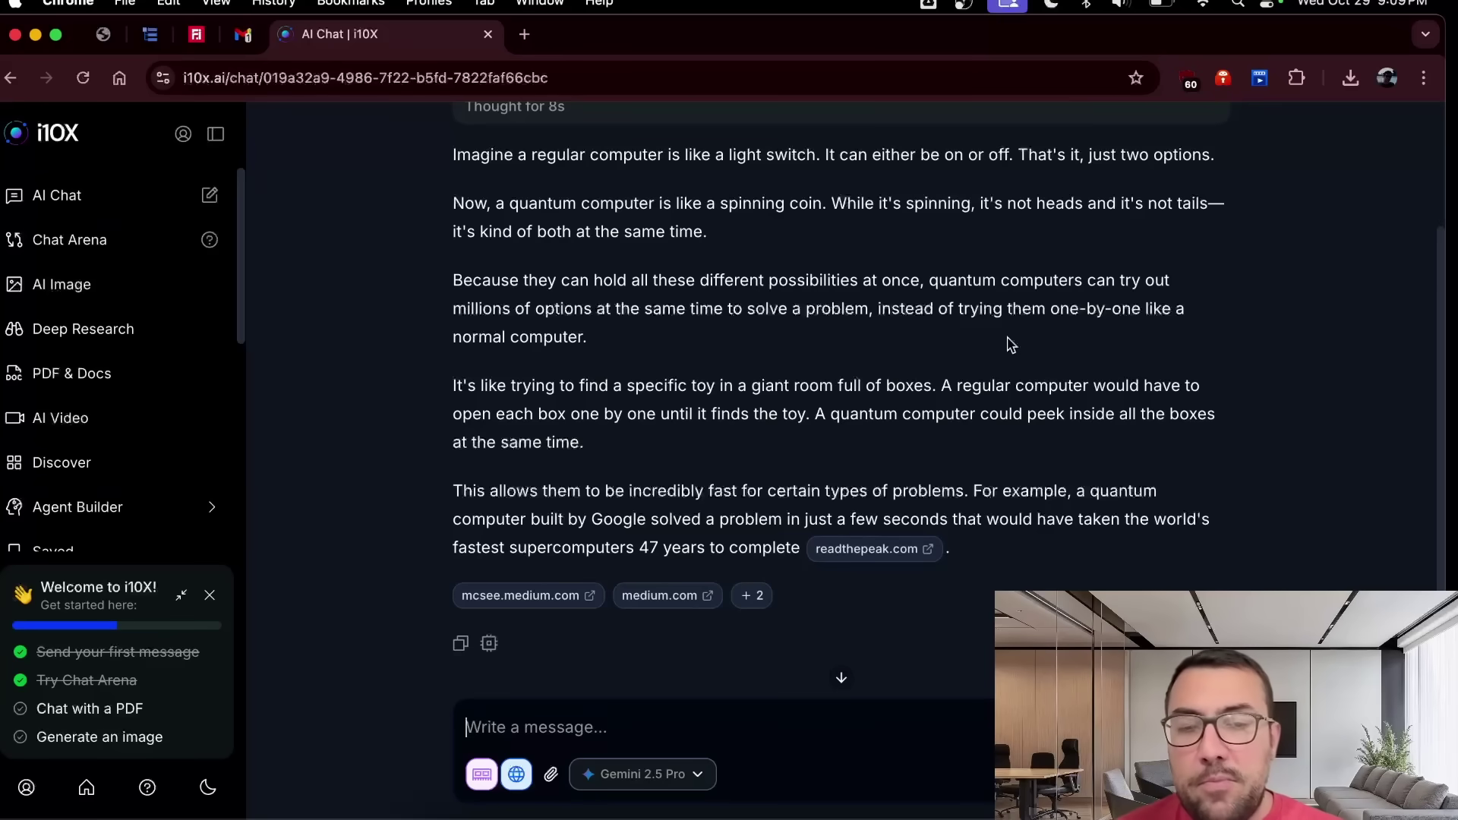
scroll(1008, 344, "down", 1)
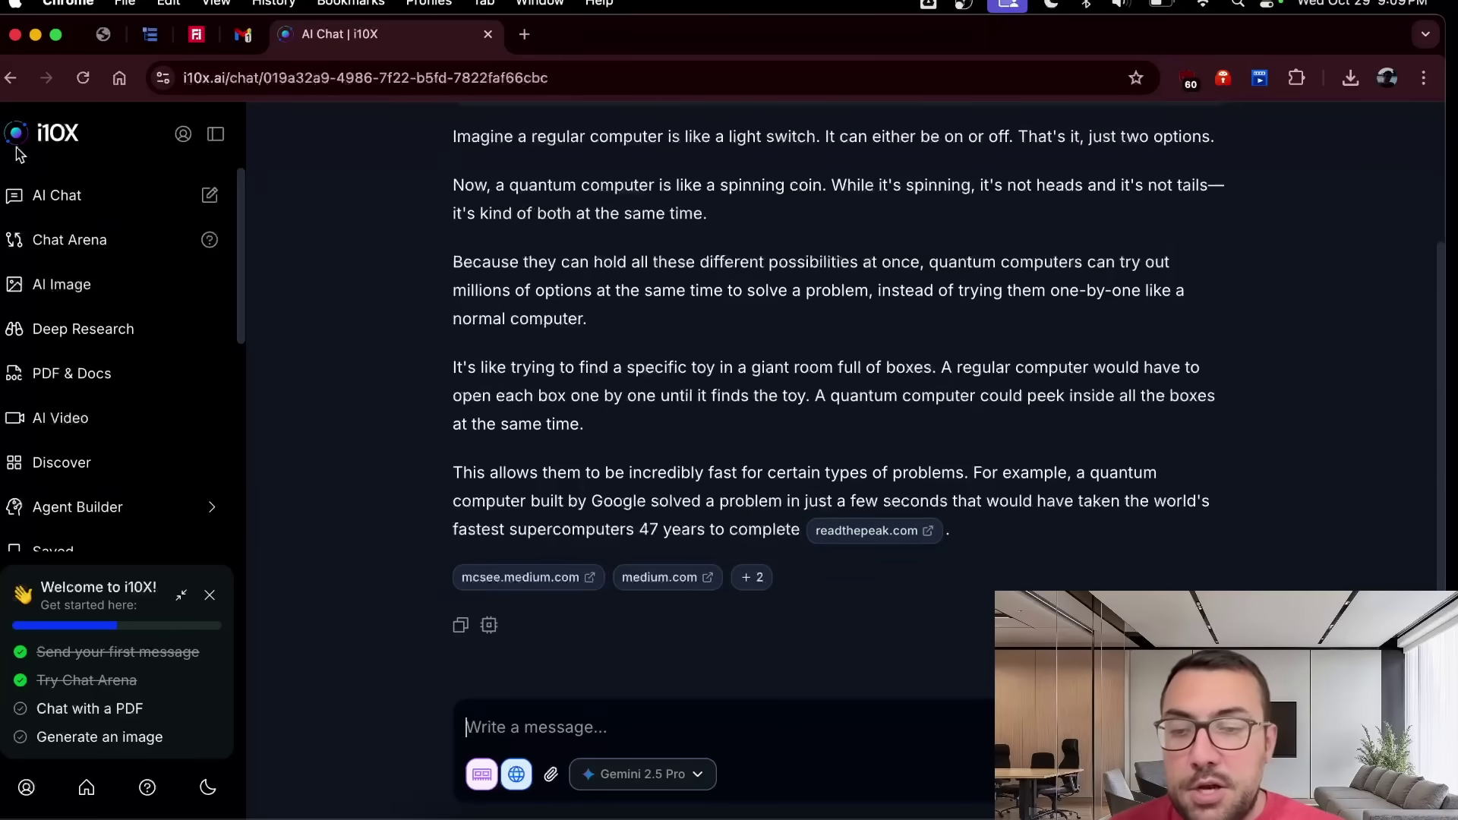
From History, trash the second quantum computing chat and confirm Delete
left_click(61, 196)
scroll(73, 259, "down", 5)
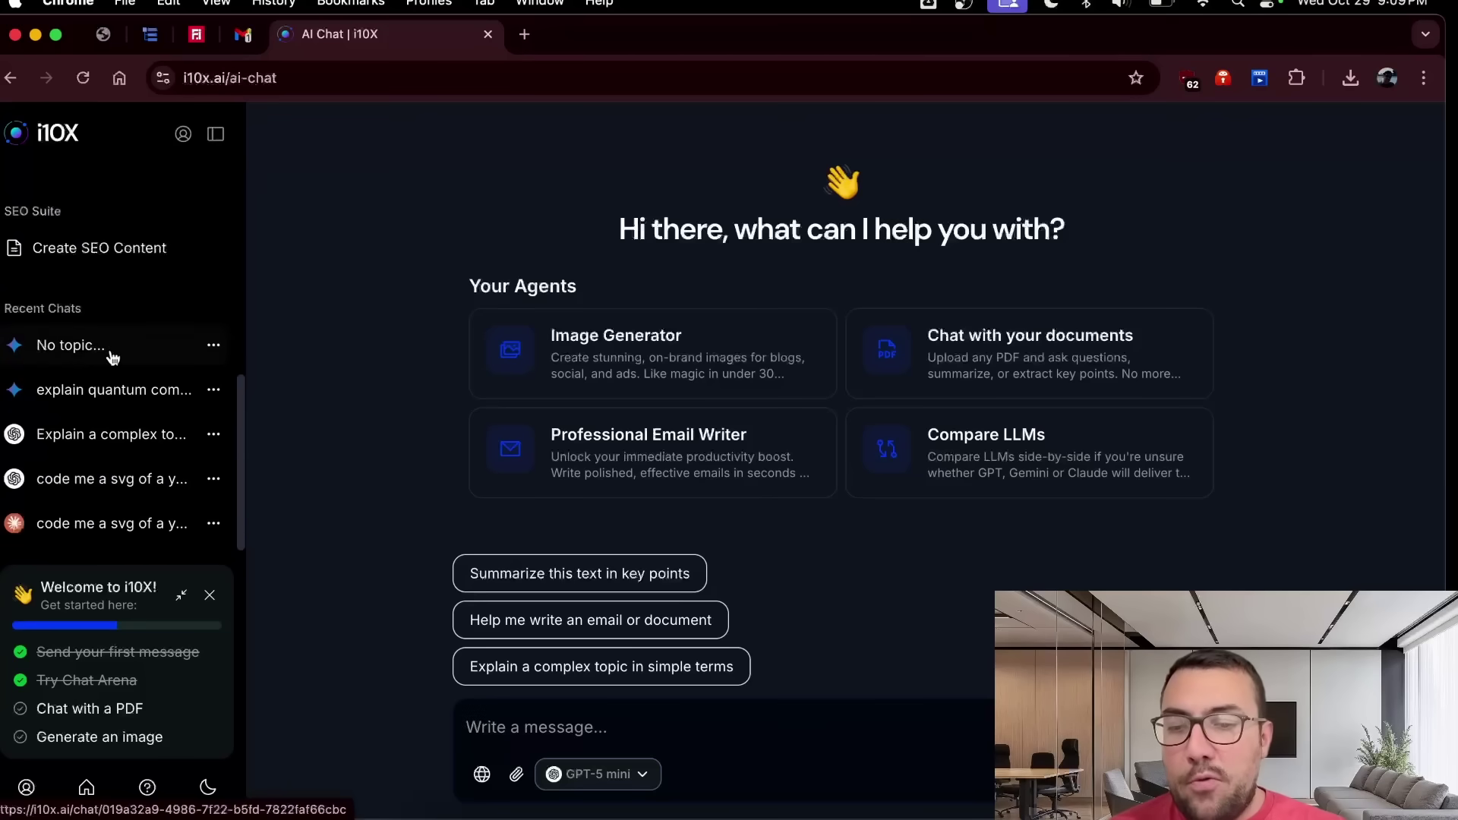
scroll(121, 467, "up", 1)
scroll(124, 471, "down", 1)
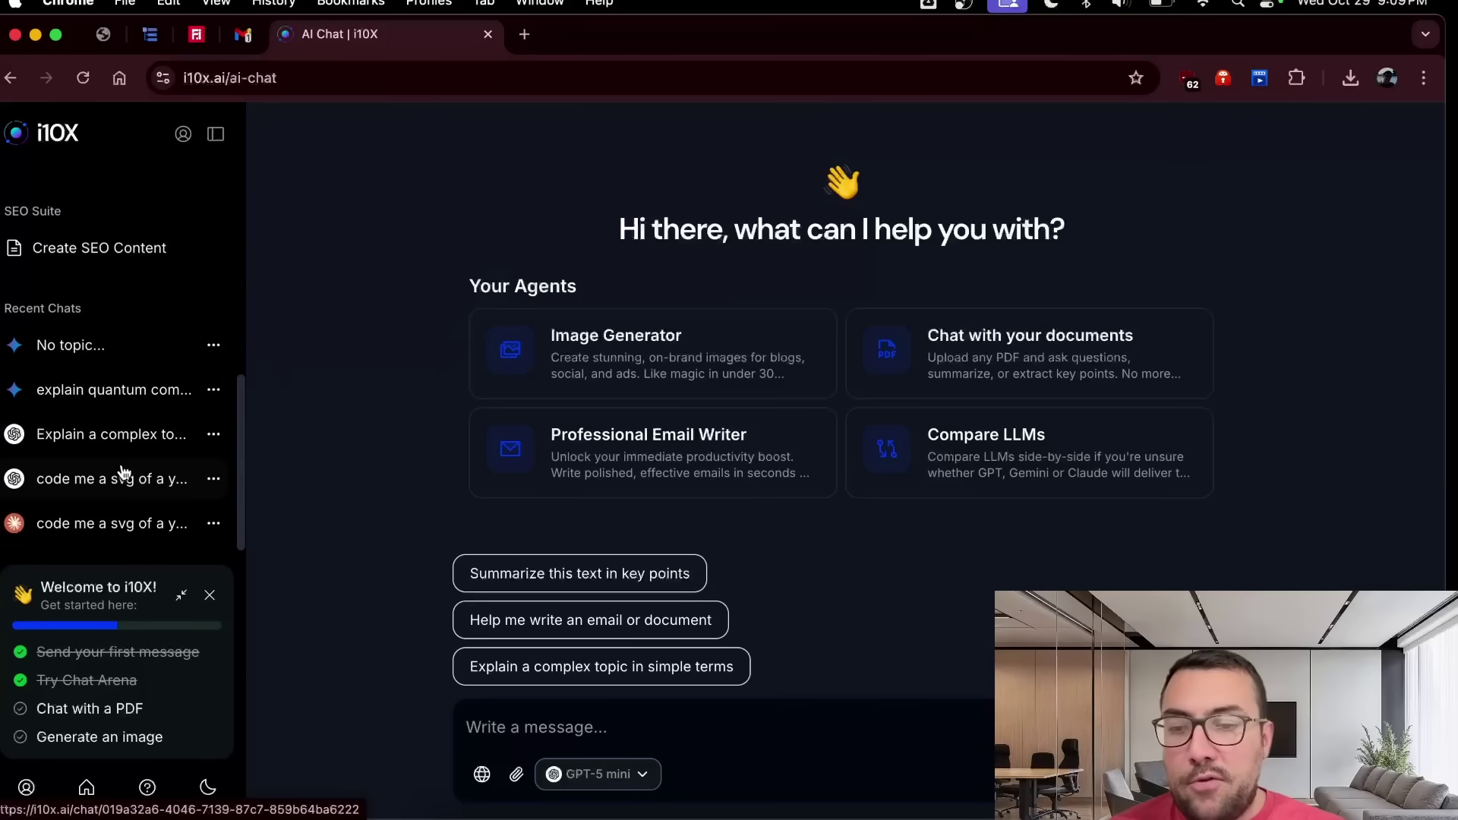
scroll(130, 436, "up", 4)
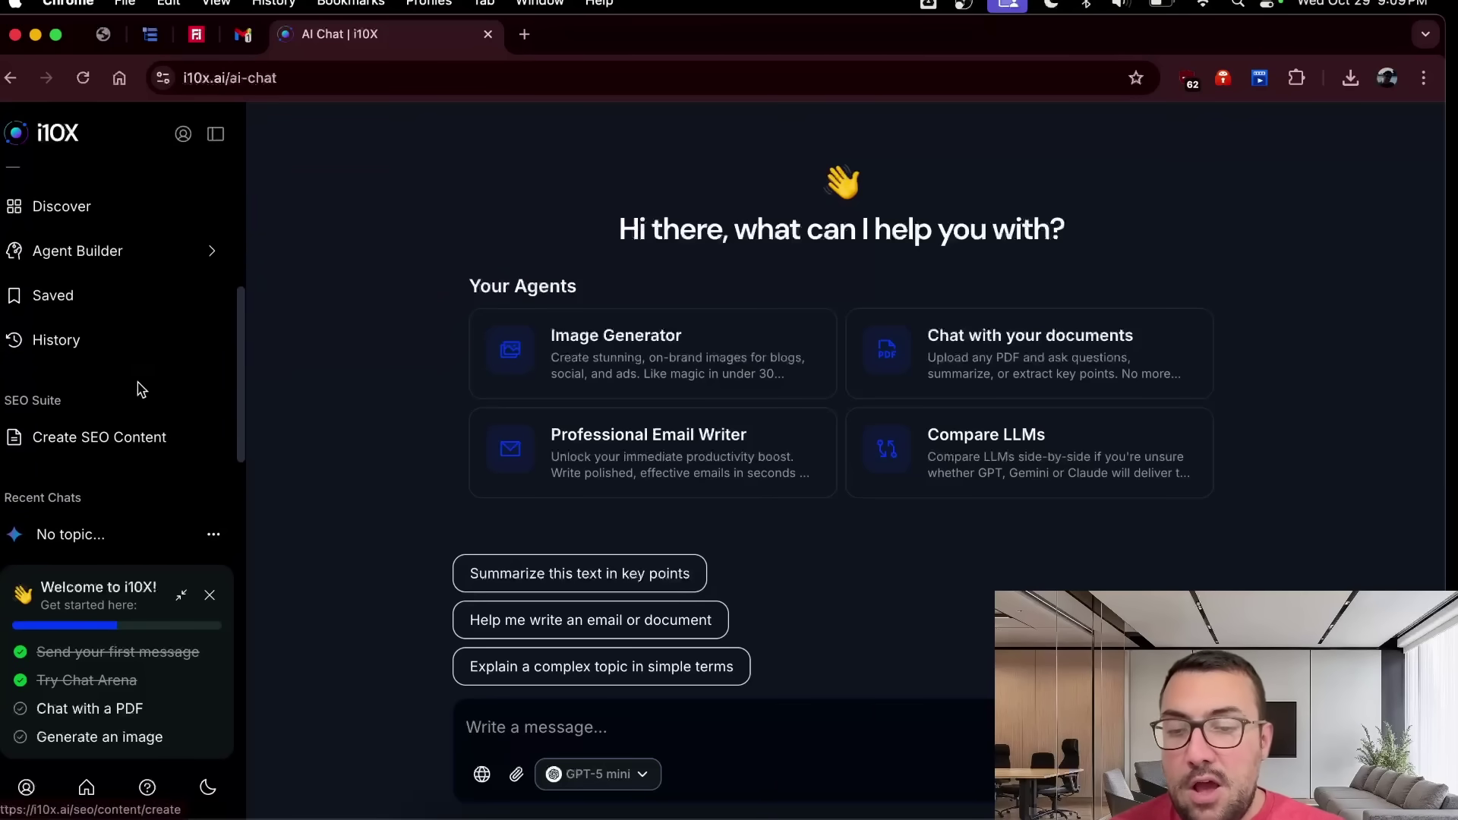
left_click(190, 354)
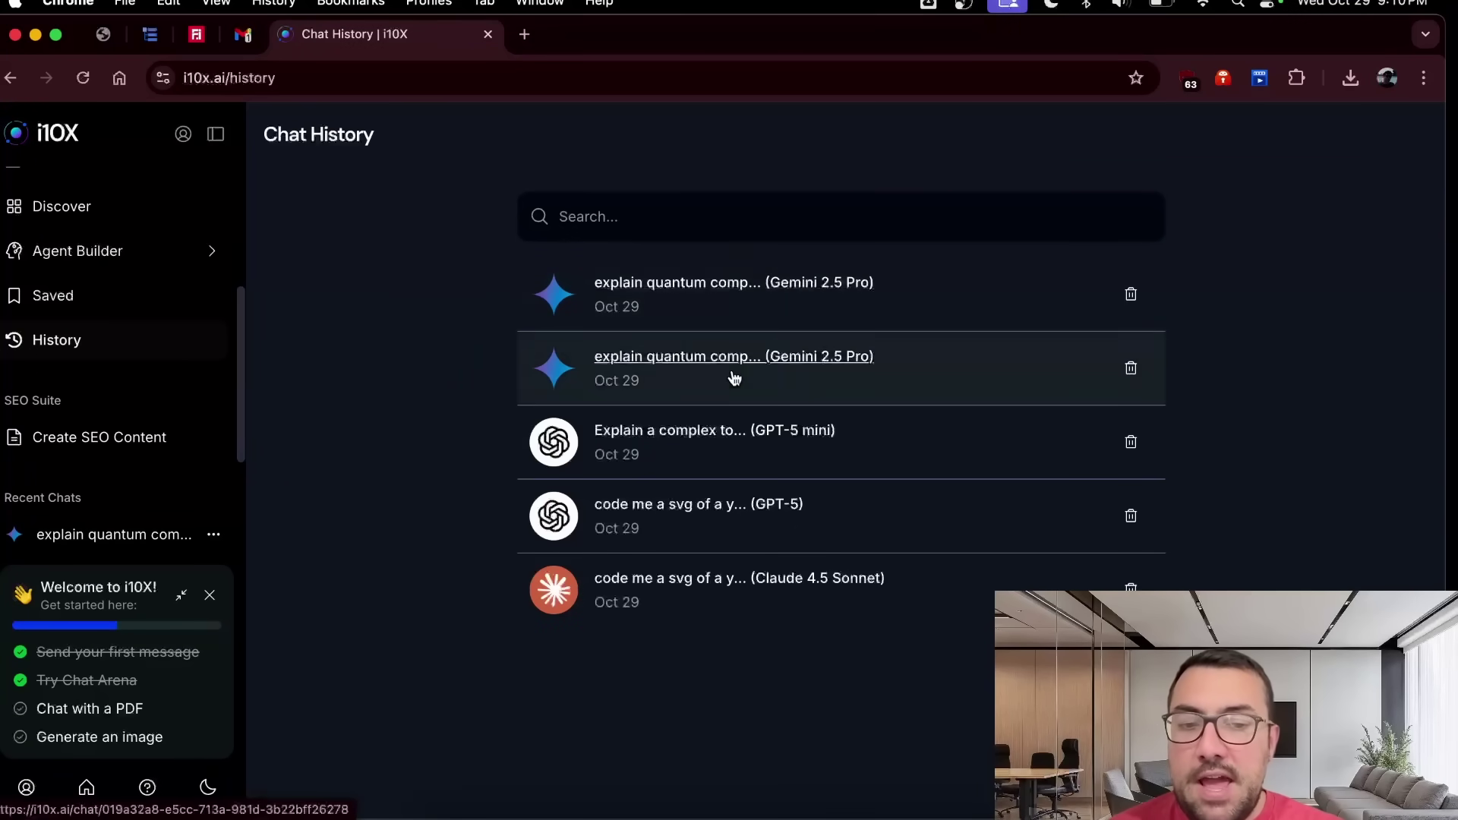
left_click(1131, 295)
left_click(921, 525)
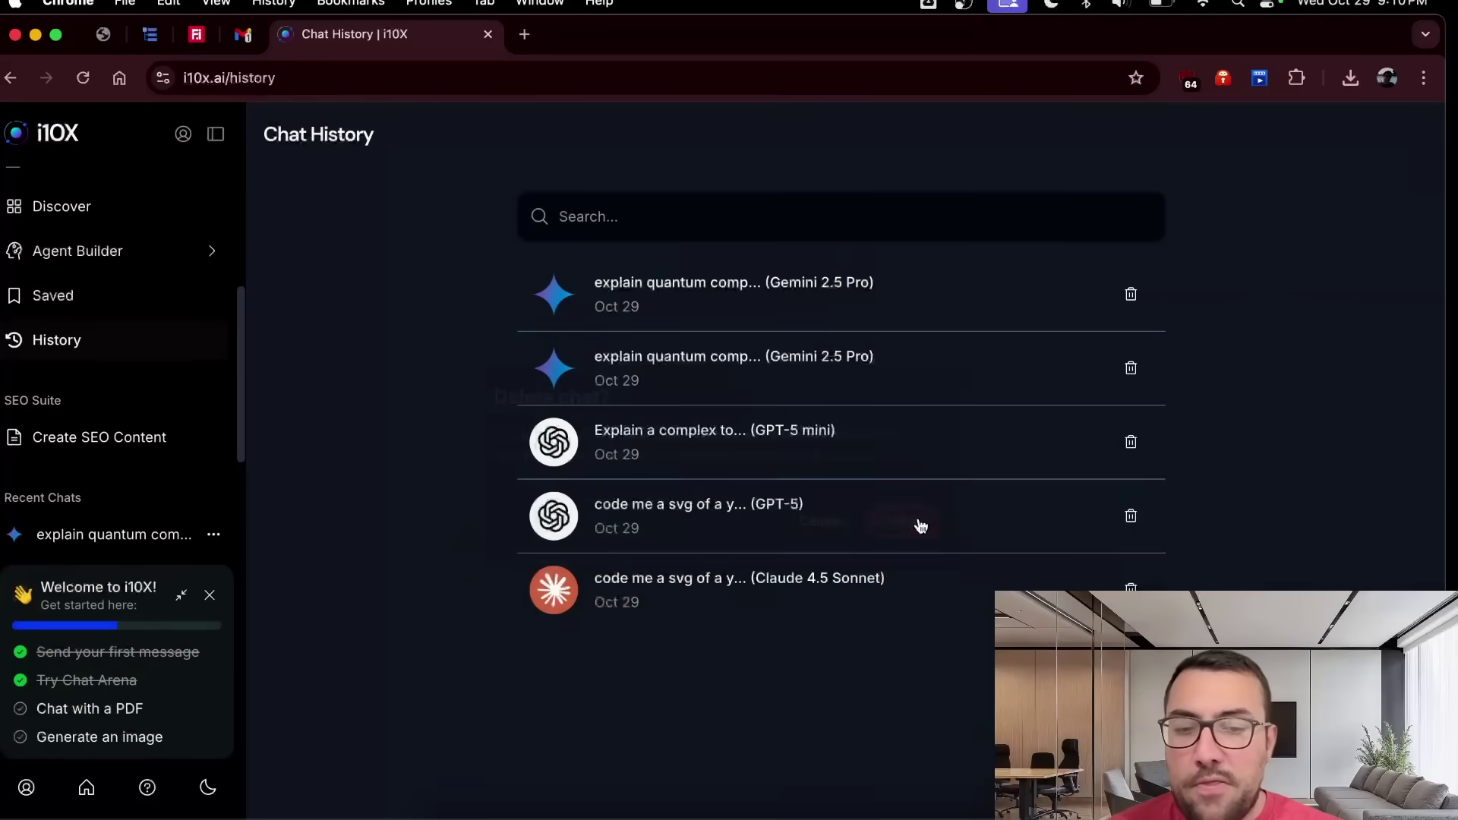
Open the top Recent Chats options menu and dismiss it without deleting
scroll(127, 338, "down", 3)
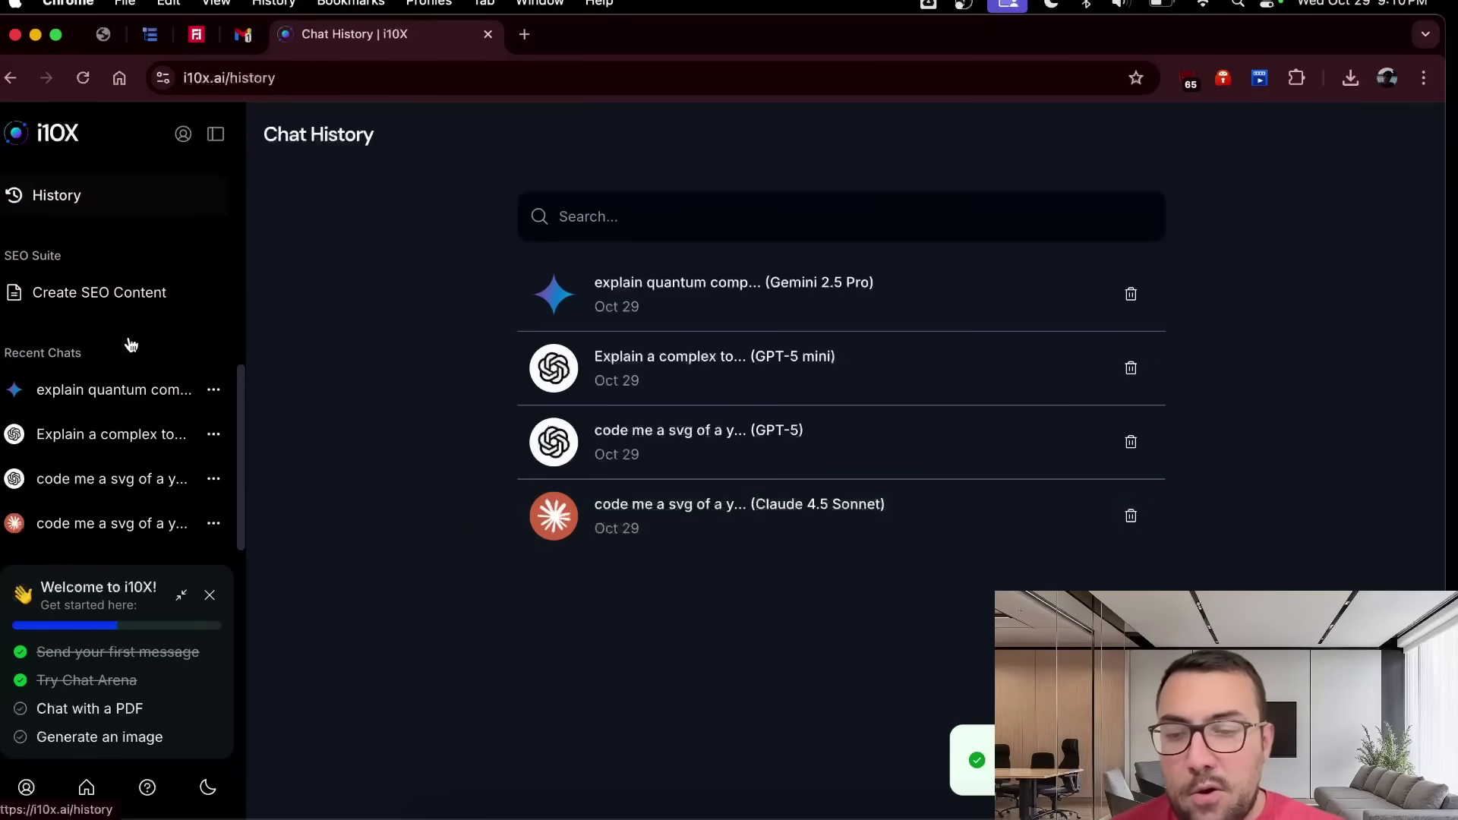
left_click(212, 392)
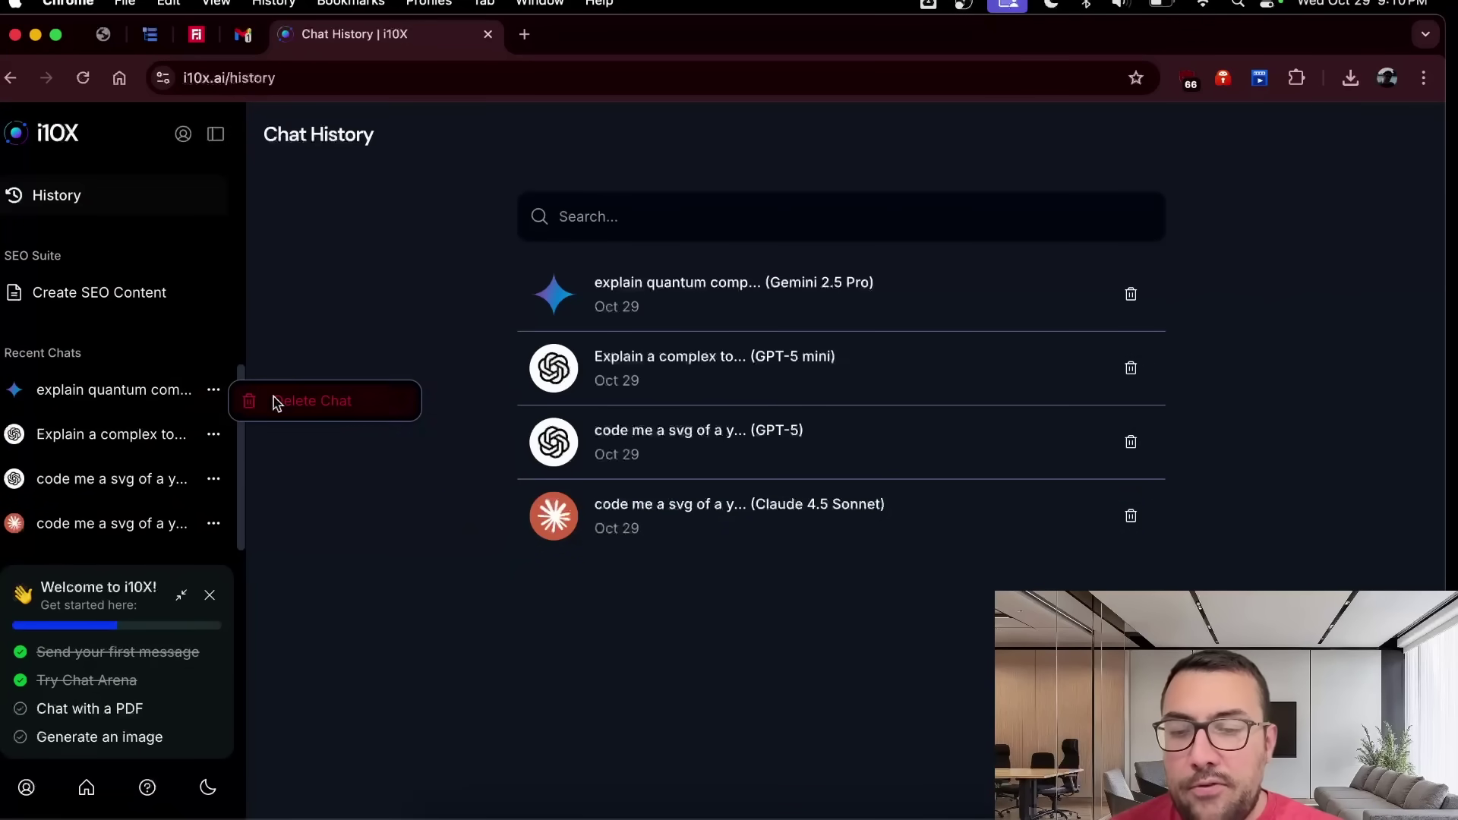
left_click(99, 343)
scroll(104, 344, "up", 5)
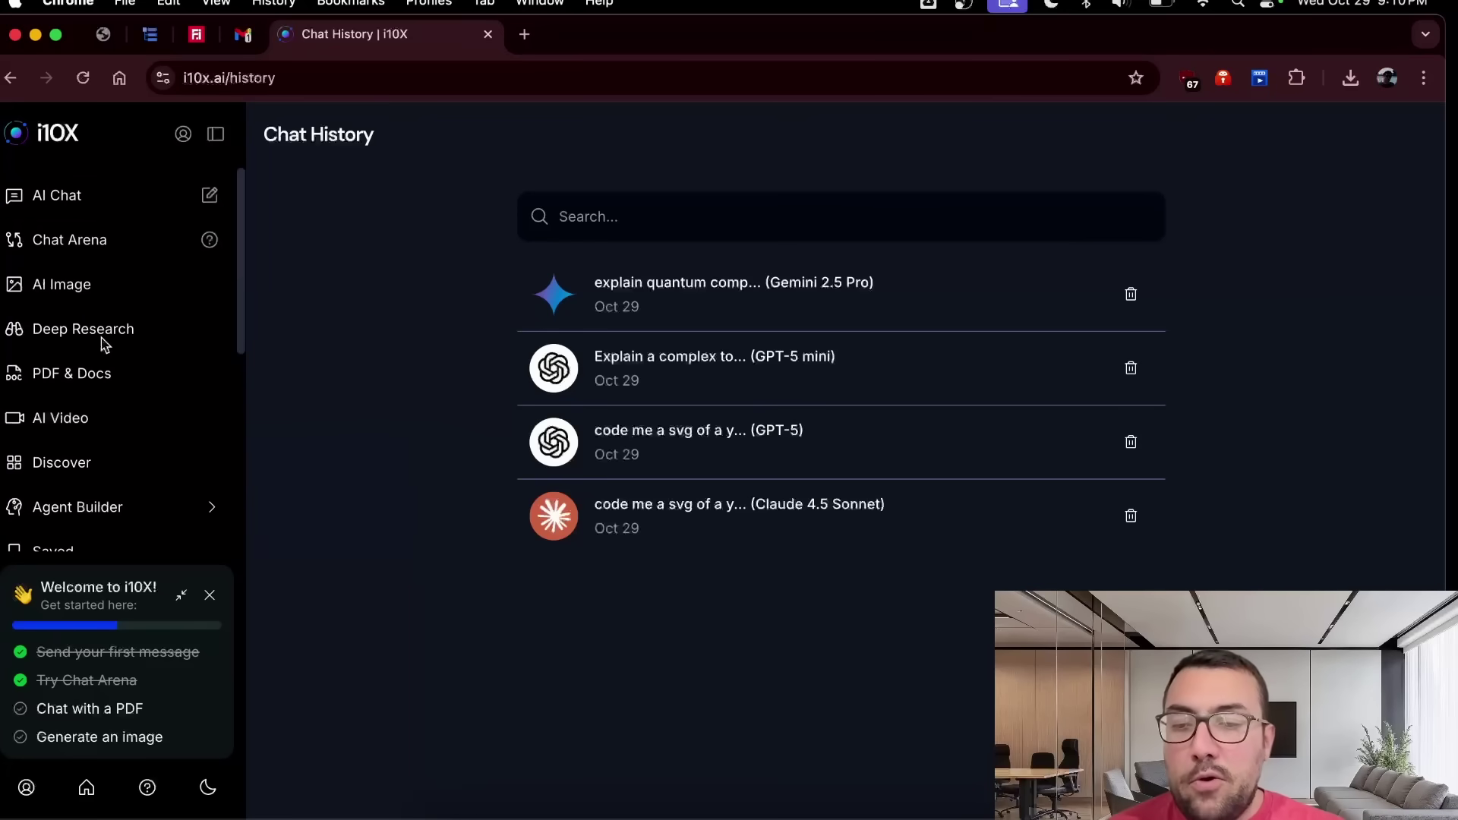
Visit Chat Arena, then open AI Image and highlight its 30 credits/query cost
left_click(120, 231)
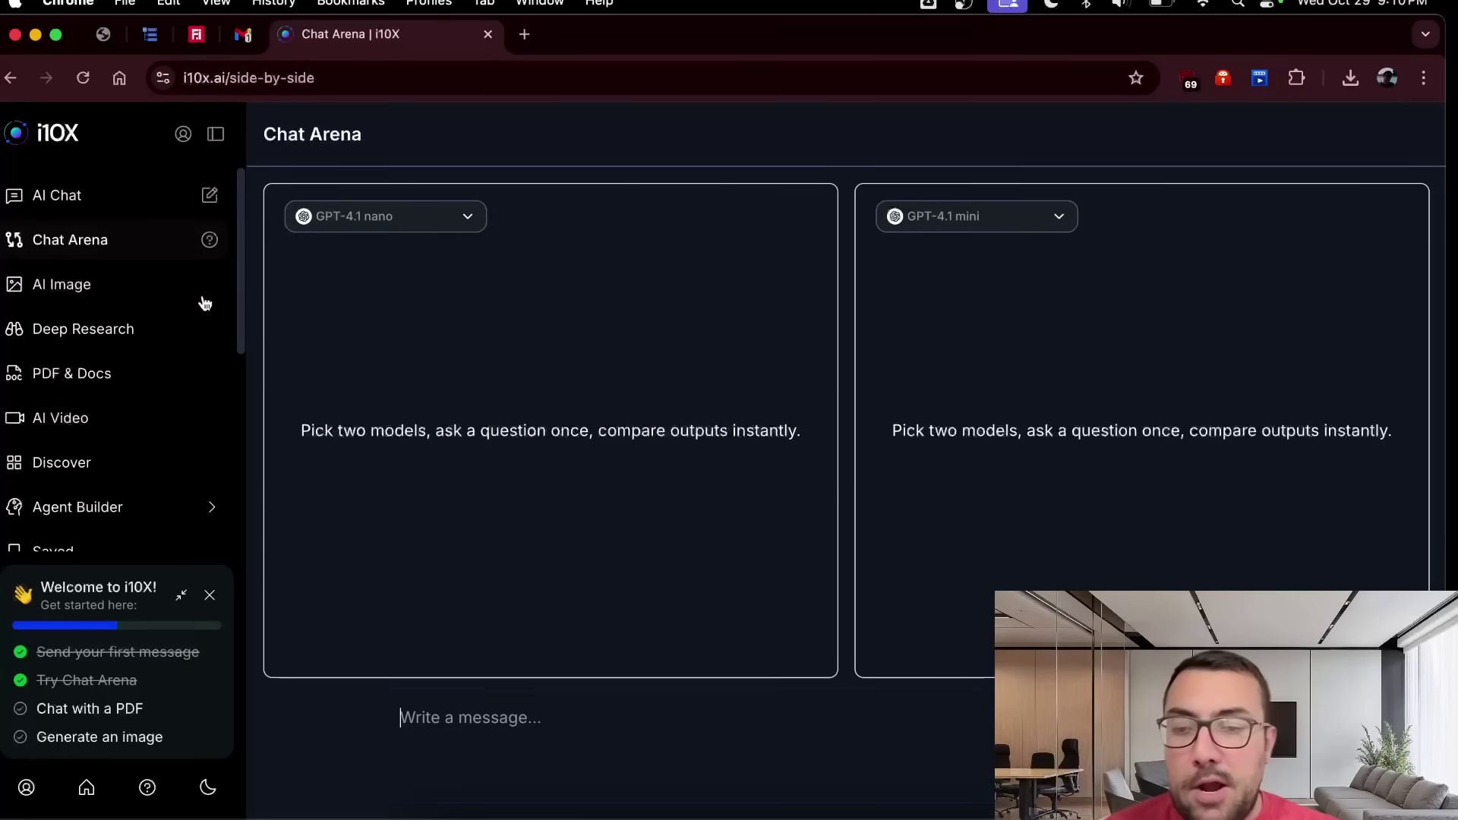
left_click(125, 277)
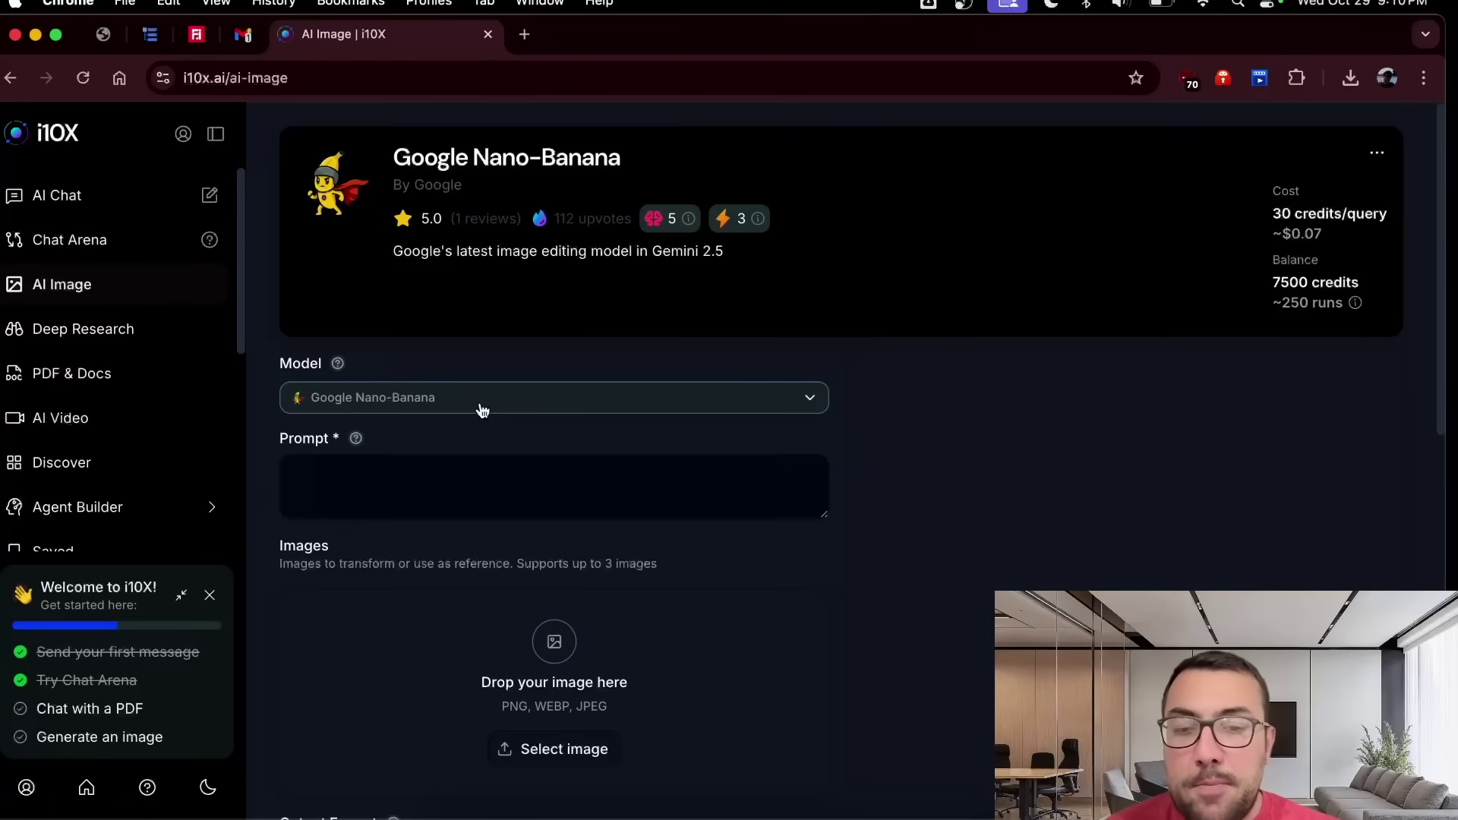
key("super+bracketleft")
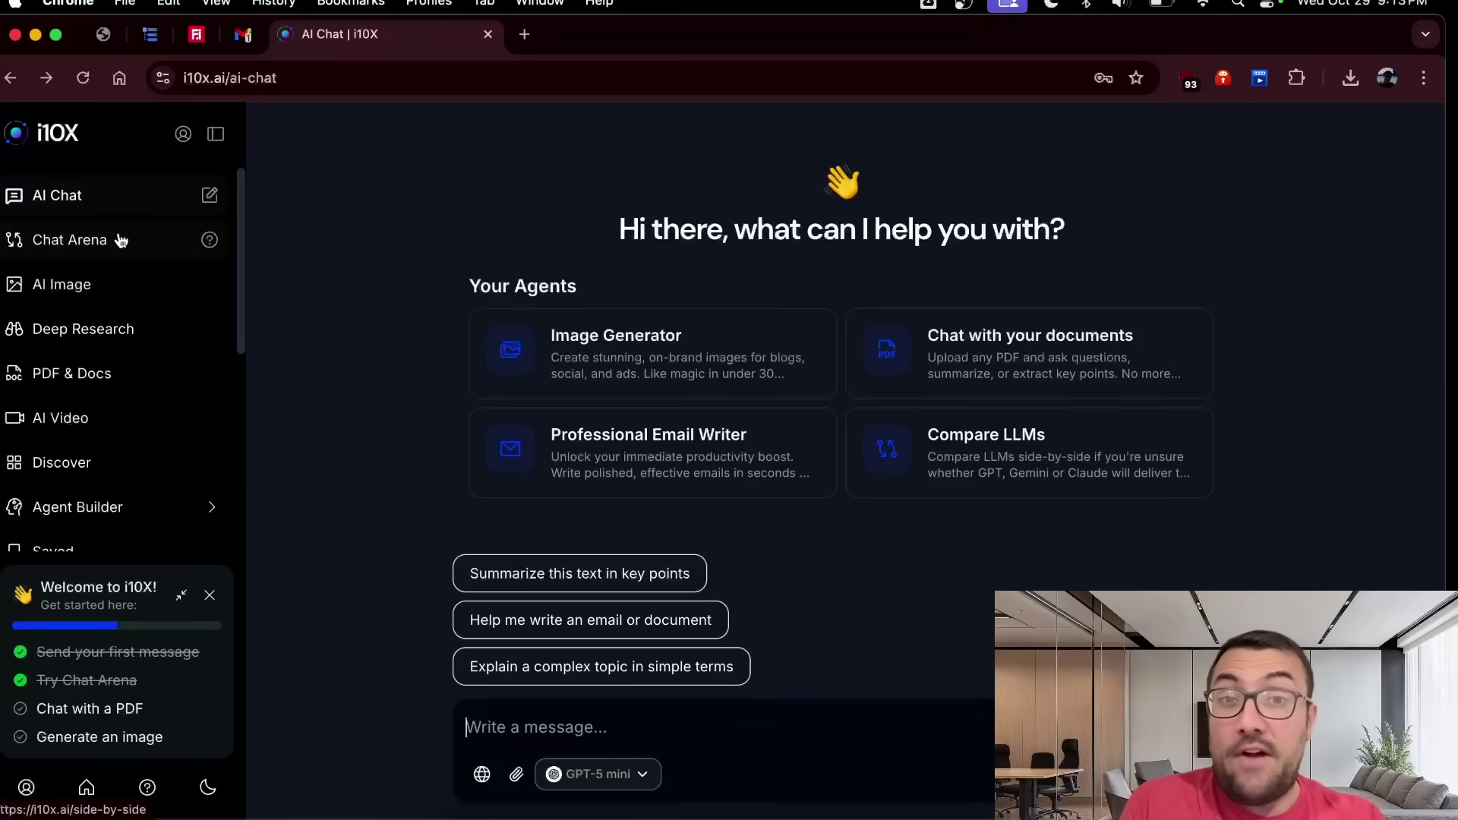
left_click(104, 280)
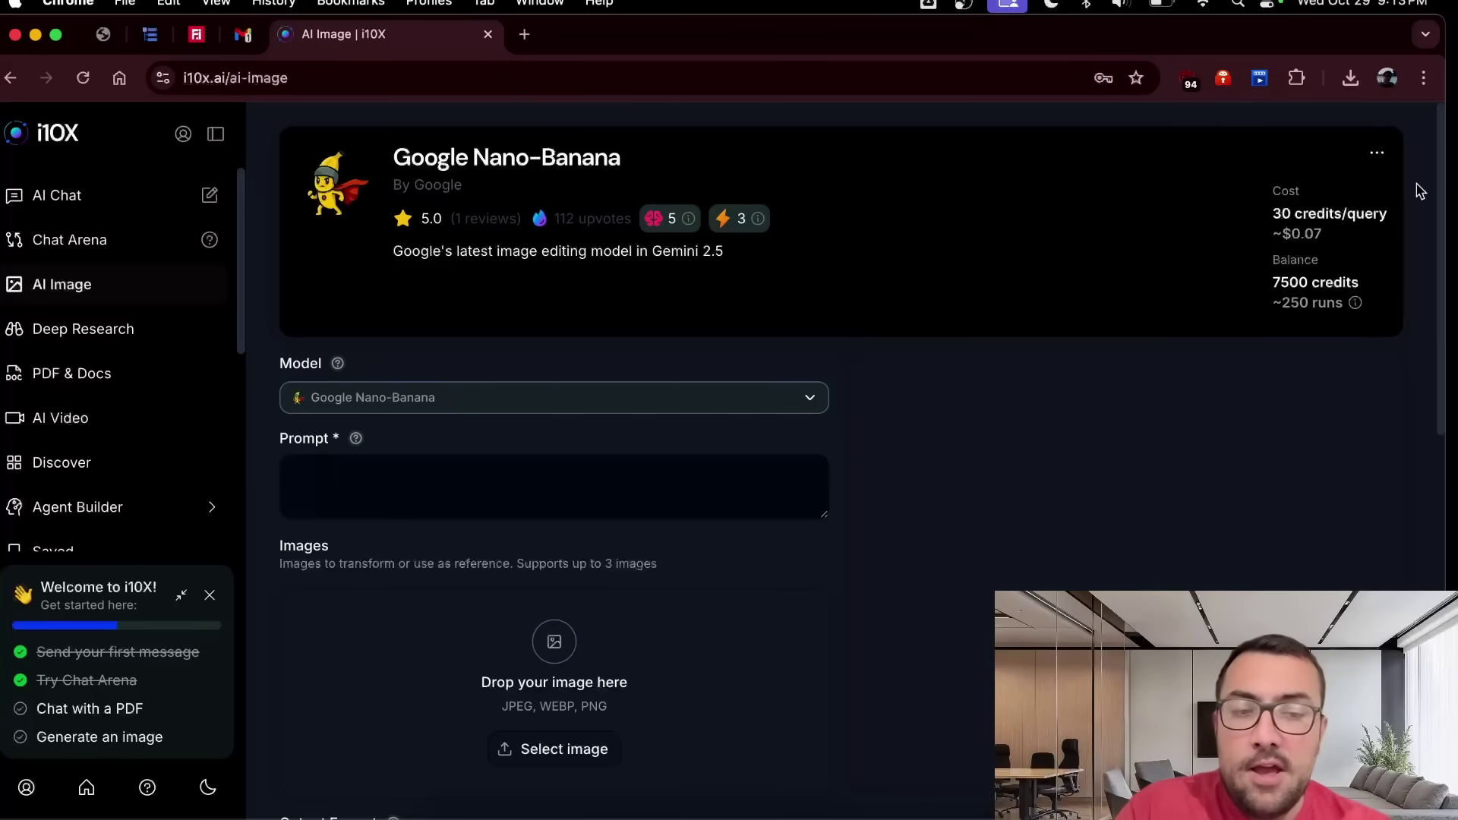
triple_click(1275, 215)
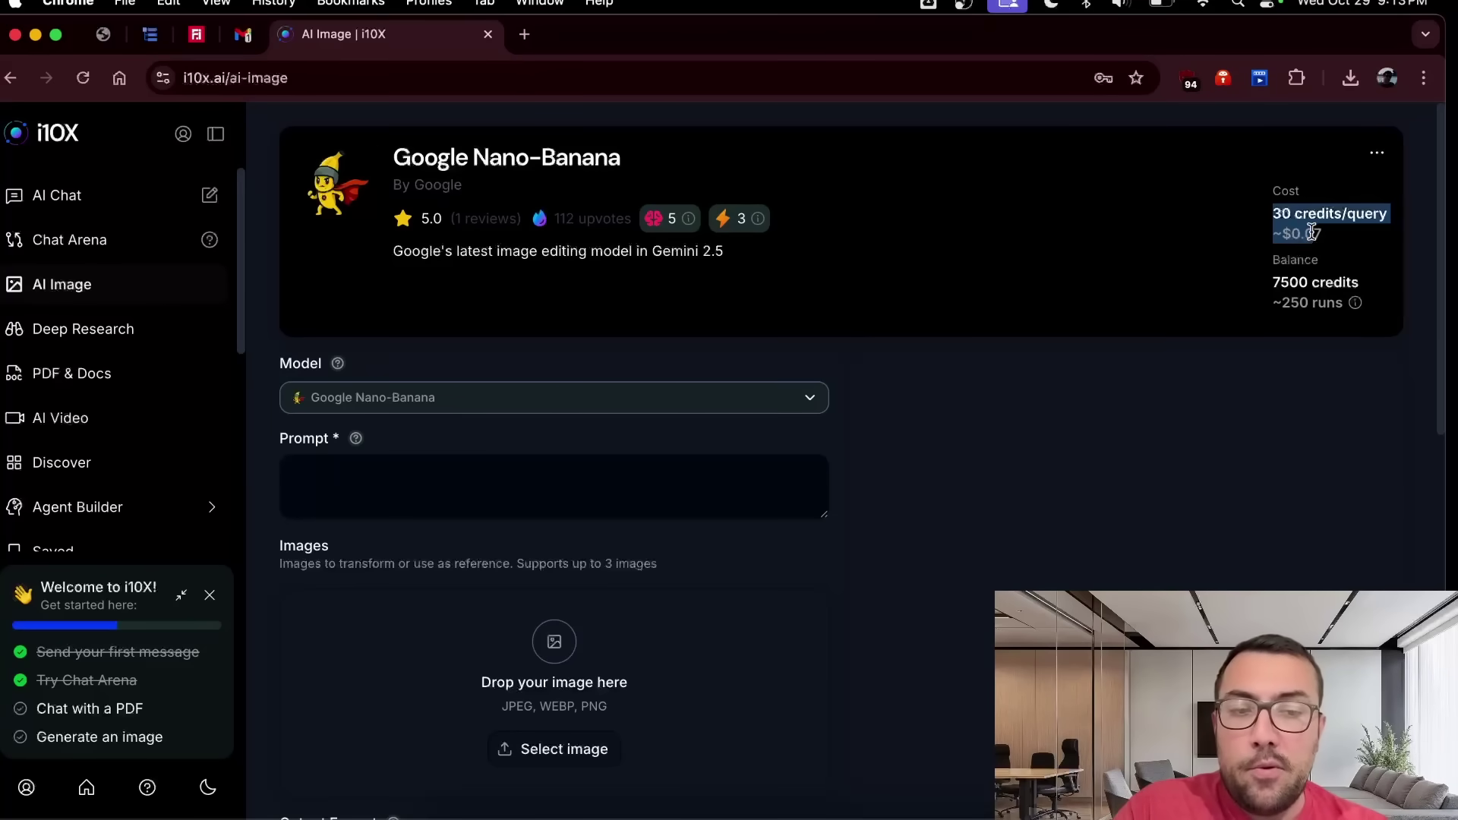
Try GPT-Image-1 and then DALL·E 3 as the image model
left_click(678, 404)
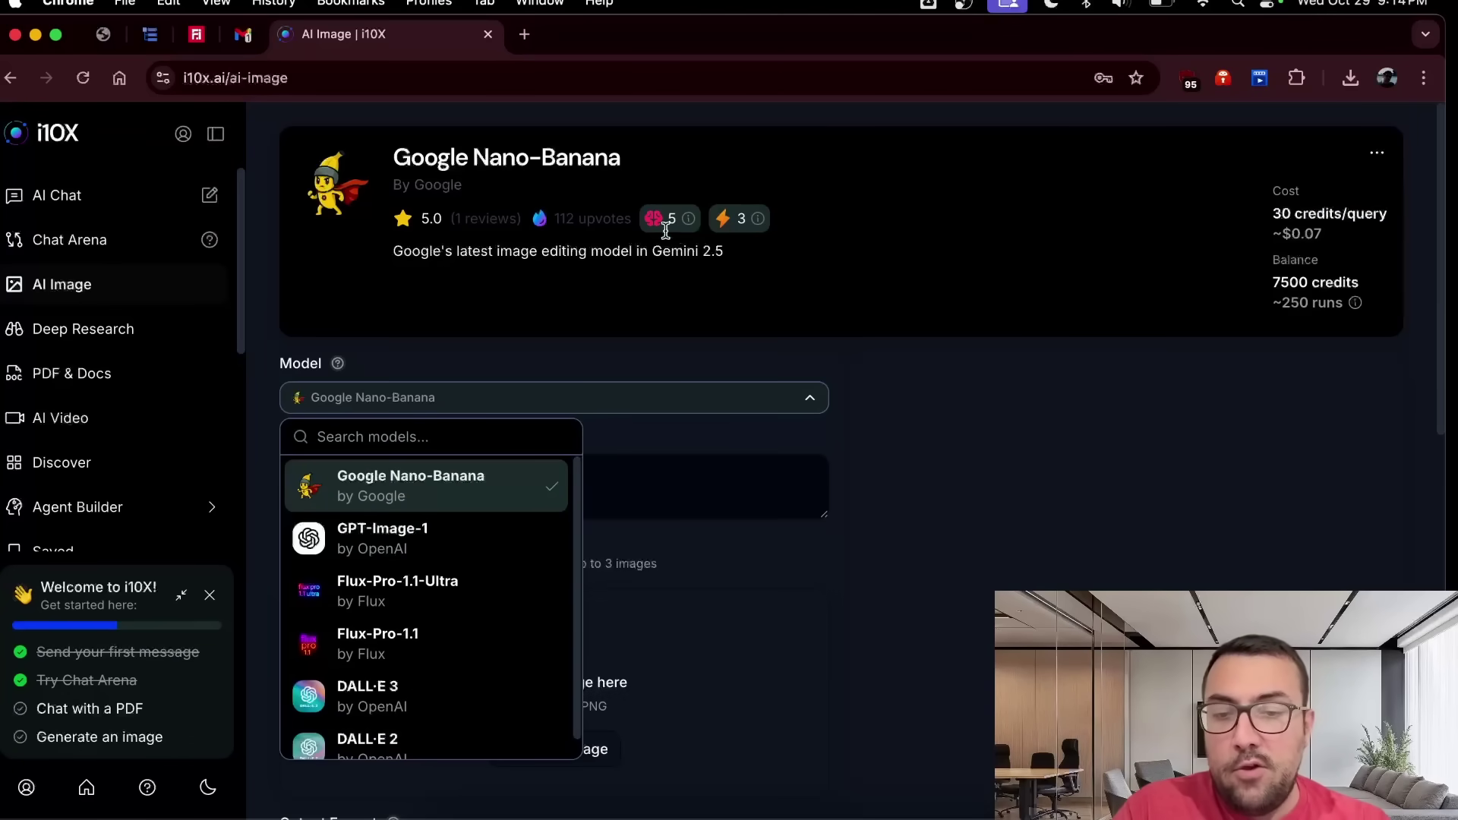
left_click(447, 559)
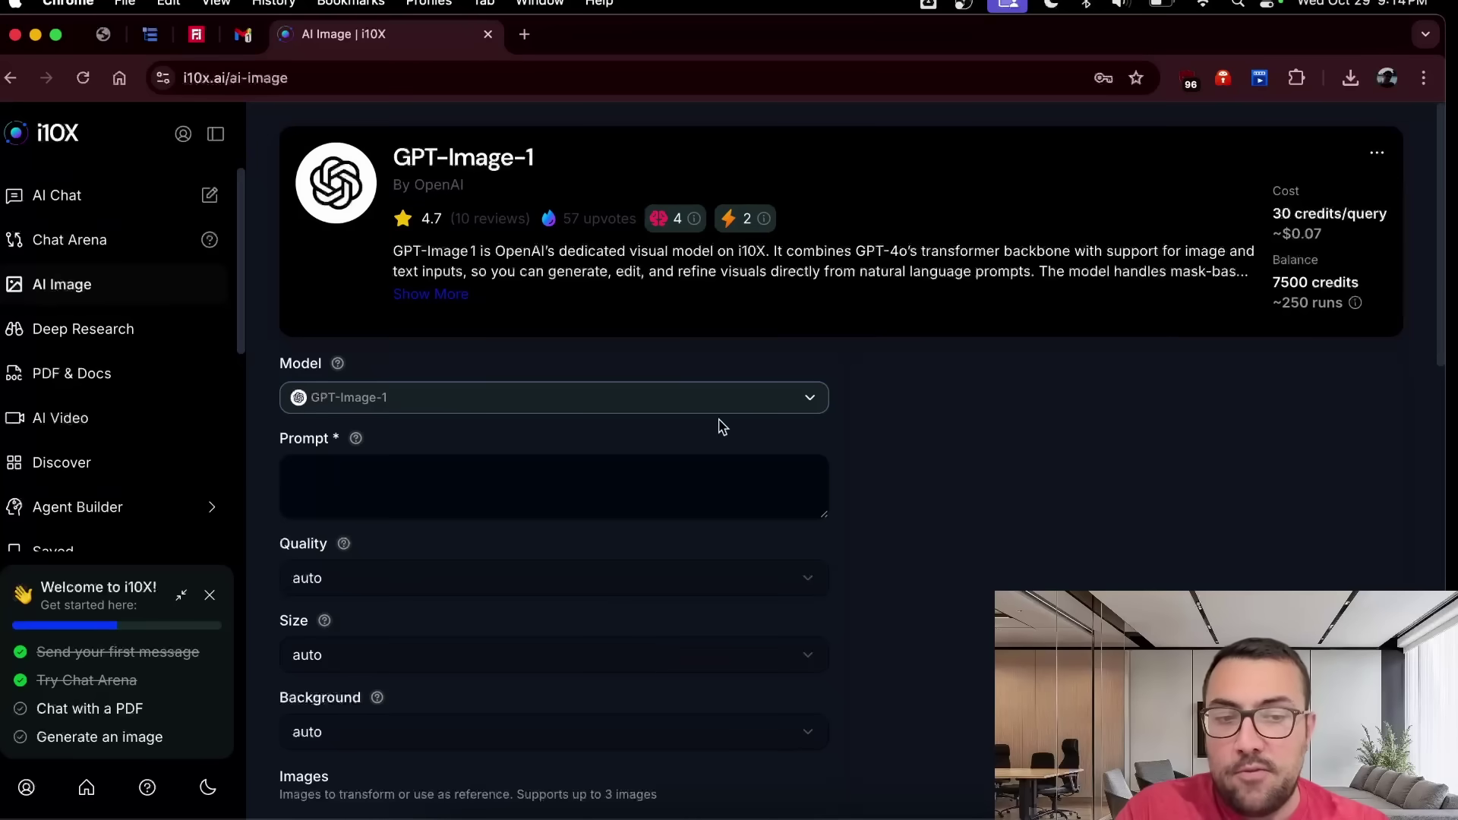
left_click(669, 411)
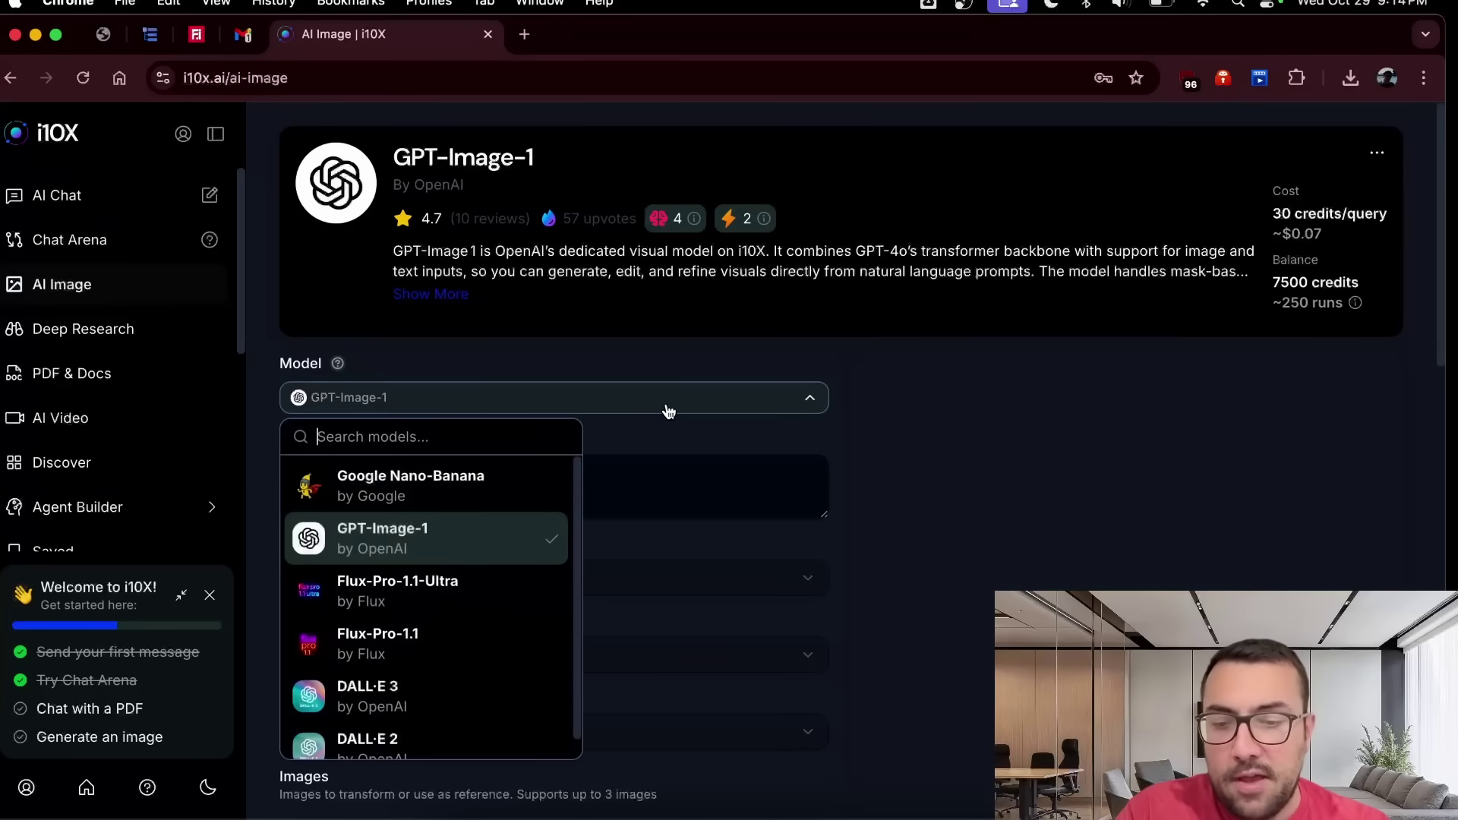
left_click(729, 426)
scroll(504, 397, "down", 3)
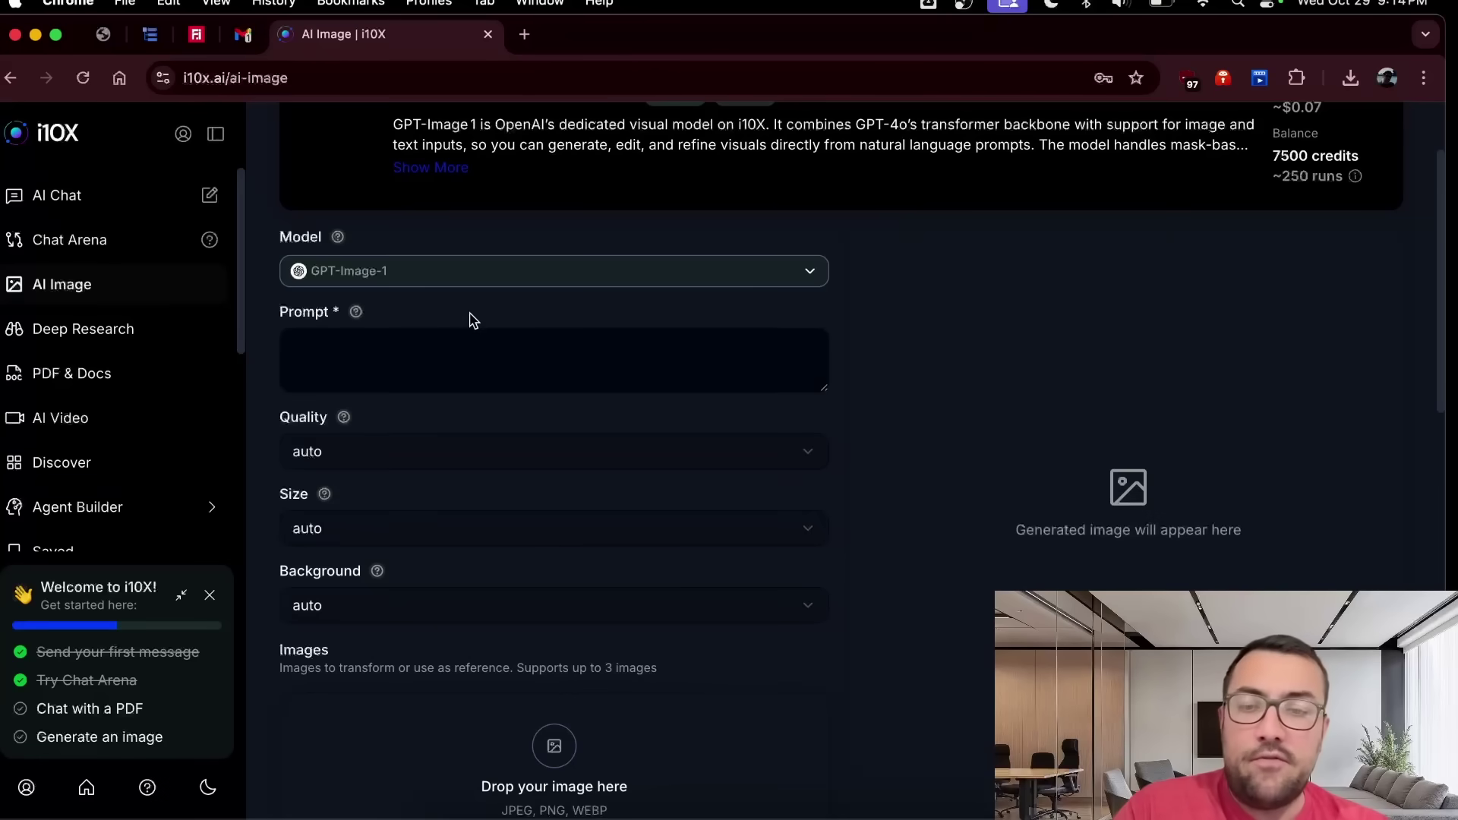
left_click(458, 283)
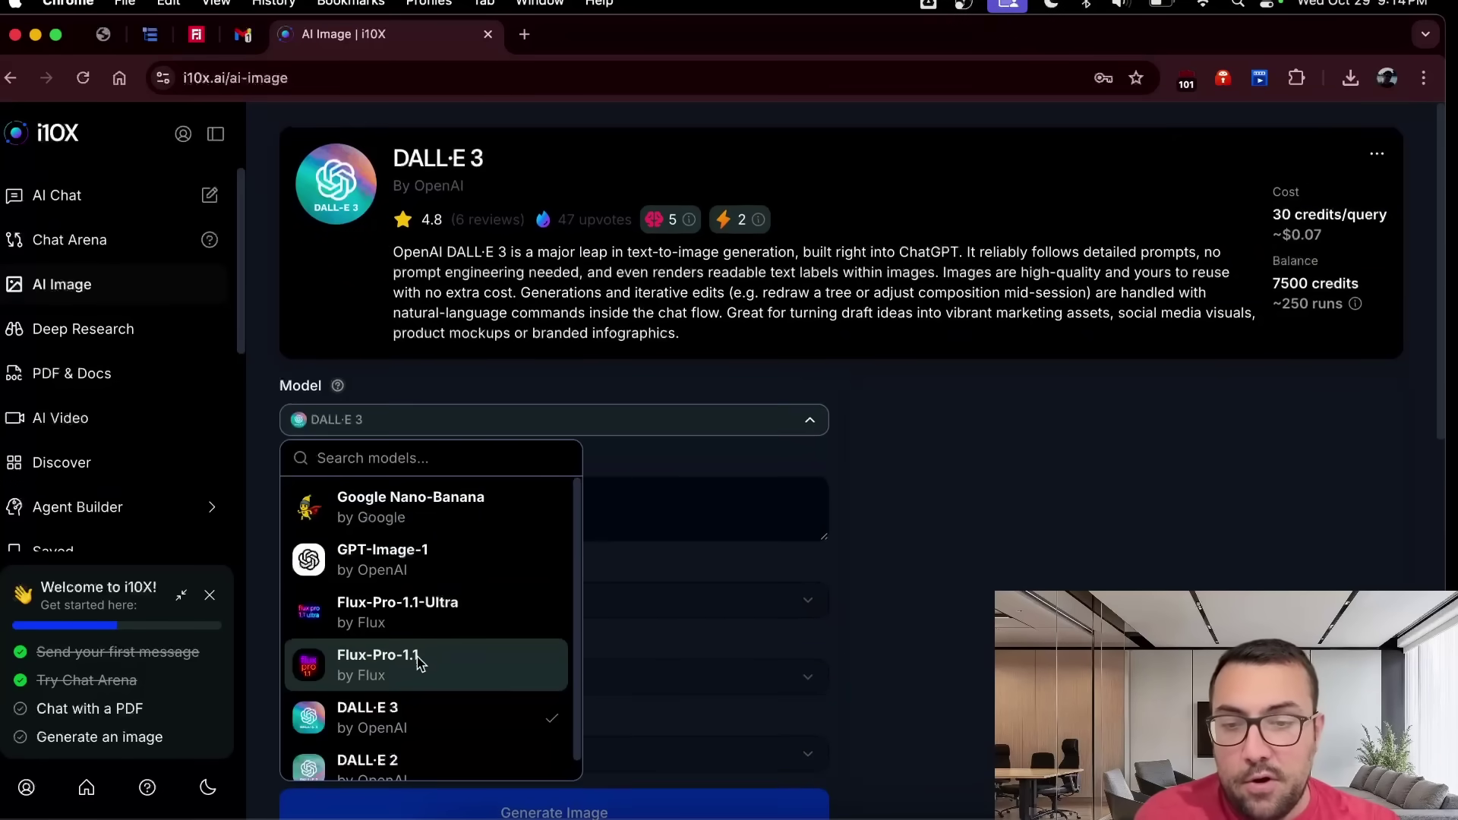
left_click(689, 220)
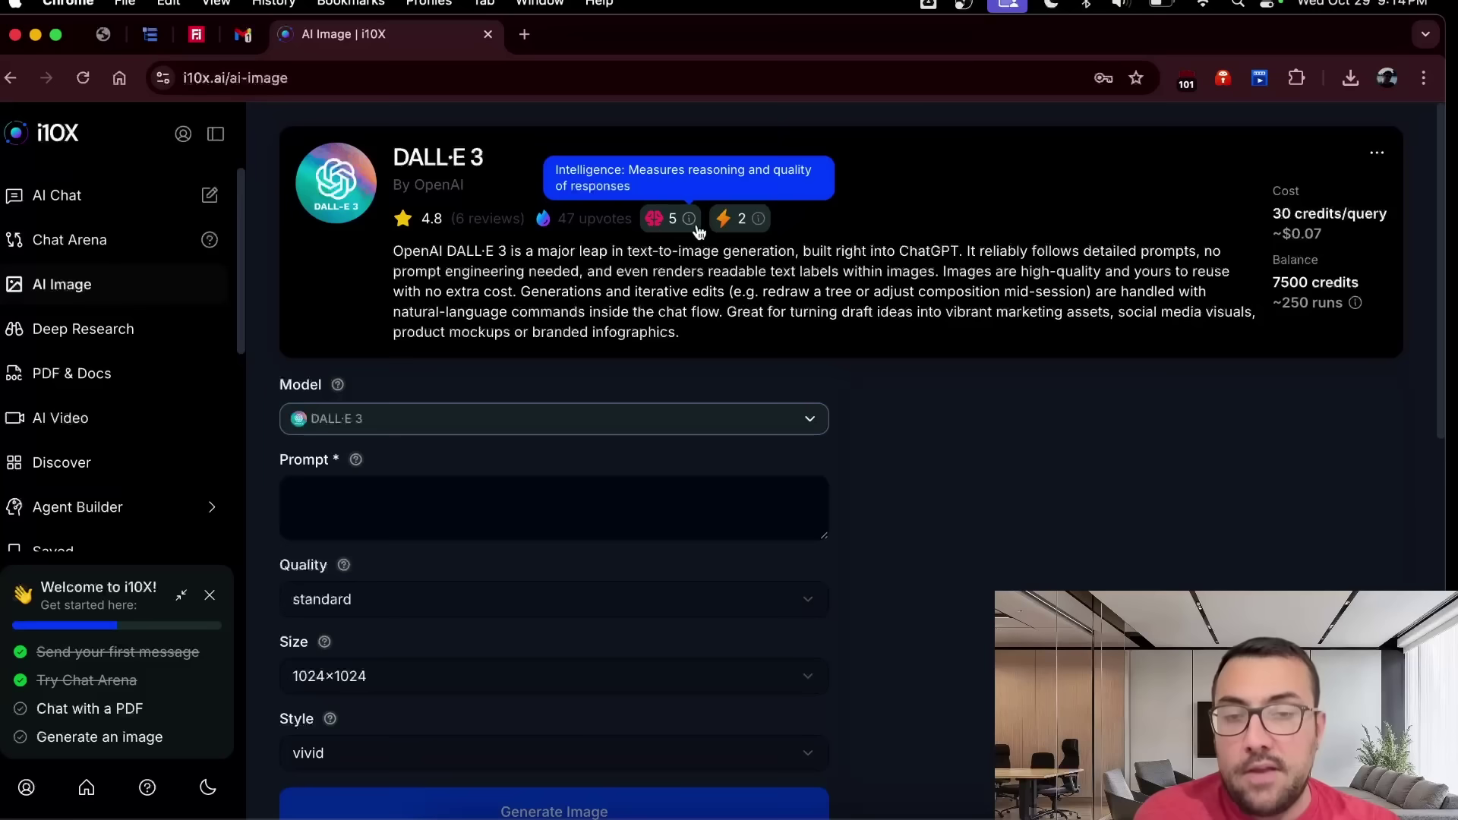
Switch the image model to Google Nano-Banana and click into the Prompt box
mouse_move(764, 221)
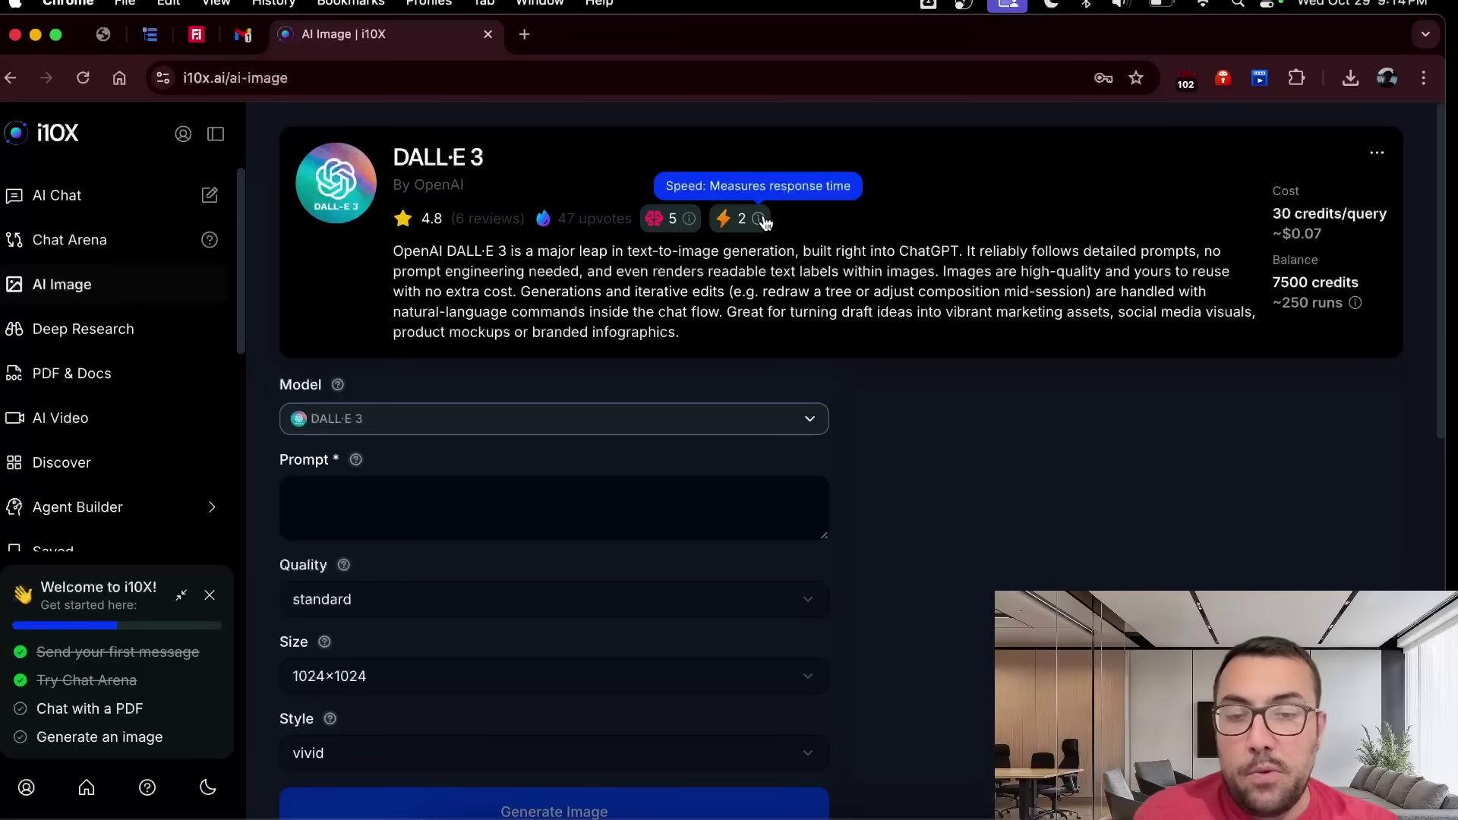
left_click(458, 422)
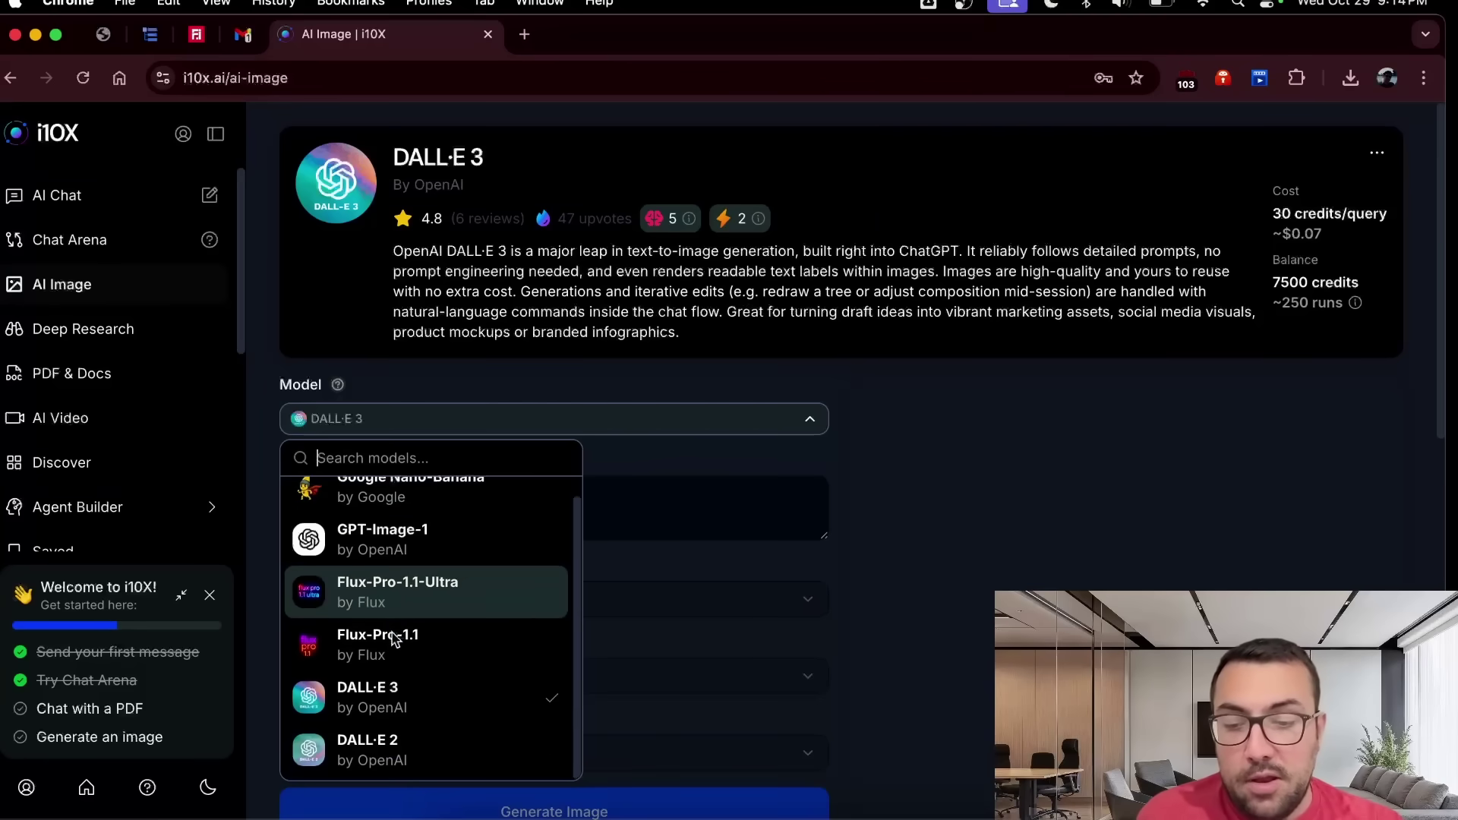
left_click(442, 509)
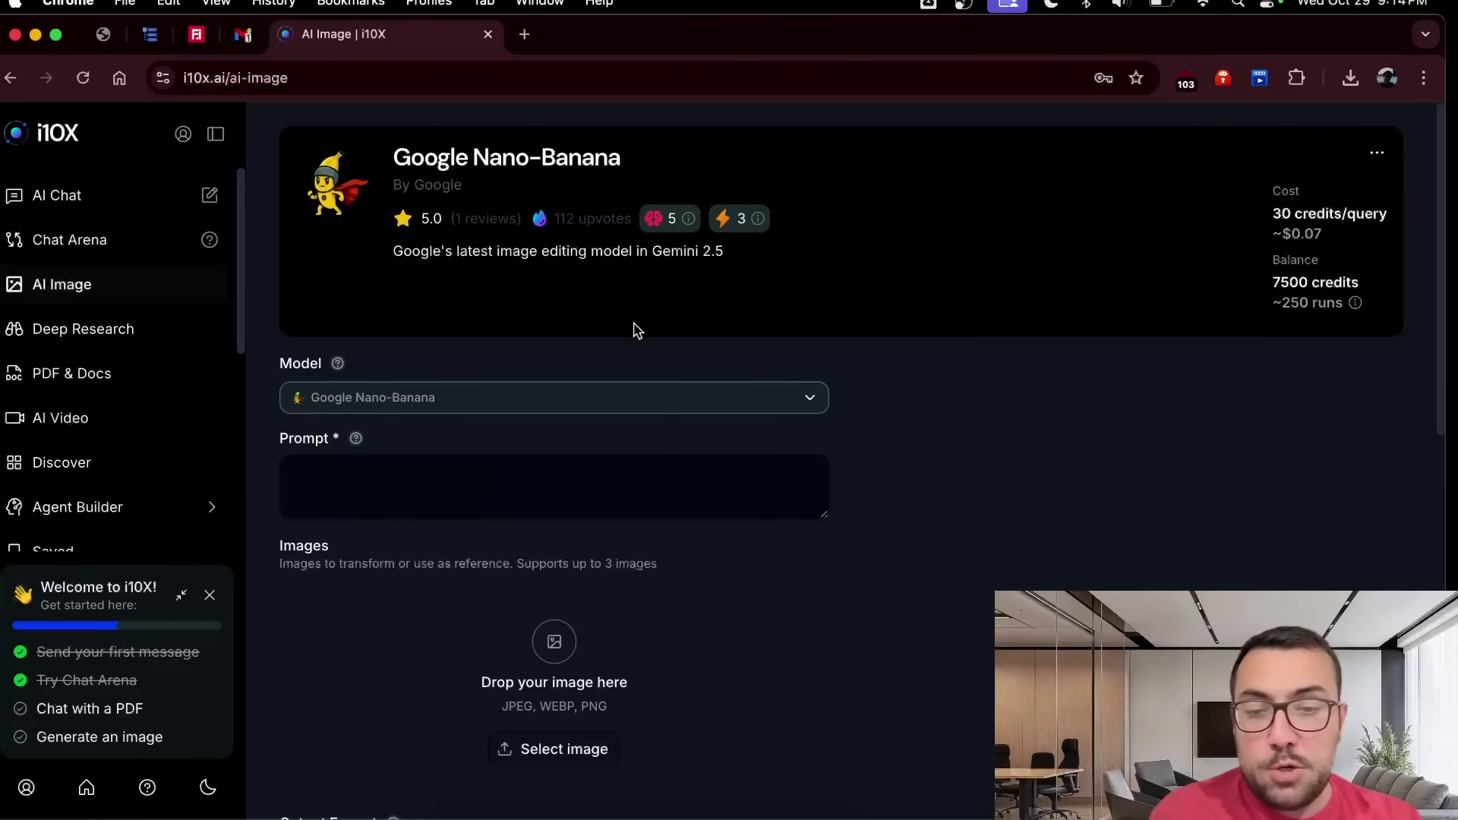
left_click(455, 509)
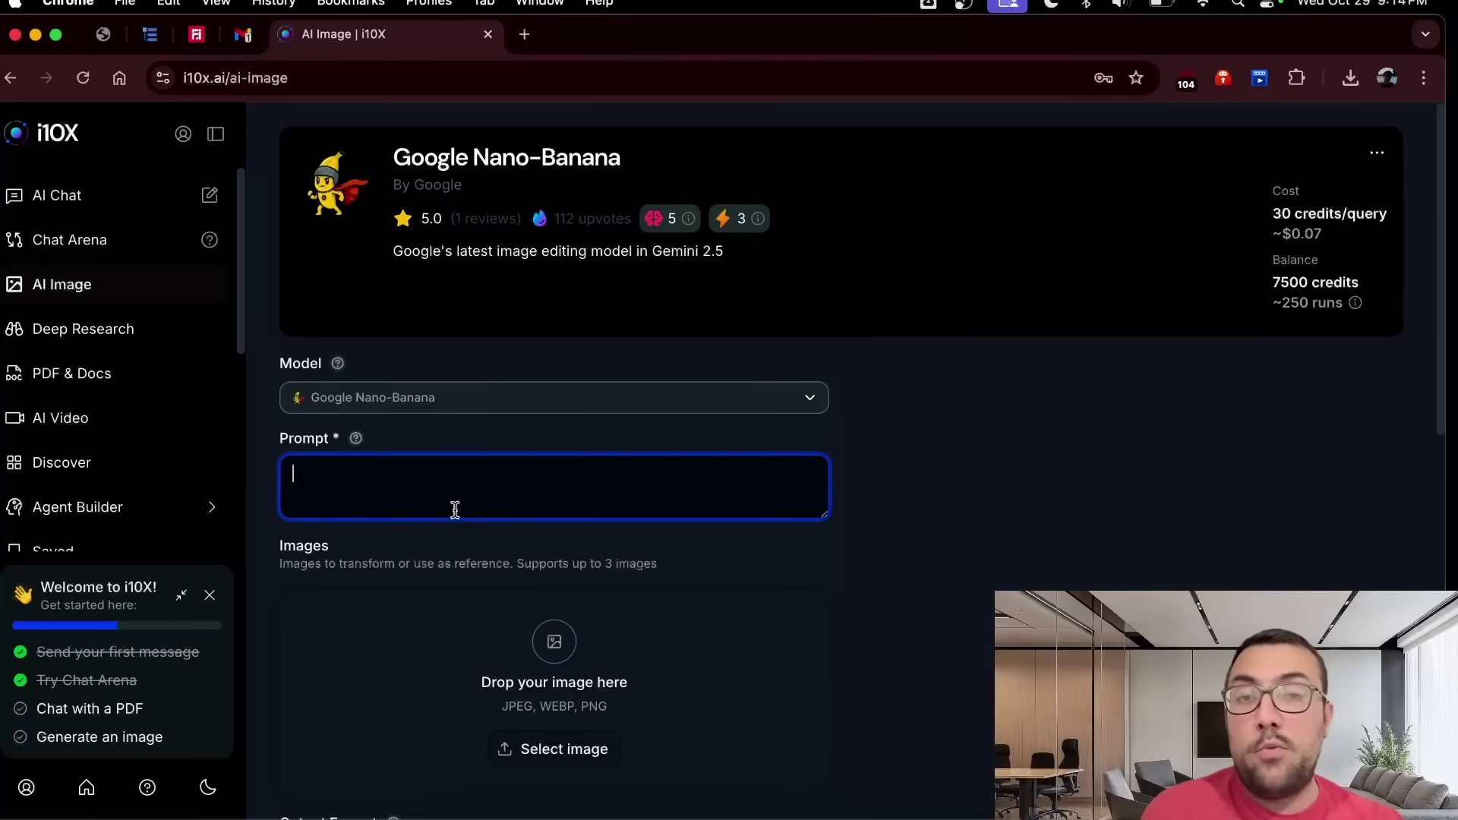
Generate an image from the prompt 'a cat swimming under water' with Google Nano-Banana
type("a cat swimming under water")
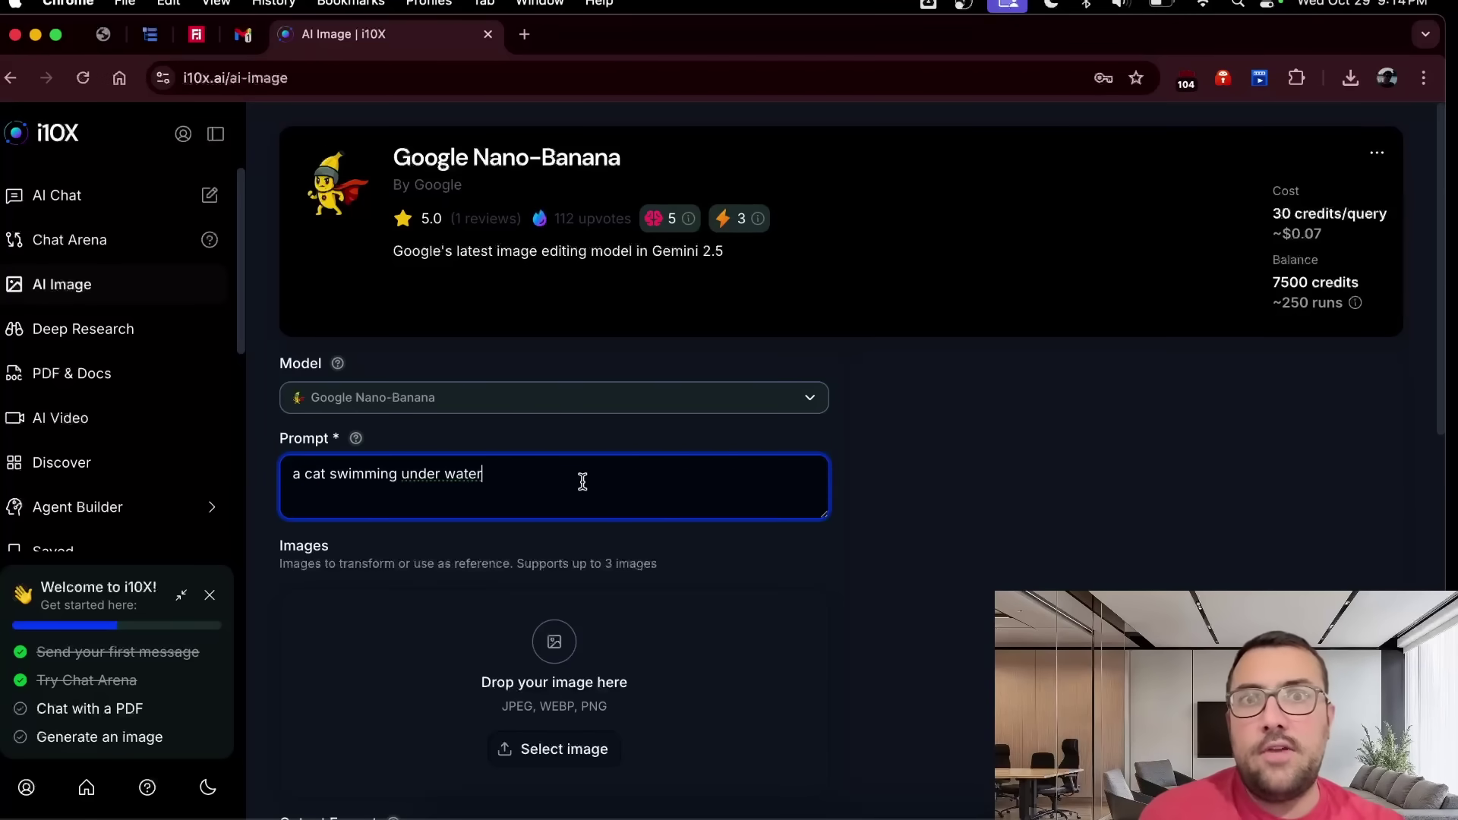
scroll(630, 513, "down", 2)
scroll(630, 513, "down", 2)
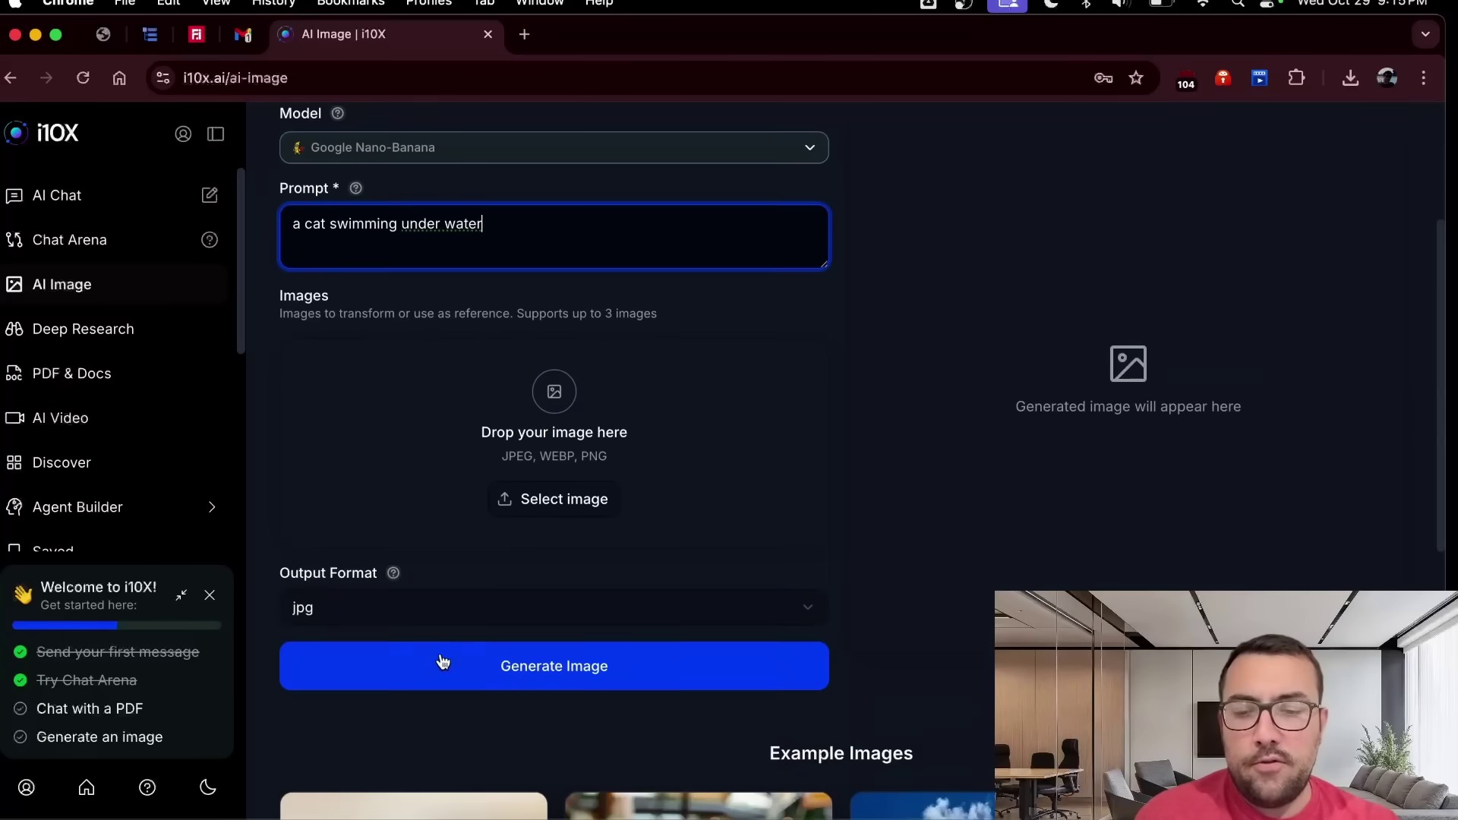
left_click(447, 662)
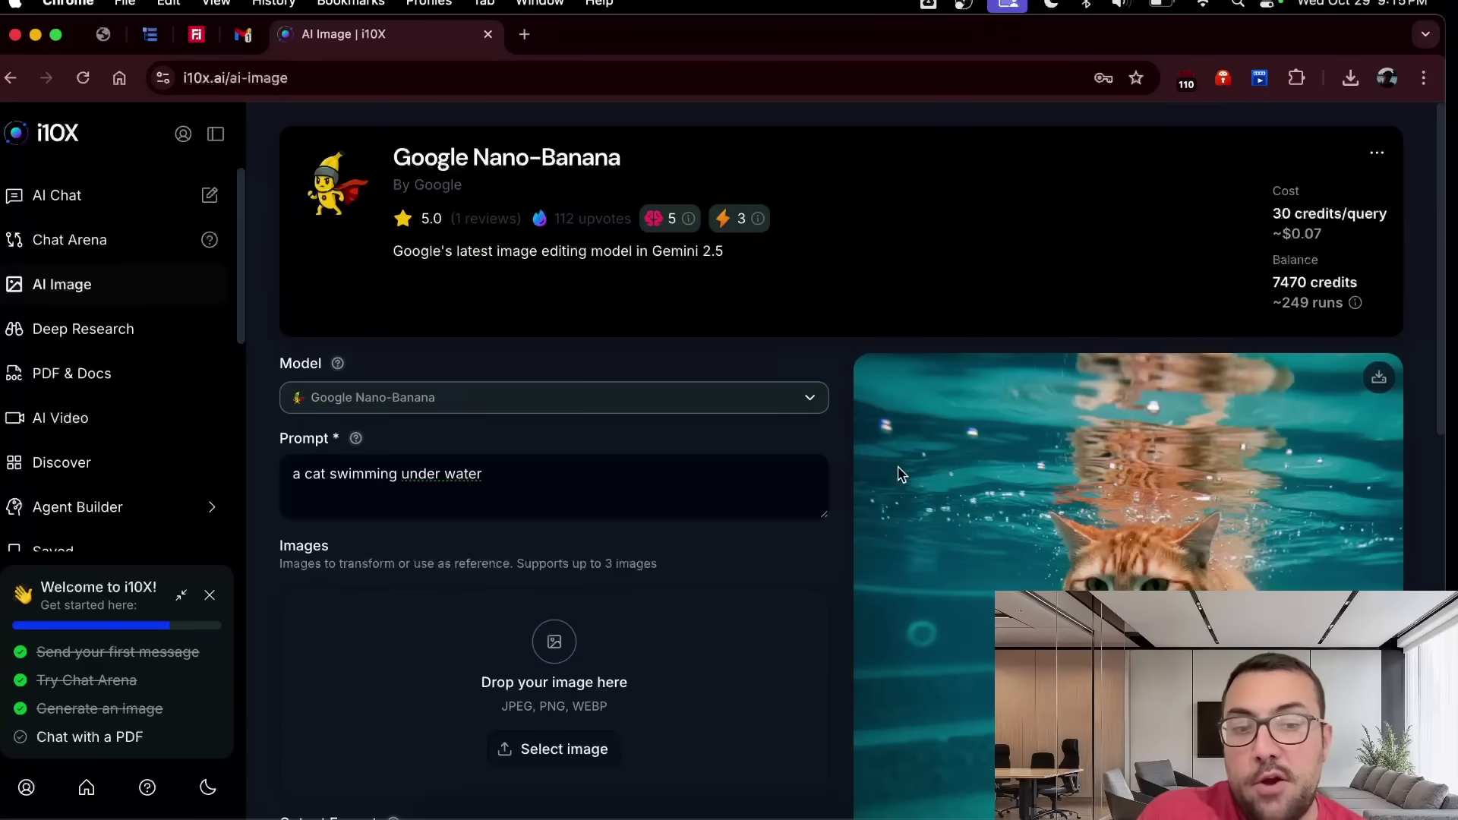
scroll(900, 474, "down", 2)
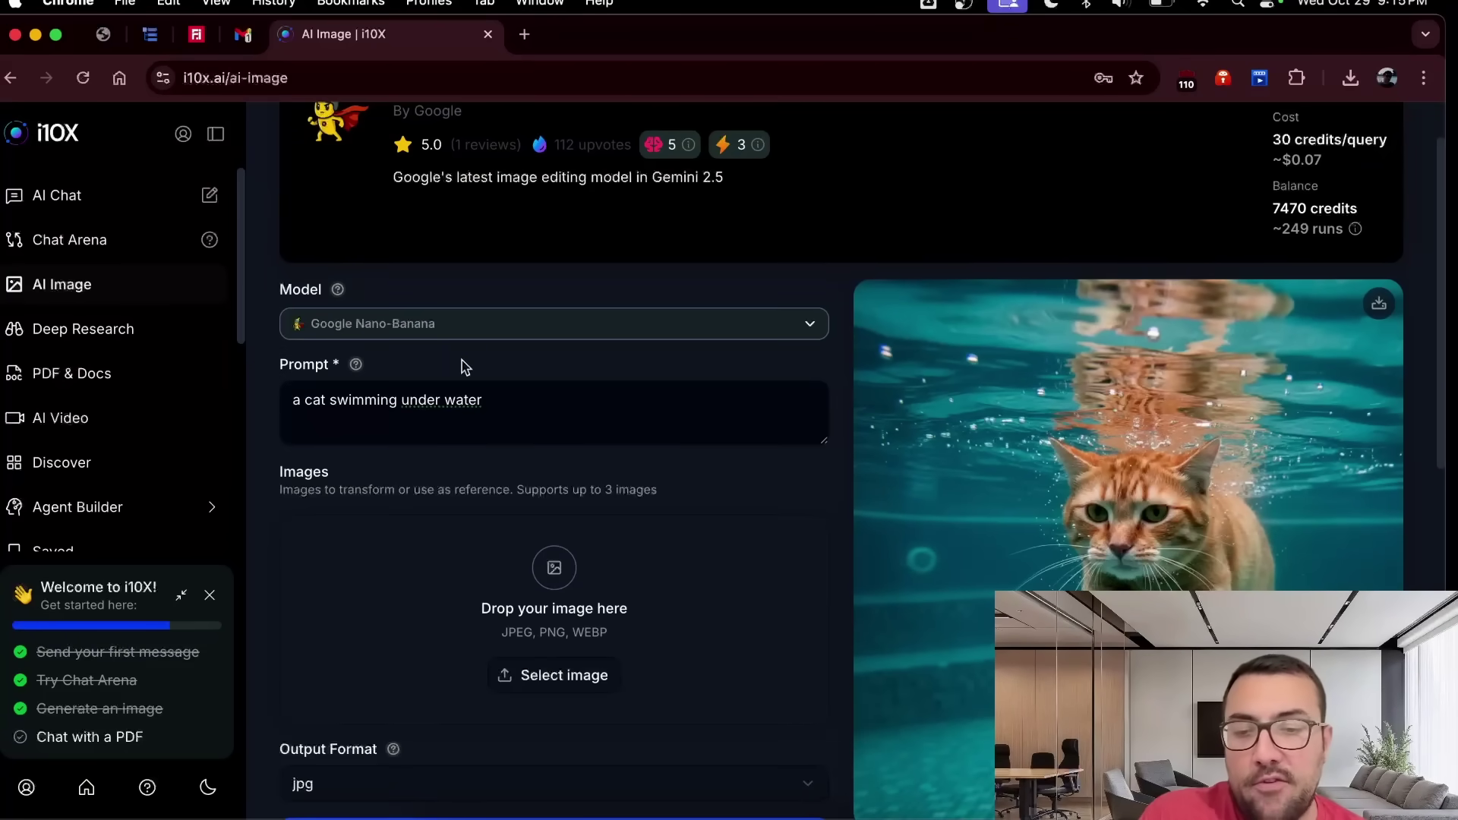
left_click(460, 331)
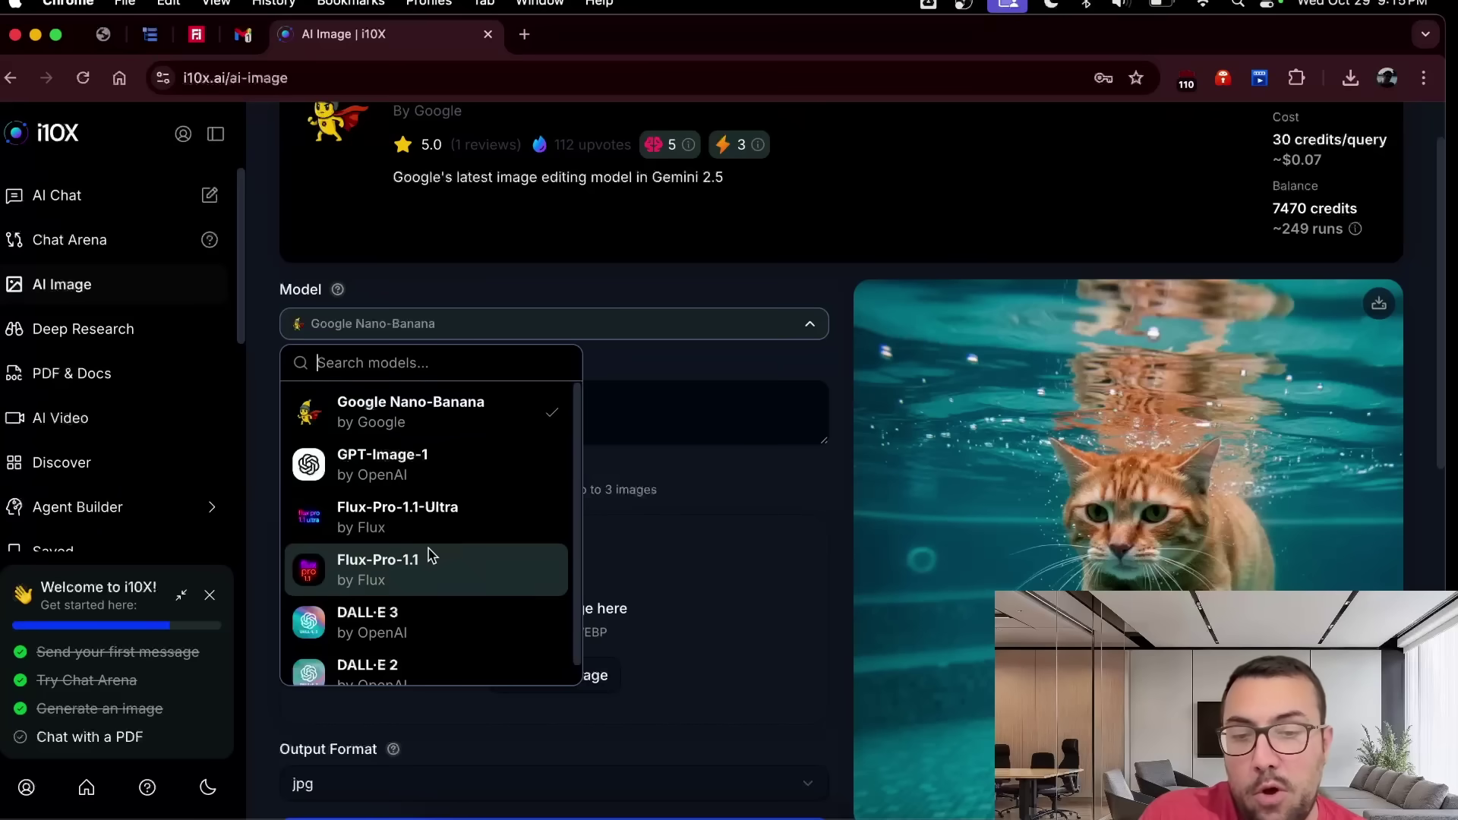
Regenerate the underwater cat image using the GPT-Image-1 model
left_click(431, 467)
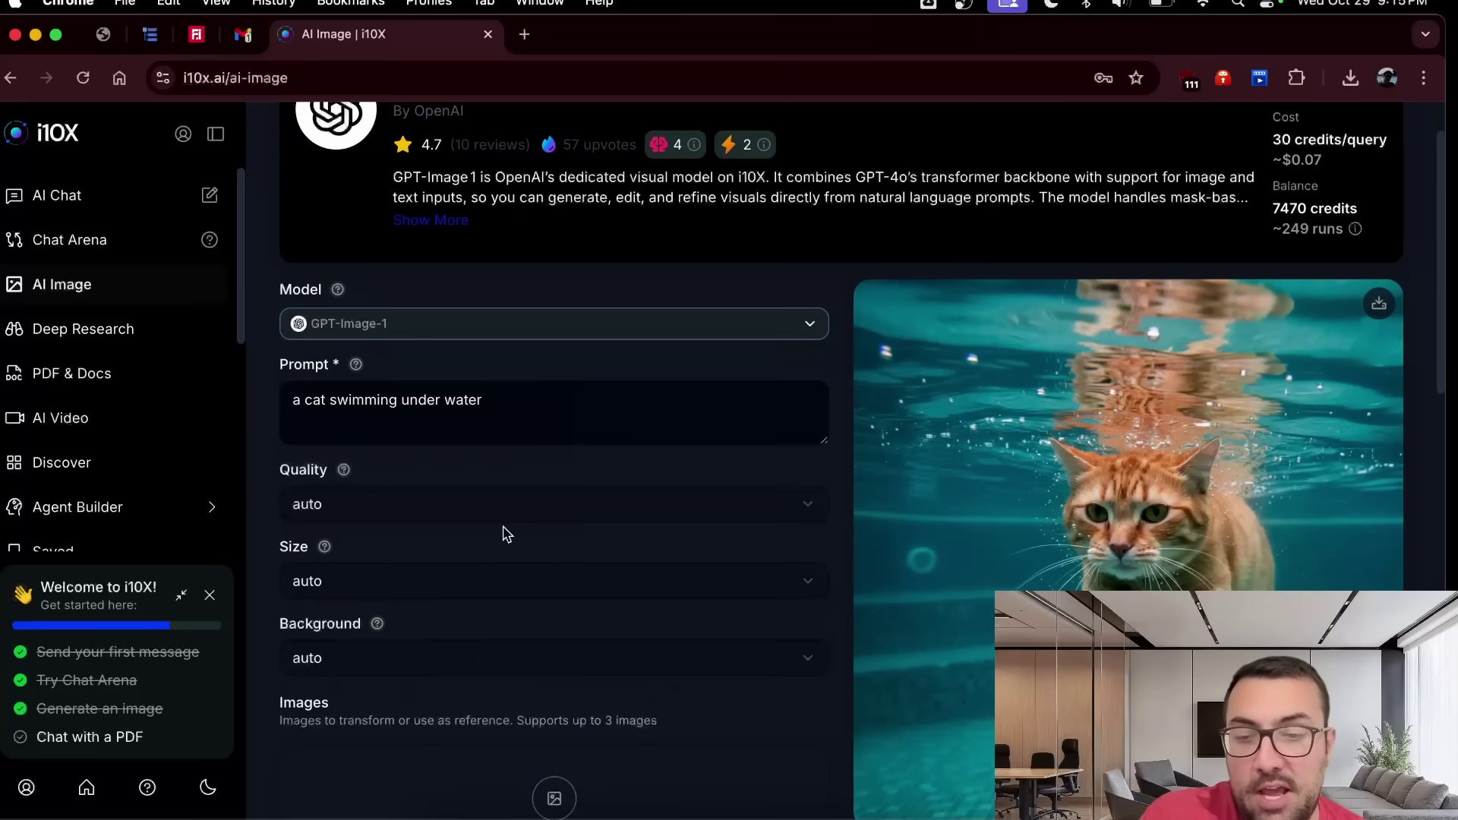
scroll(506, 532, "down", 1)
scroll(541, 648, "down", 6)
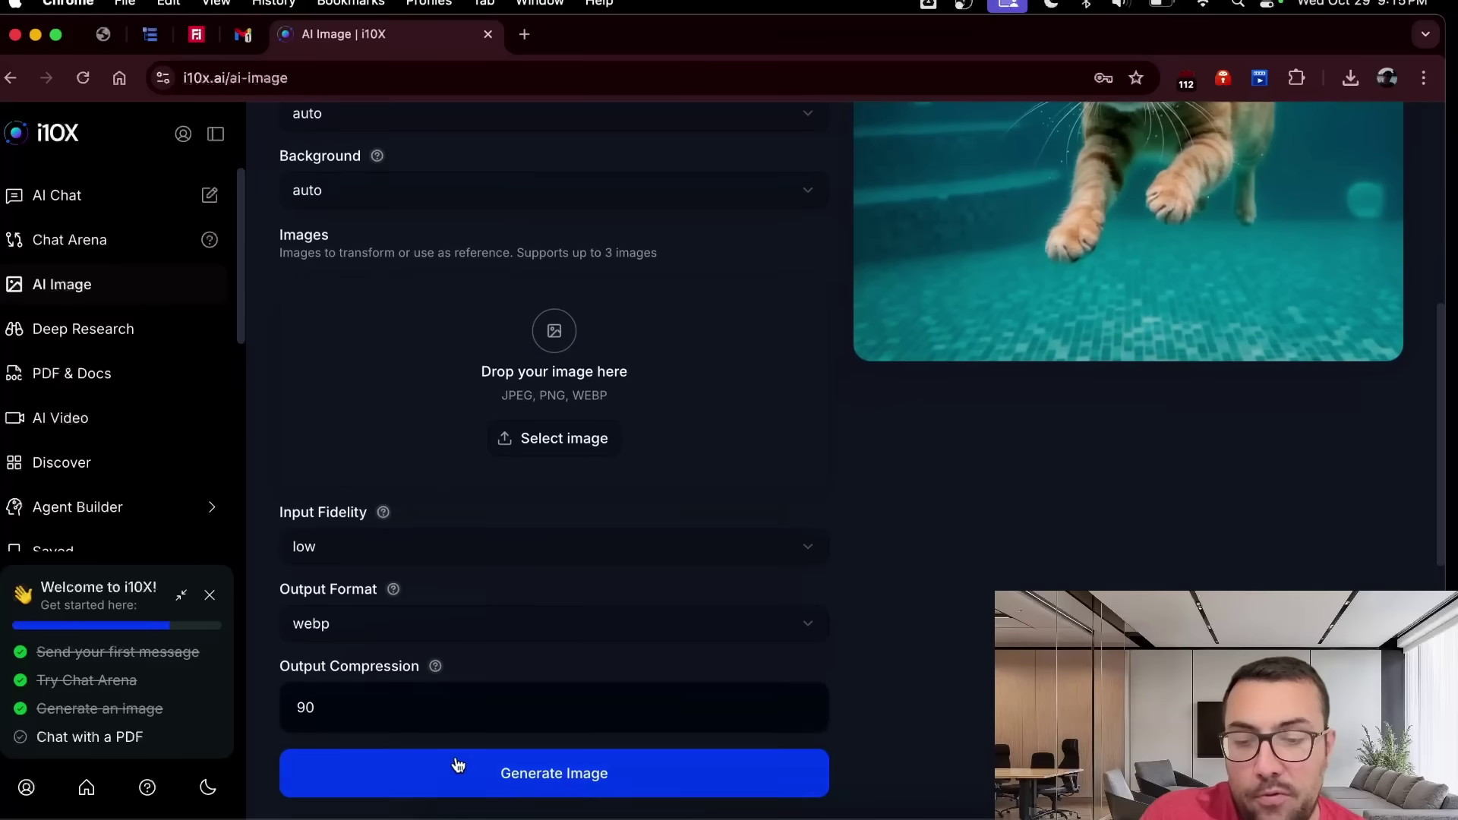
left_click(455, 767)
scroll(518, 485, "up", 5)
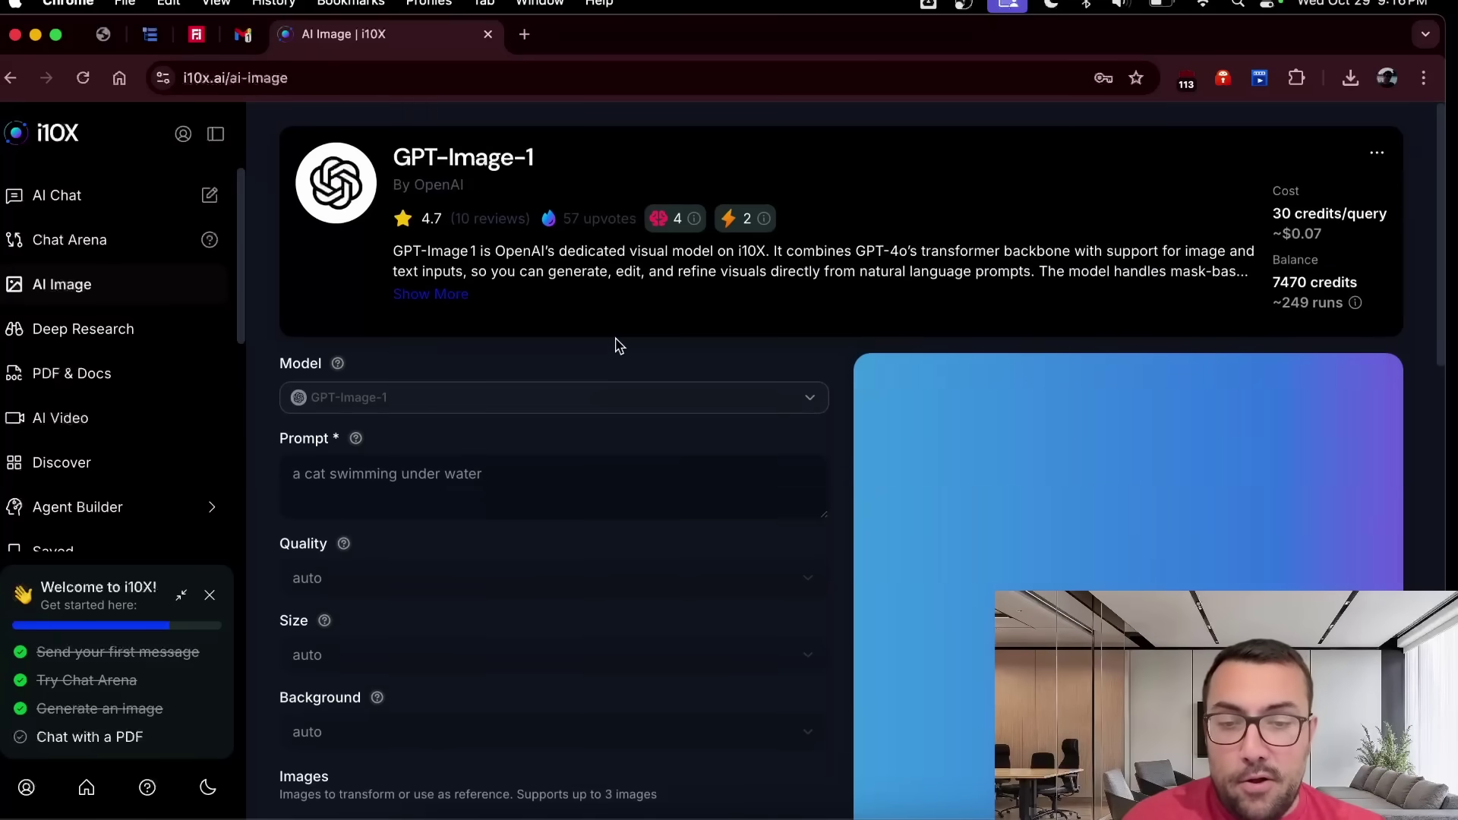
Check the image model list without changing it, then go to the Deep Research chat
mouse_move(761, 222)
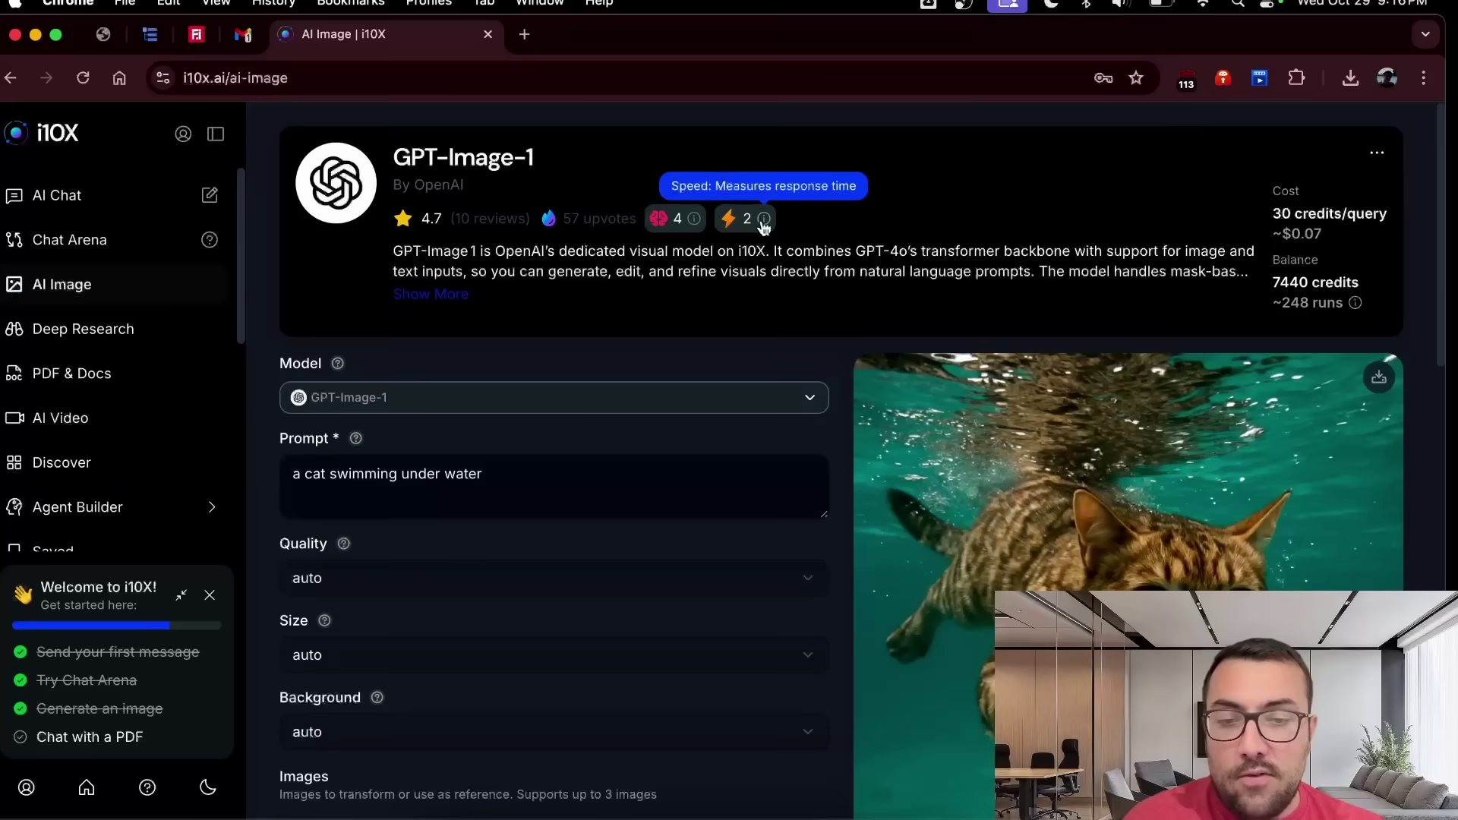
scroll(797, 375, "down", 2)
scroll(1057, 499, "down", 3)
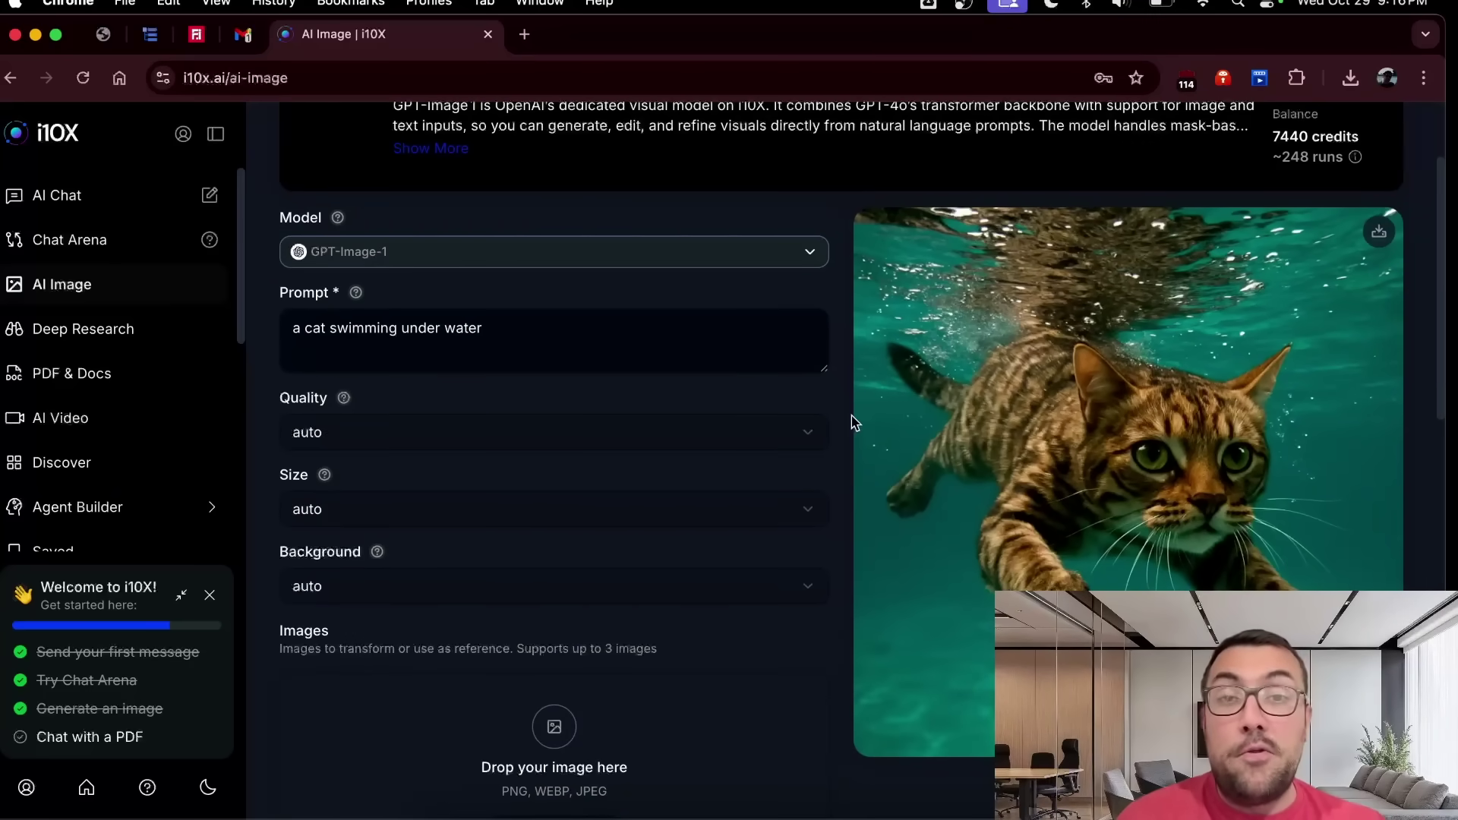
left_click(420, 255)
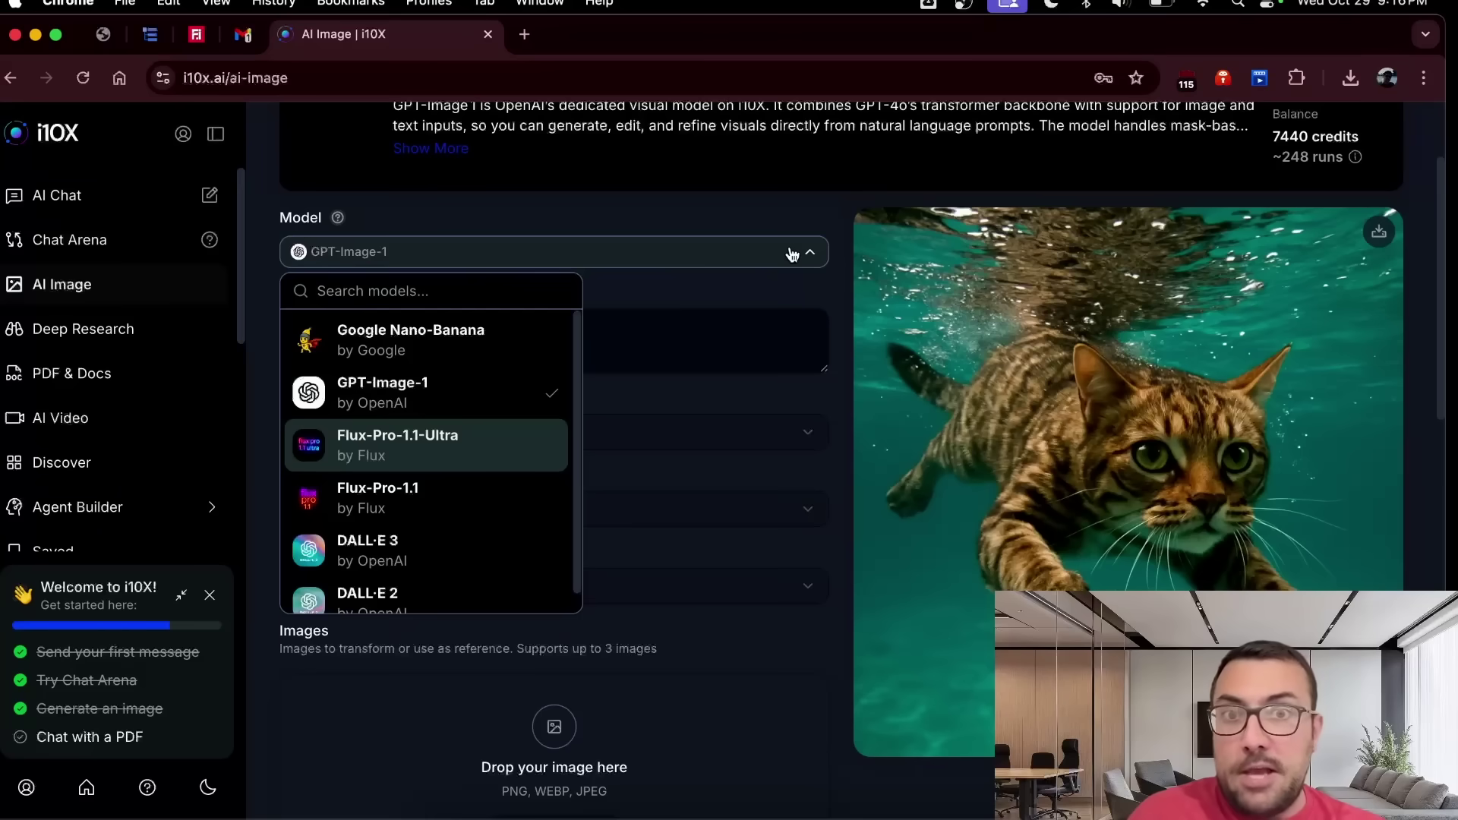
left_click(792, 221)
scroll(792, 220, "up", 3)
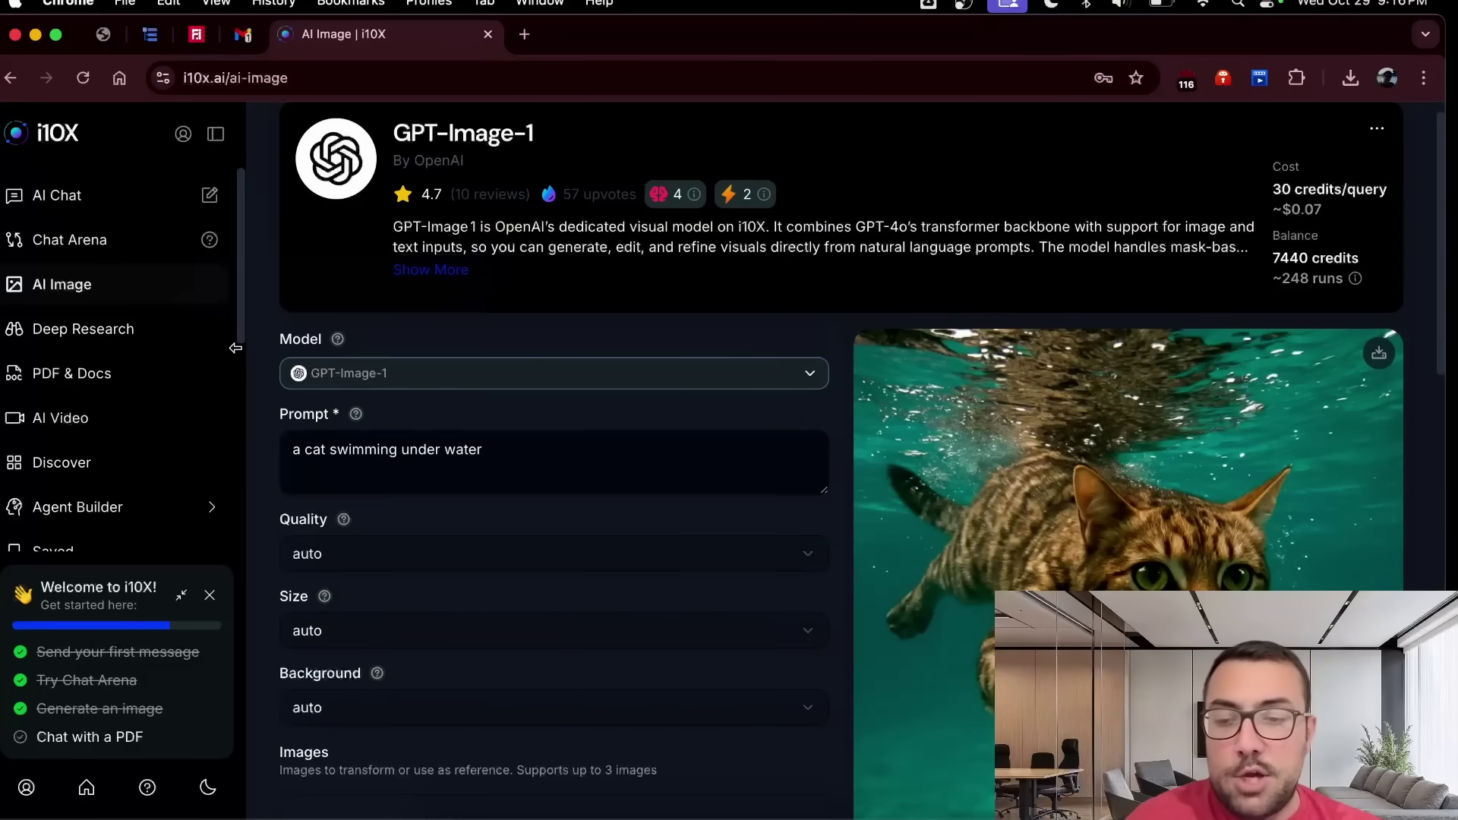
left_click(142, 334)
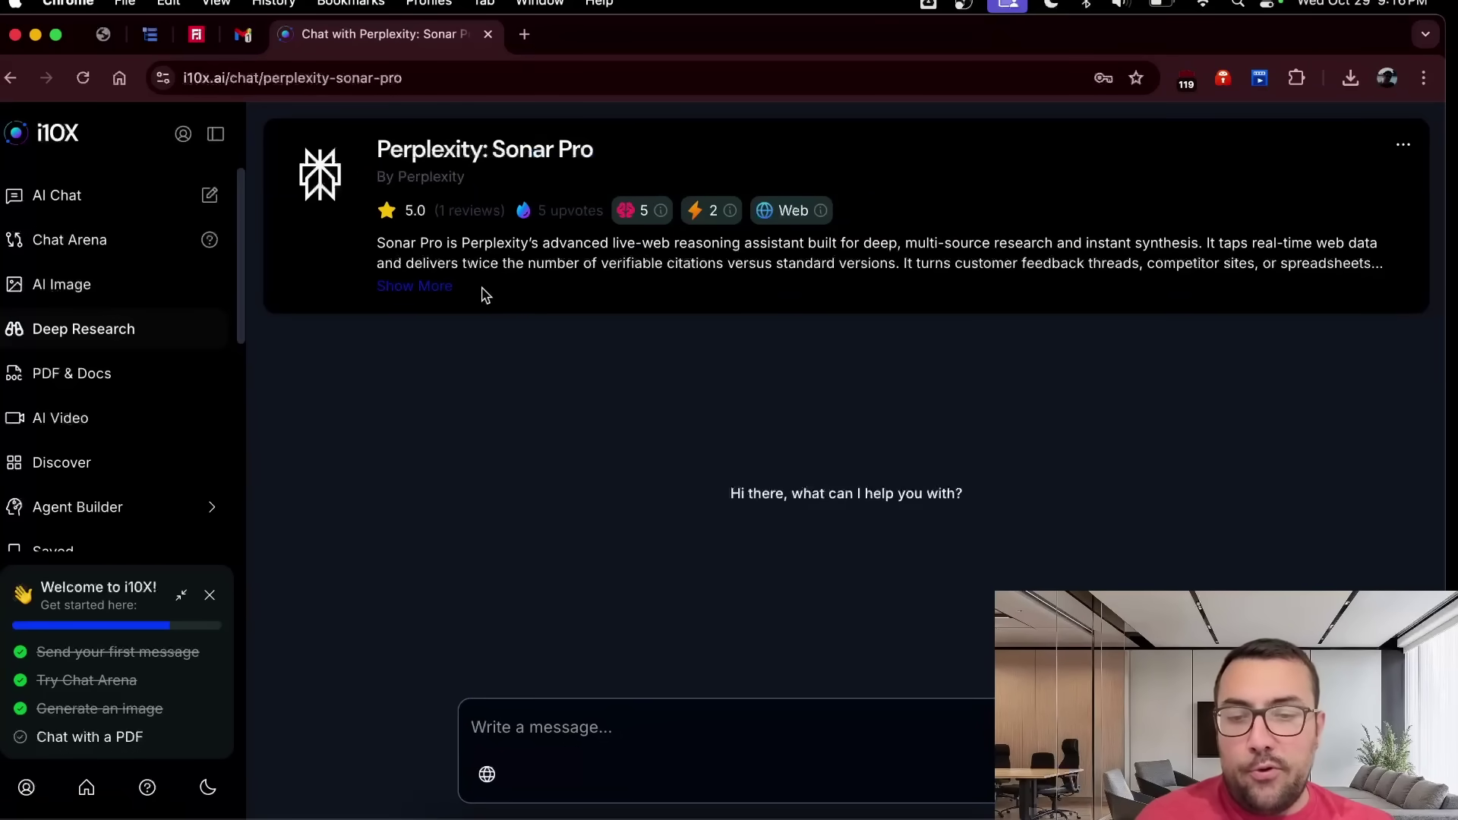
Expand the Sonar Pro description and send the web3 domains investment question
left_click(439, 287)
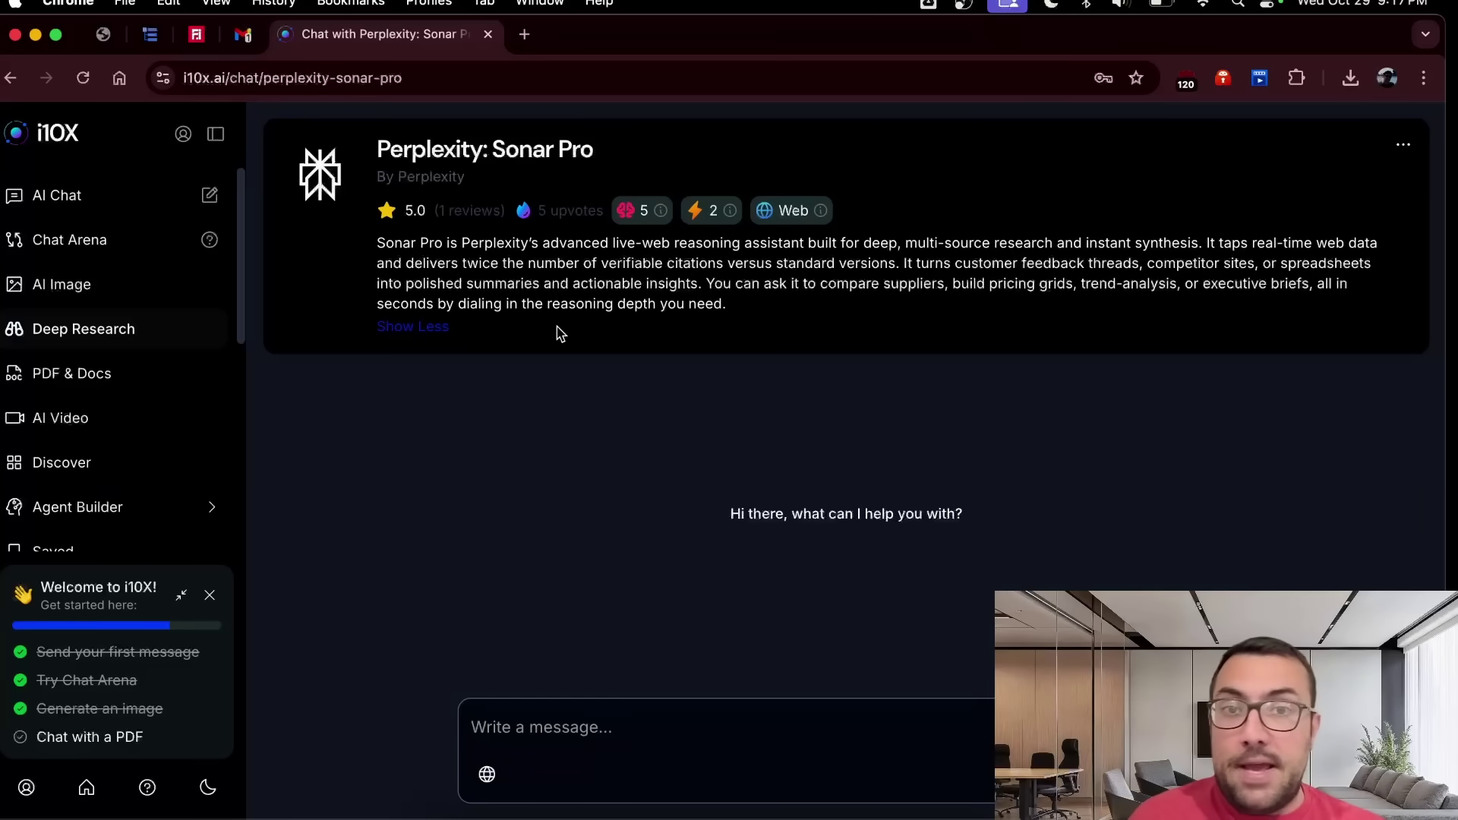
key("super+v")
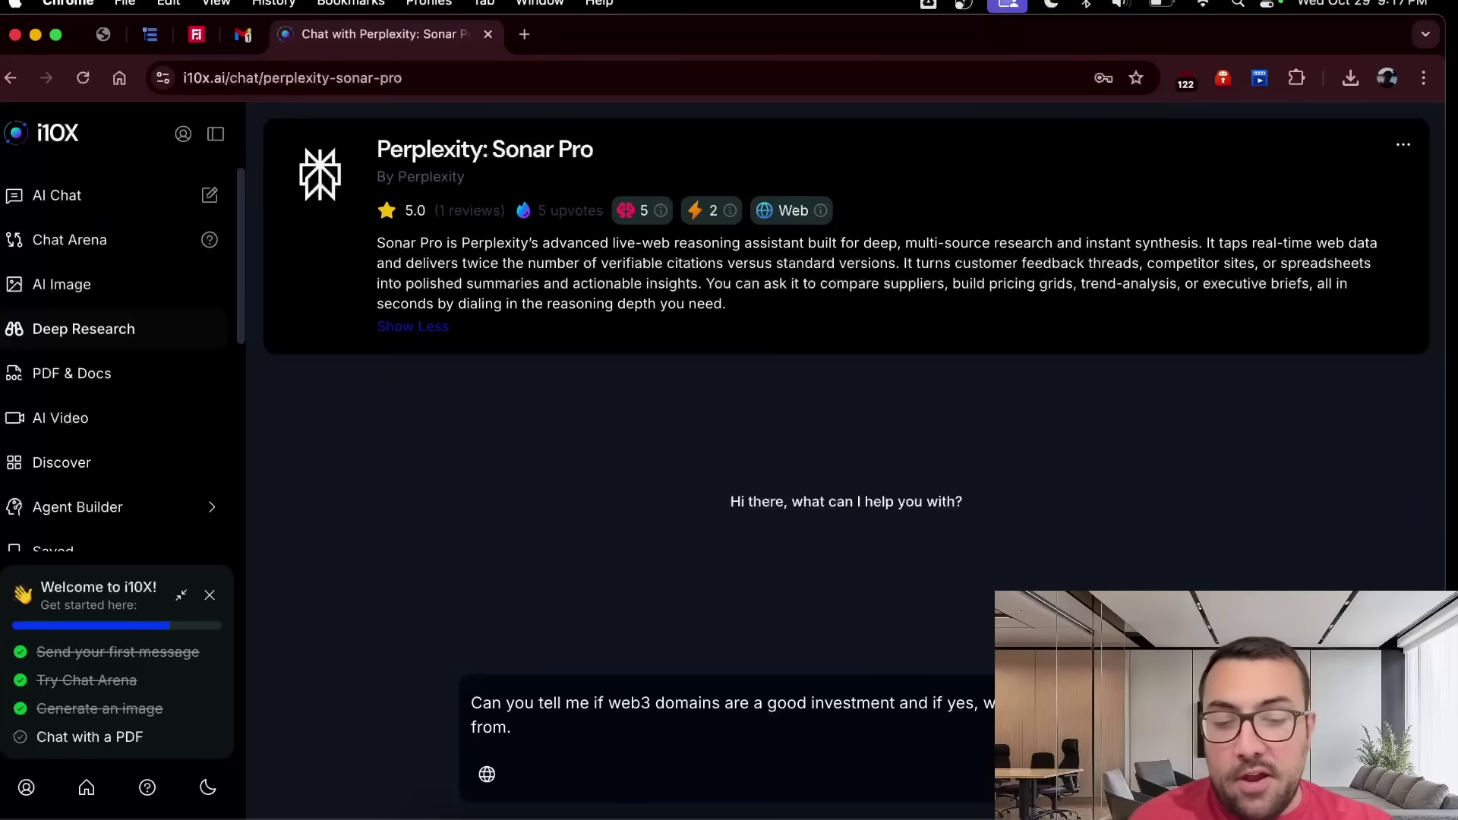
key("Return")
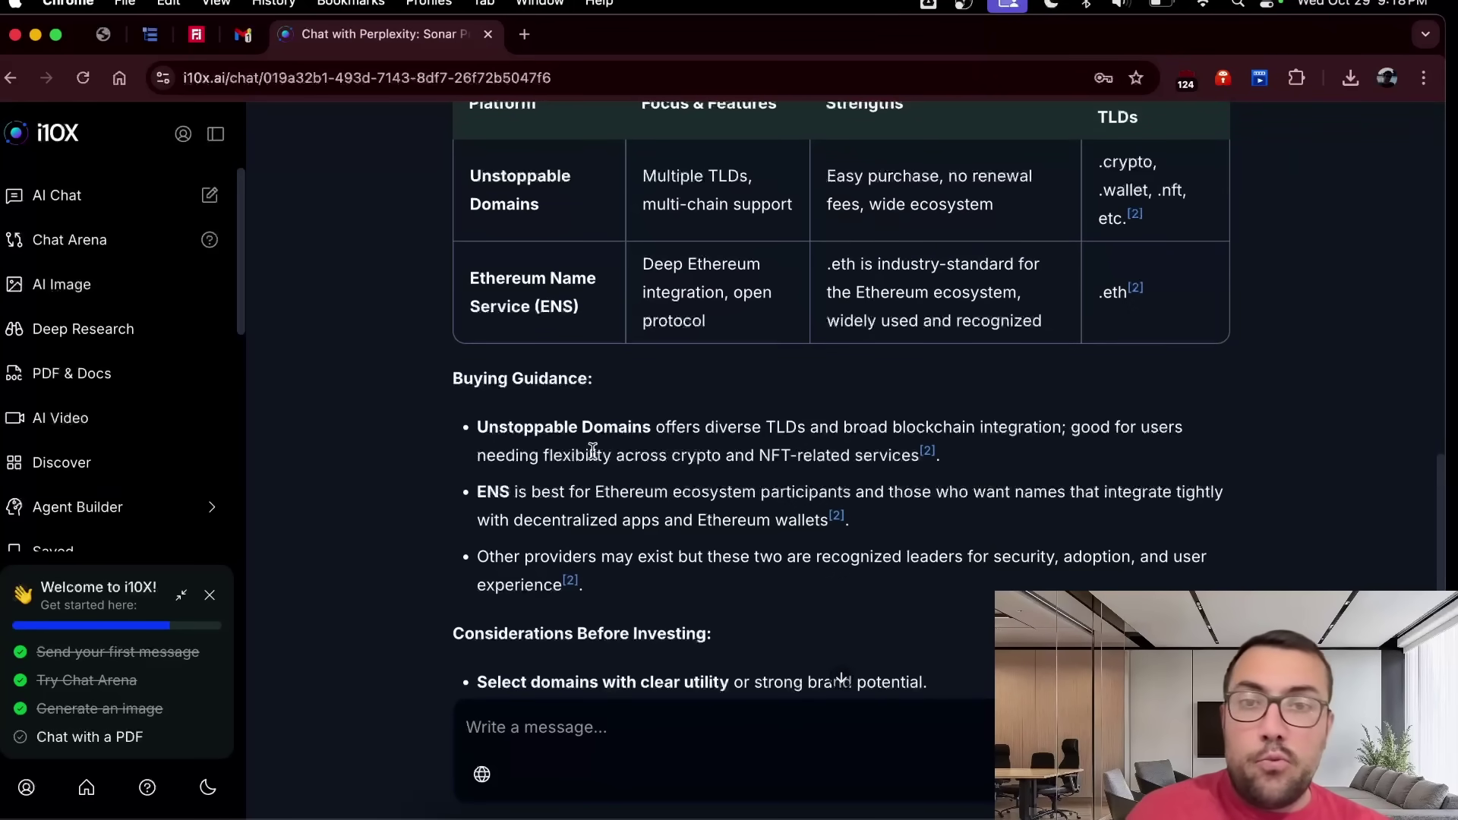
Scroll through Sonar Pro's web3 domains answer, briefly selecting part of its table
scroll(593, 451, "down", 3)
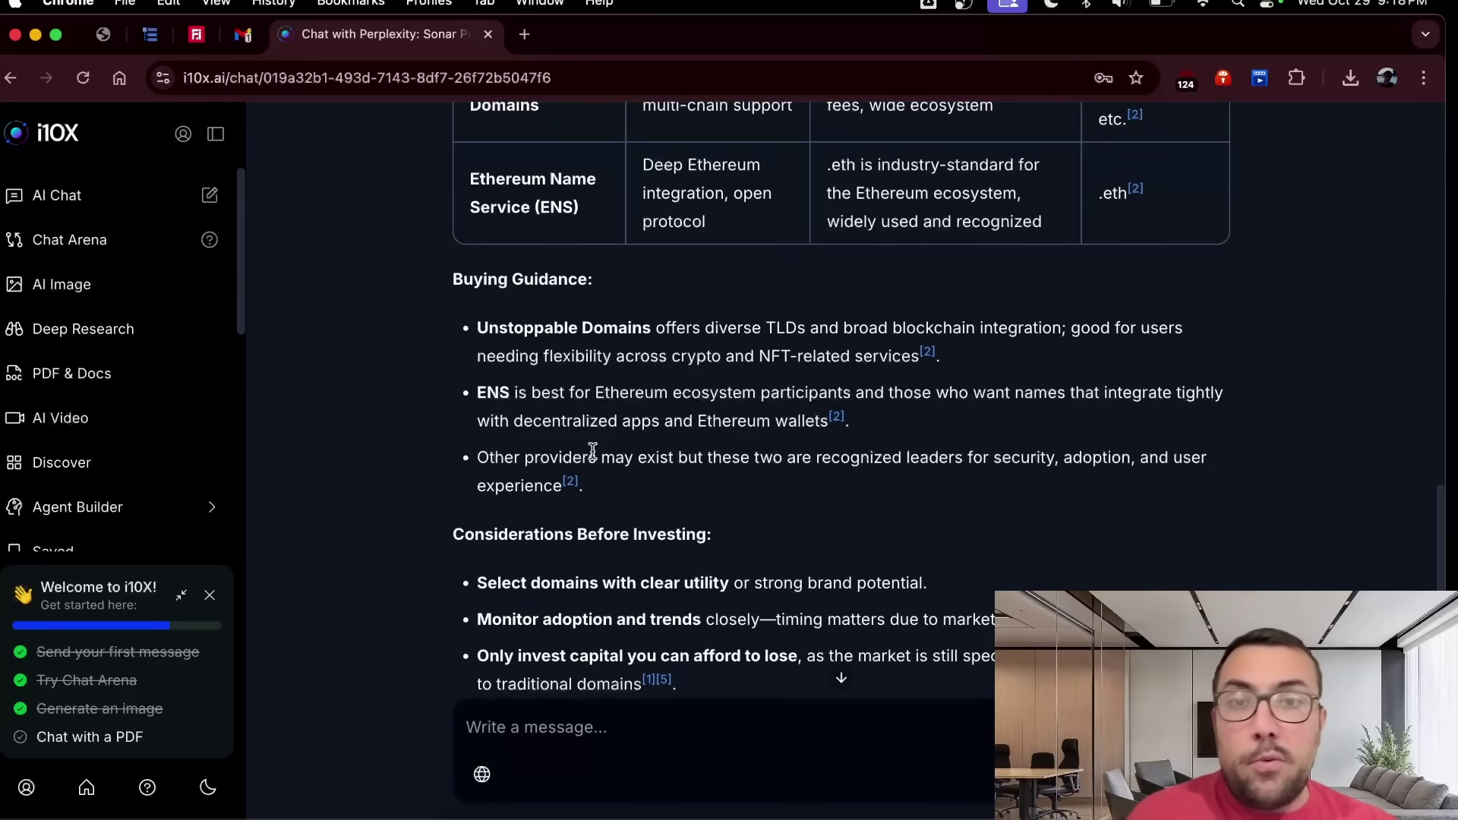
scroll(593, 451, "up", 5)
left_click_drag(486, 221, 607, 376)
left_click(607, 376)
scroll(607, 377, "down", 10)
scroll(607, 377, "down", 5)
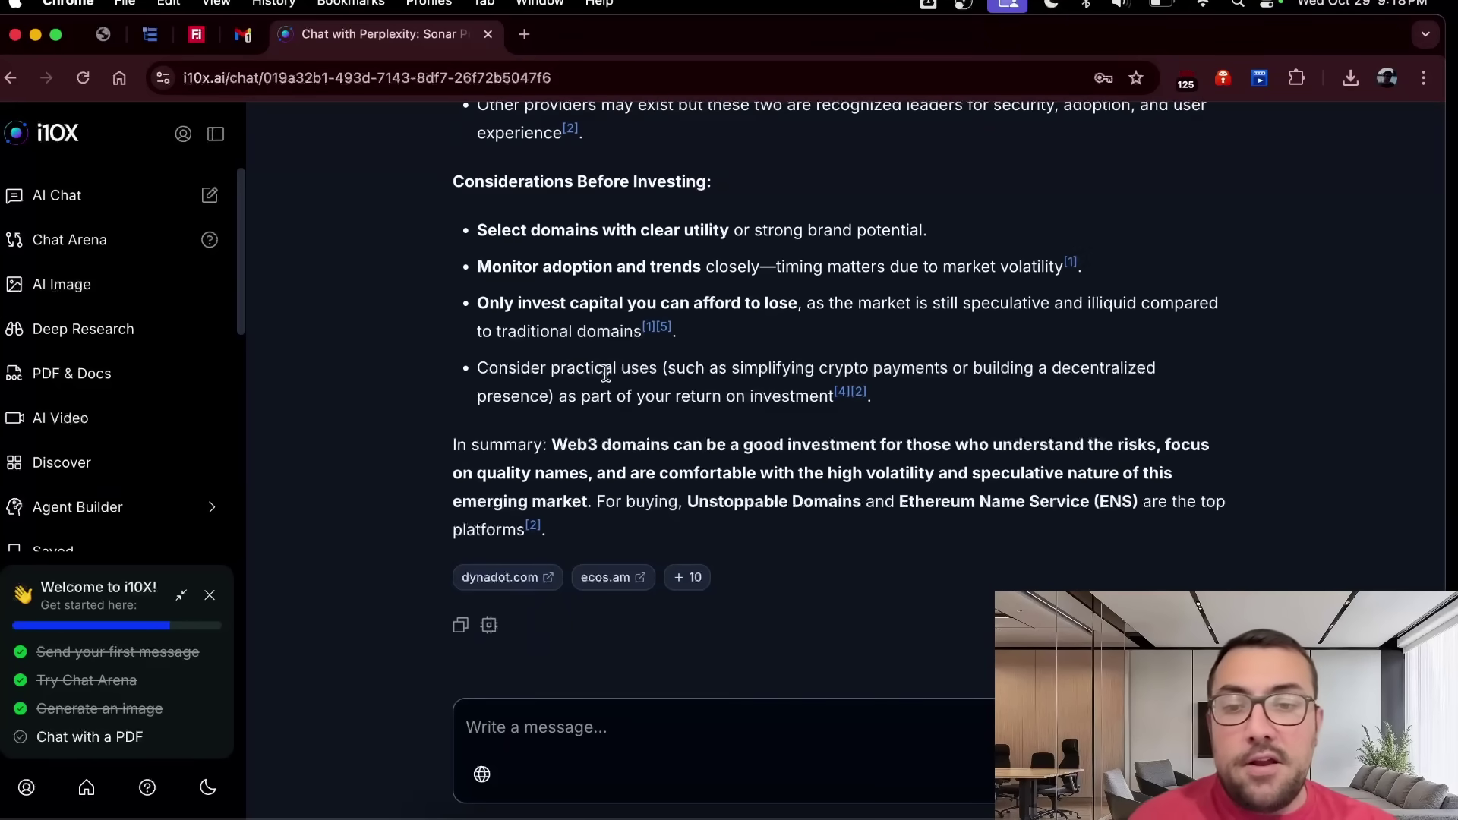
scroll(606, 374, "up", 15)
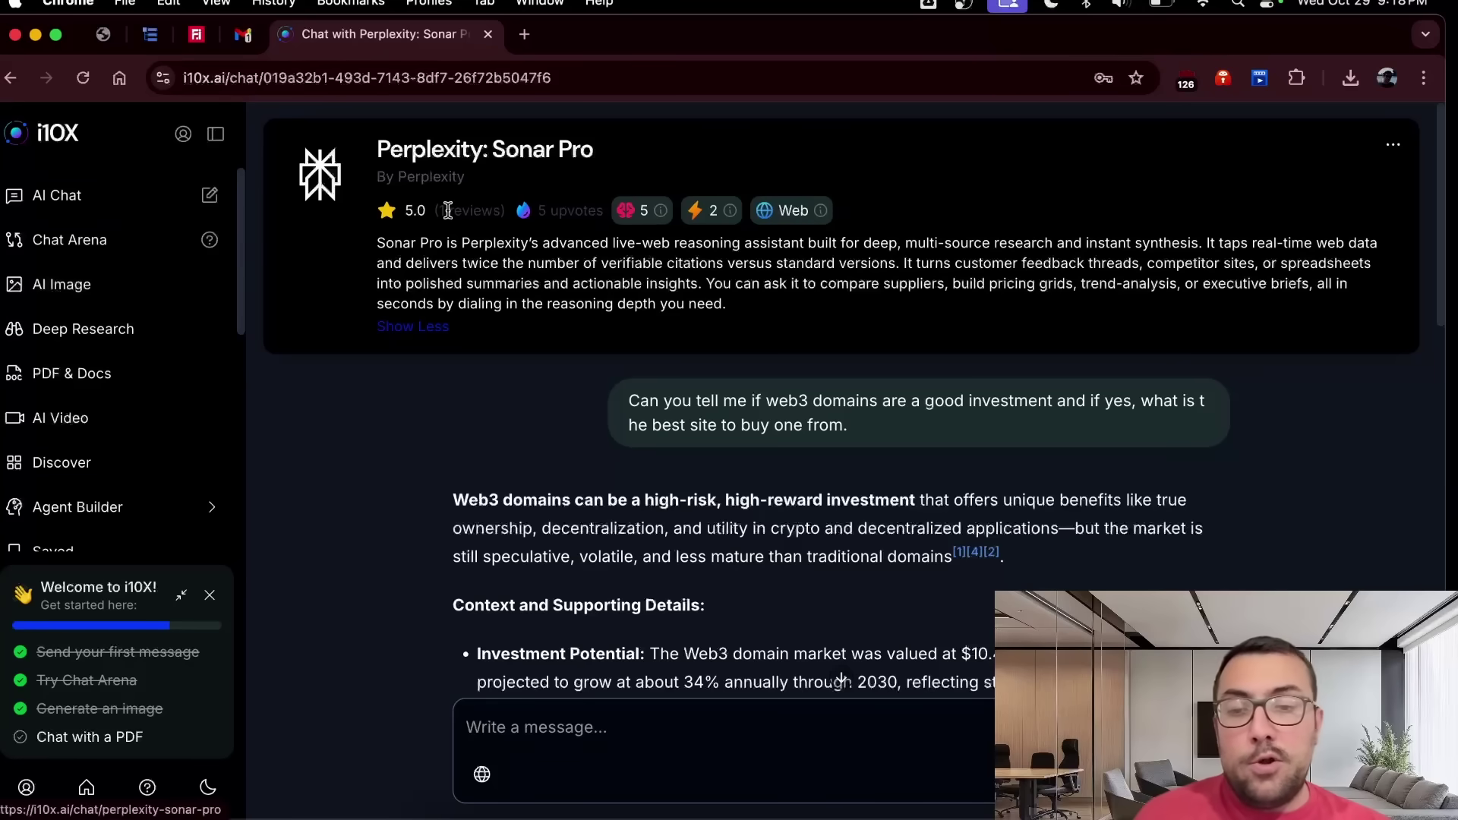
Upload the sample PDF to ChatPDF on the PDF & Docs page and review its summary
left_click(174, 391)
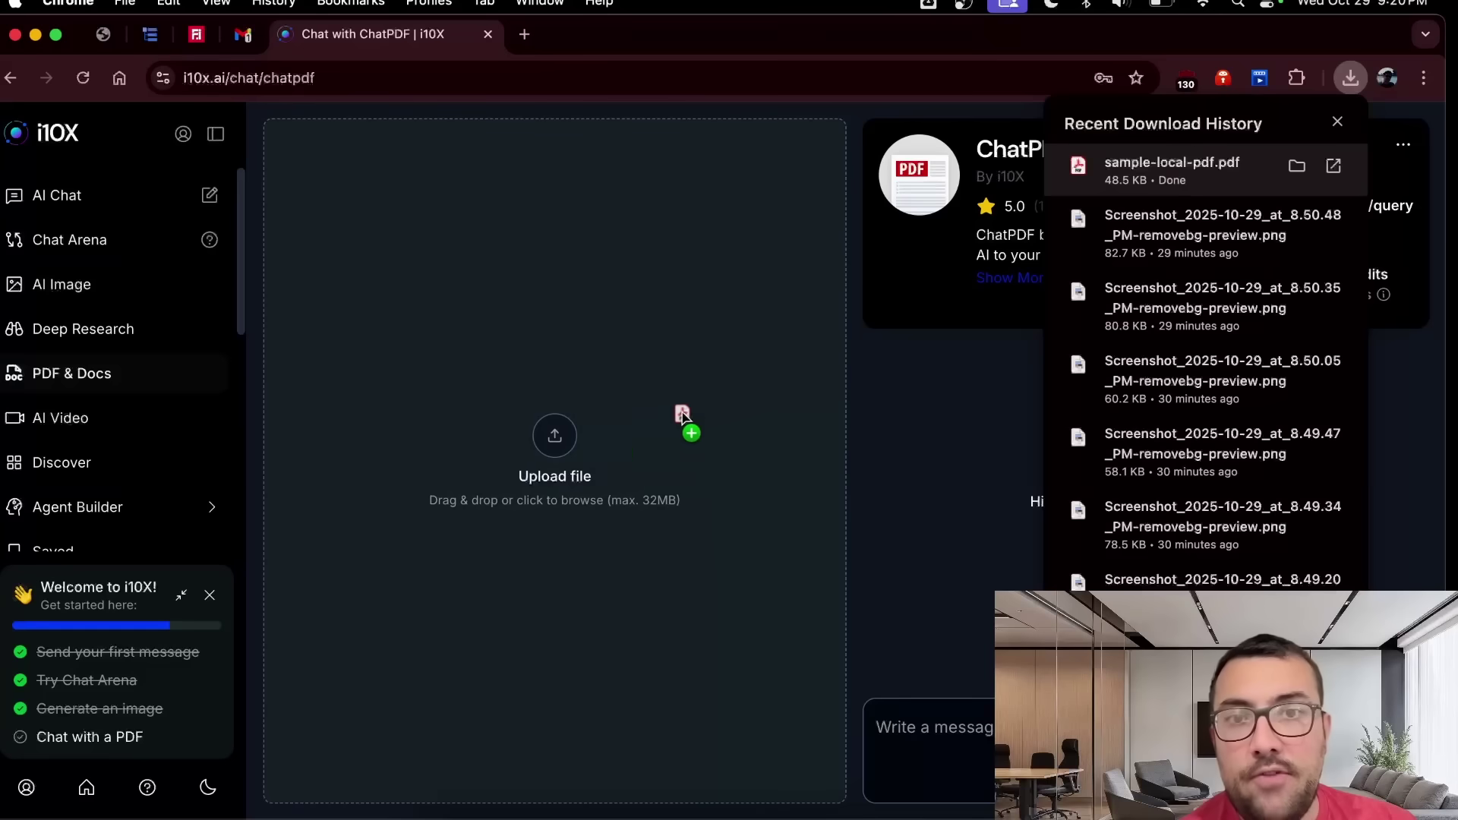
left_click_drag(682, 416, 619, 441)
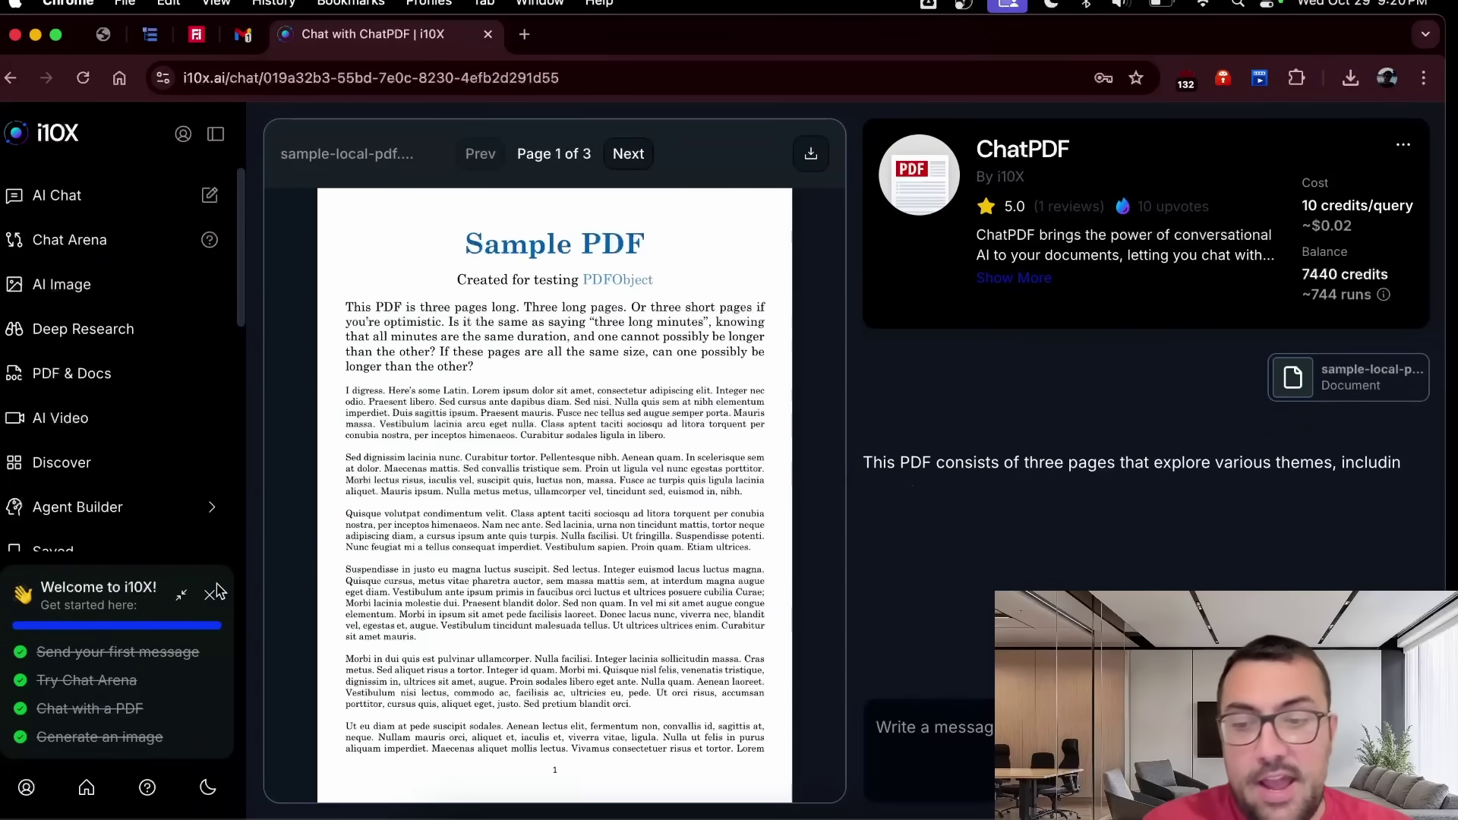
left_click(210, 593)
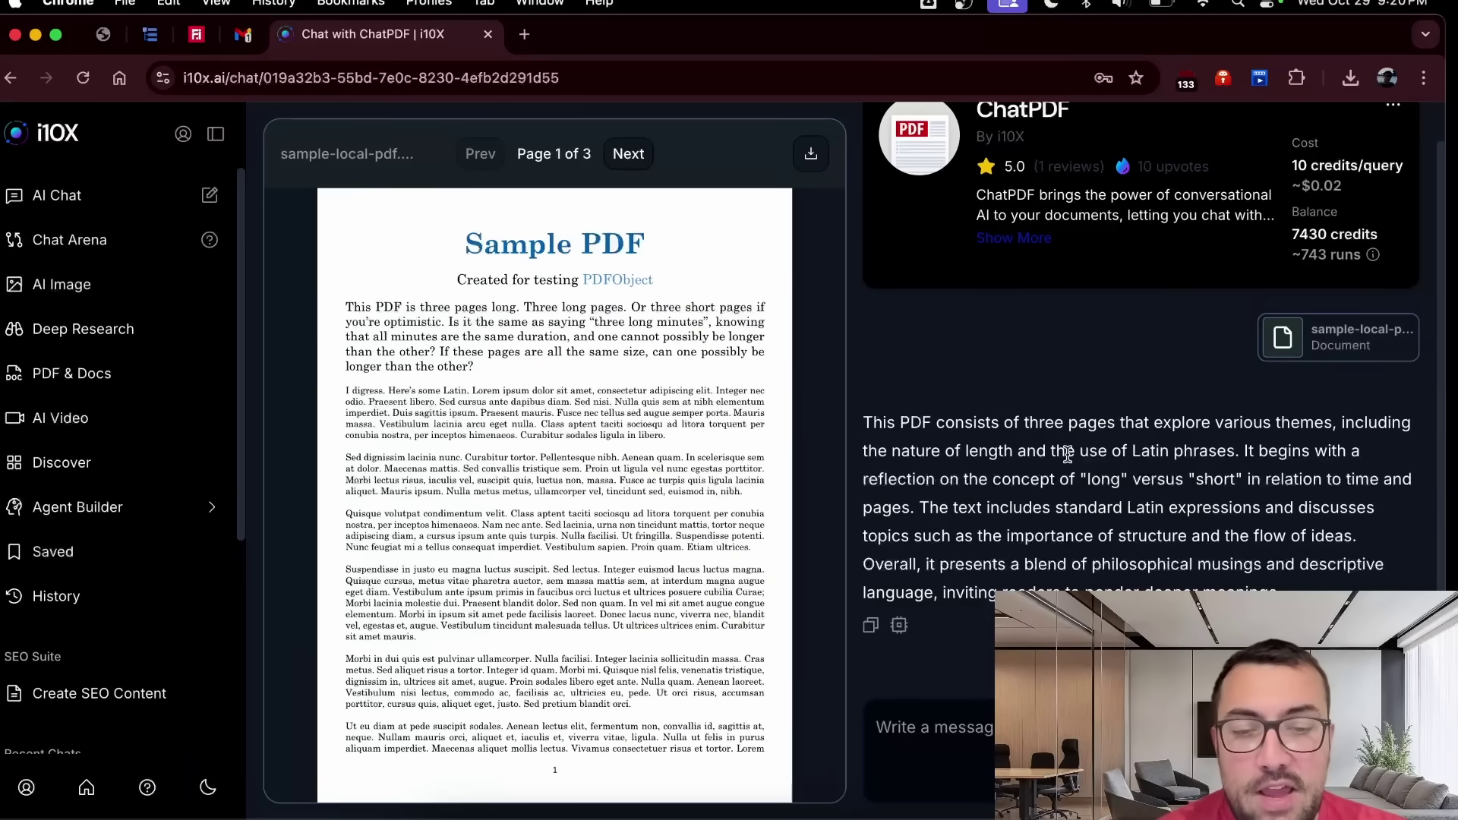
left_click_drag(1004, 422, 1274, 445)
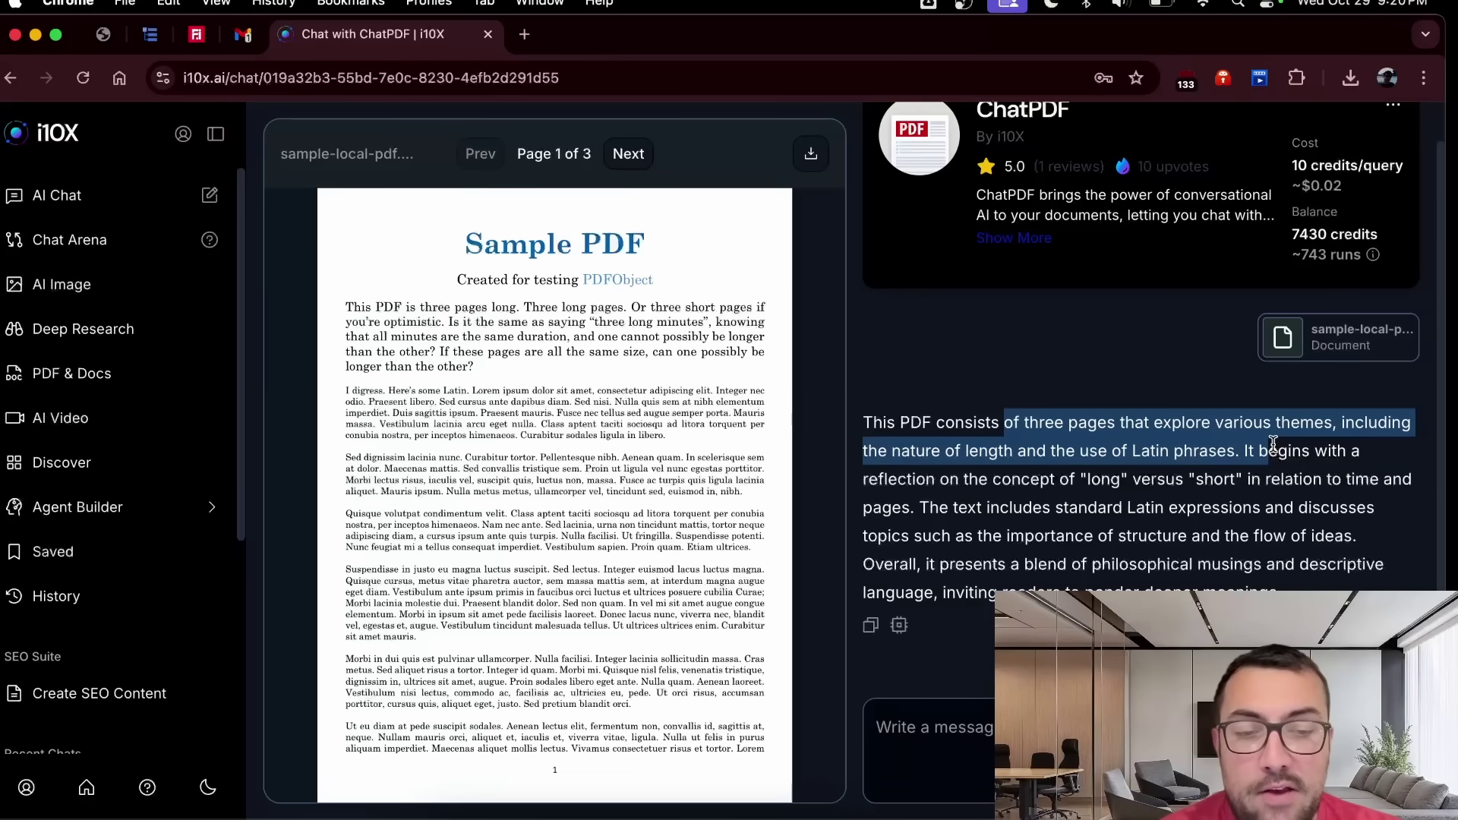
left_click(1257, 460)
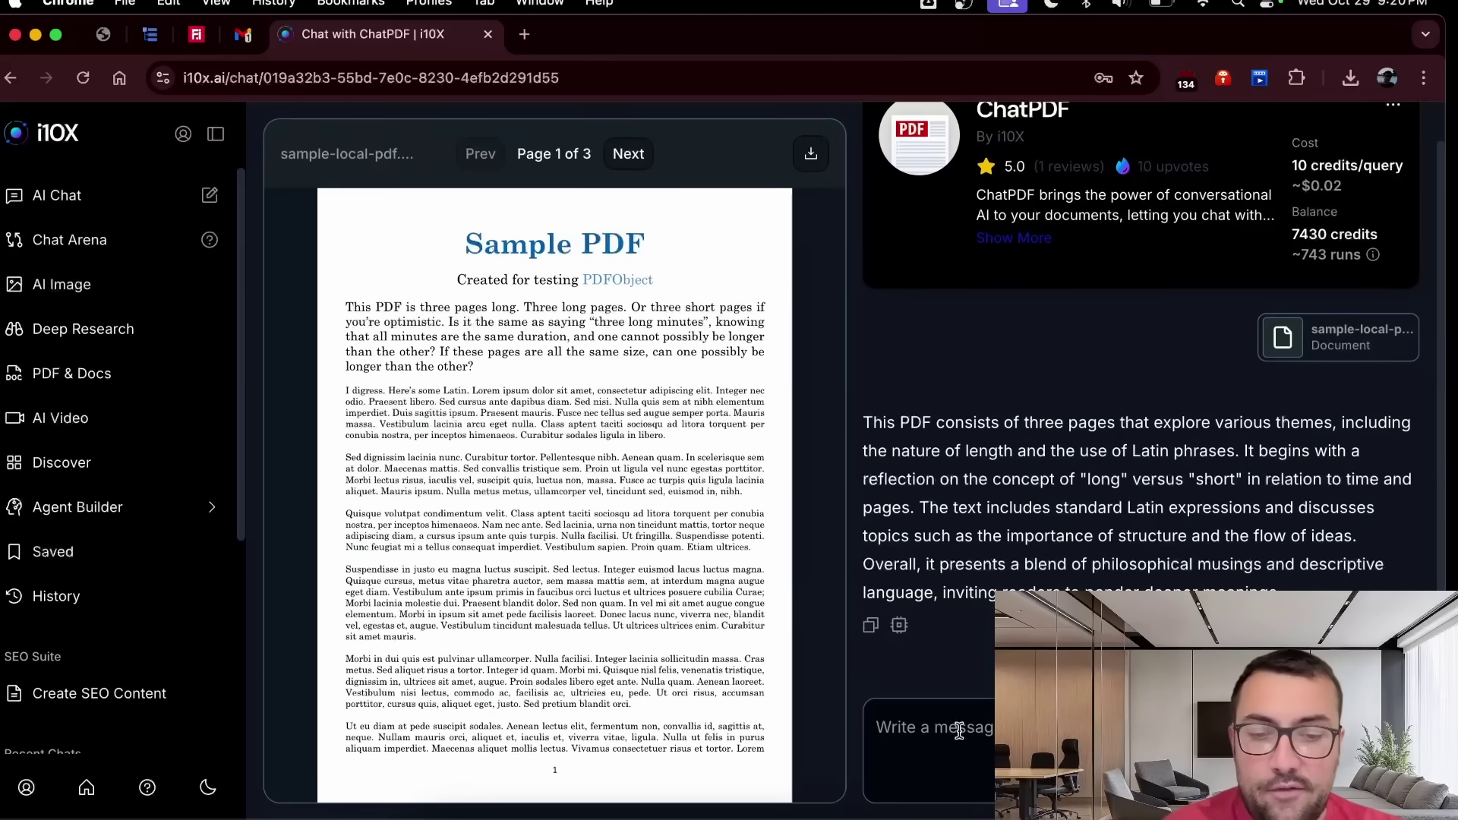
Ask ChatPDF 'can you summarize it with 4 bullet points'
left_click(959, 730)
type("can you summarize it with 4 bullet points")
key("Return")
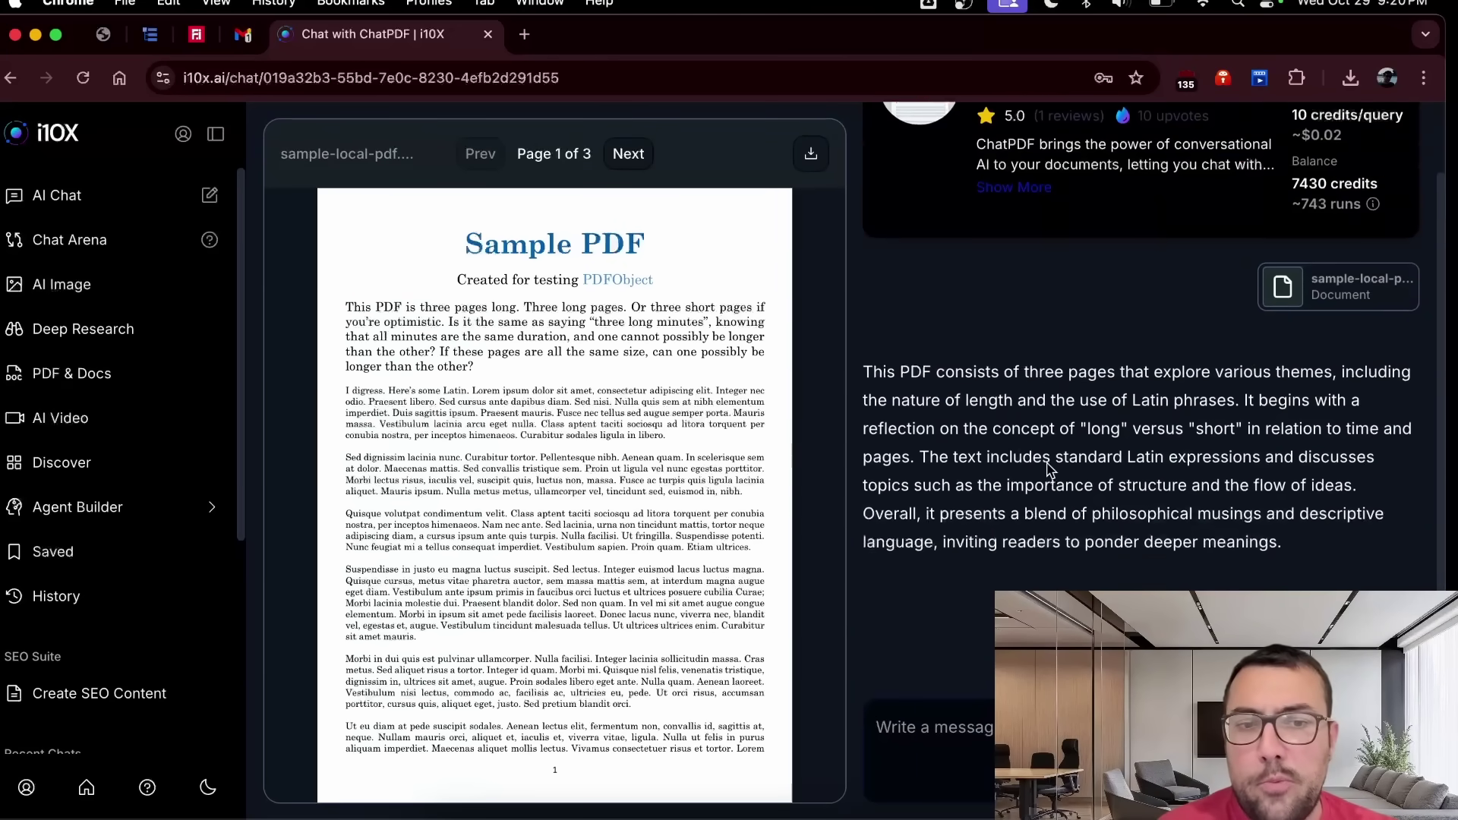
scroll(1048, 469, "up", 2)
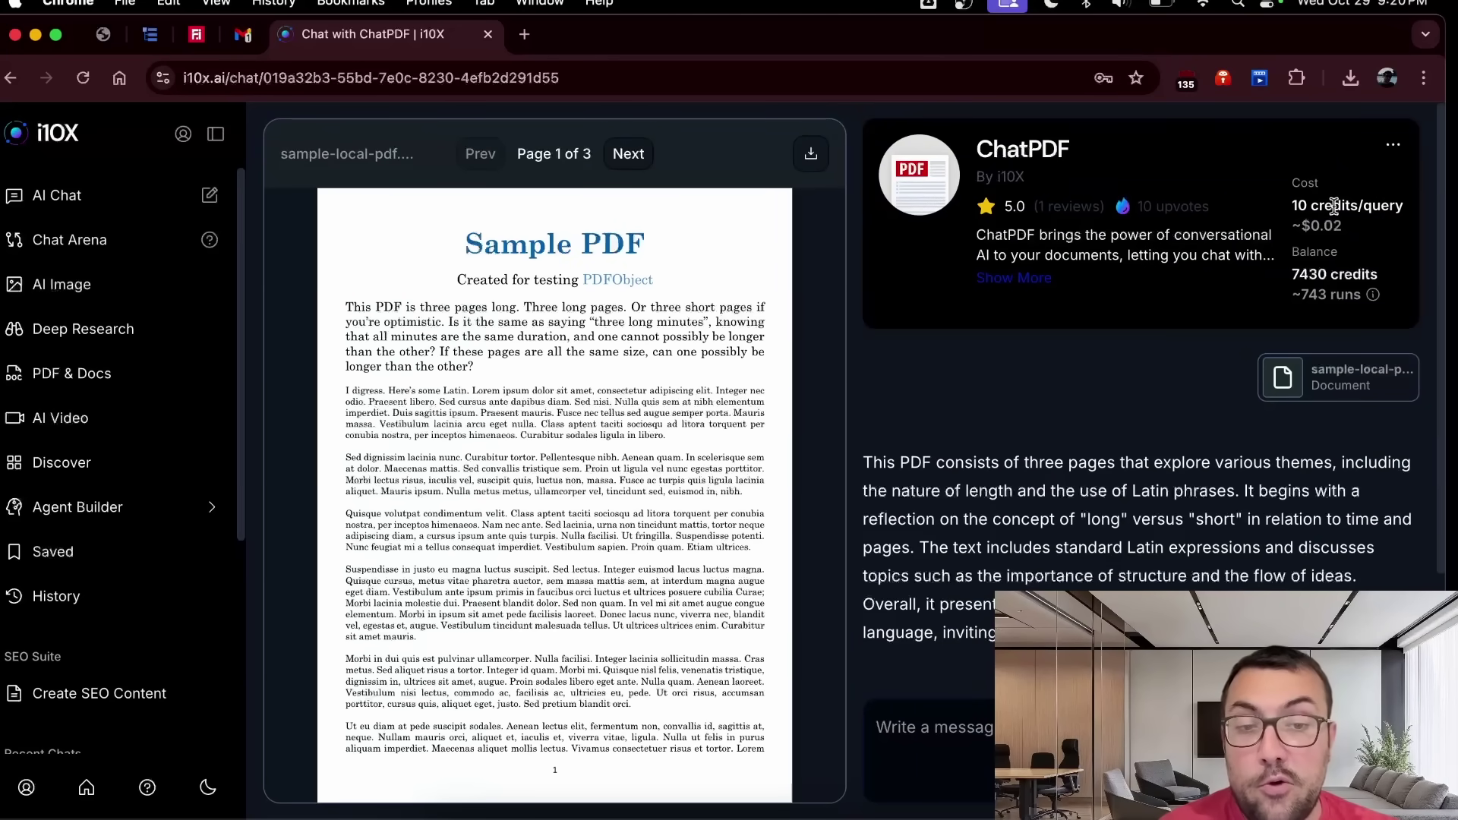
Browse the subscription plans on the Pricing page, then return to the PDF chat tab
left_click(1322, 249)
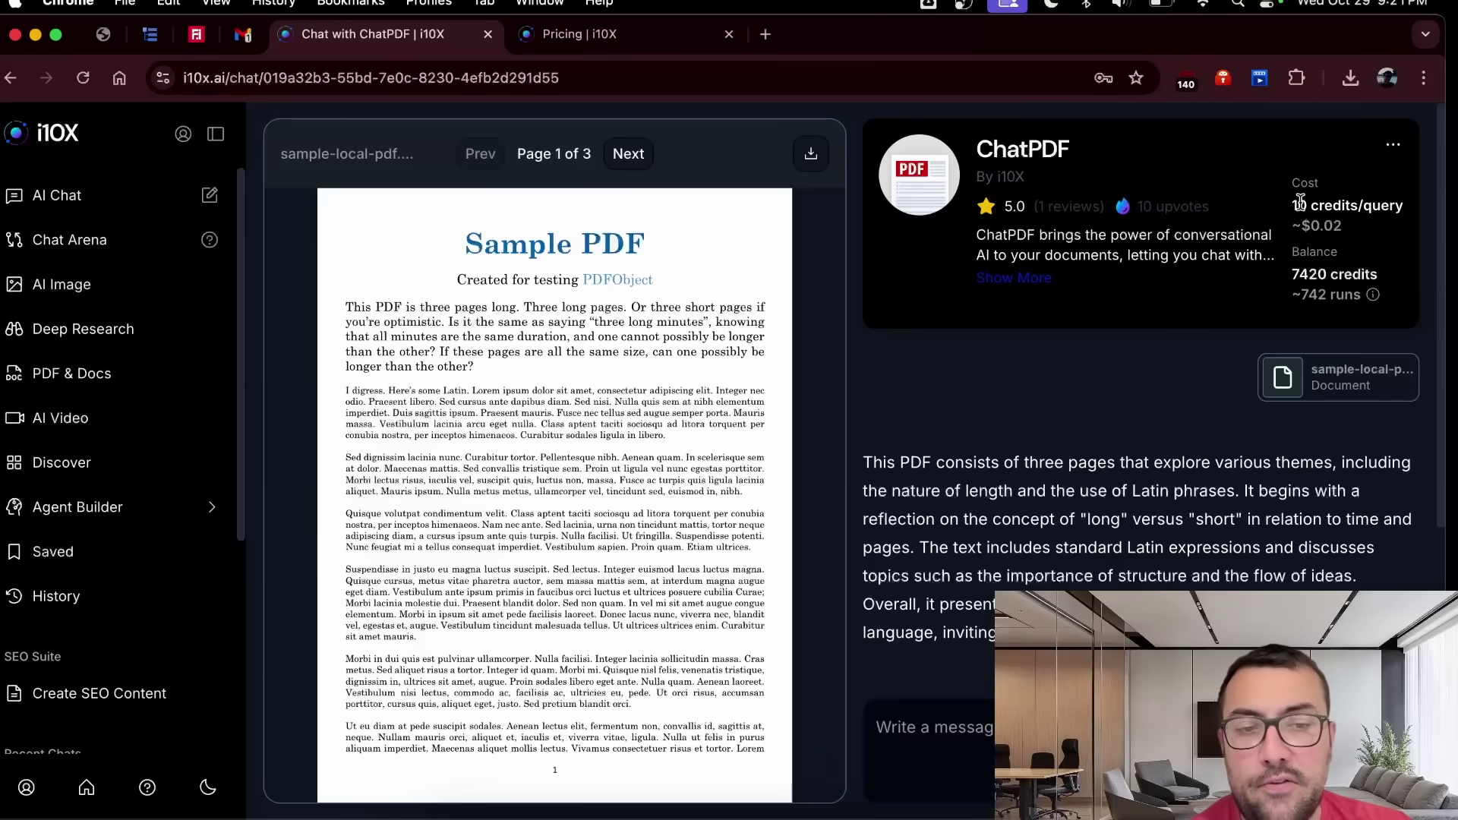
left_click(642, 42)
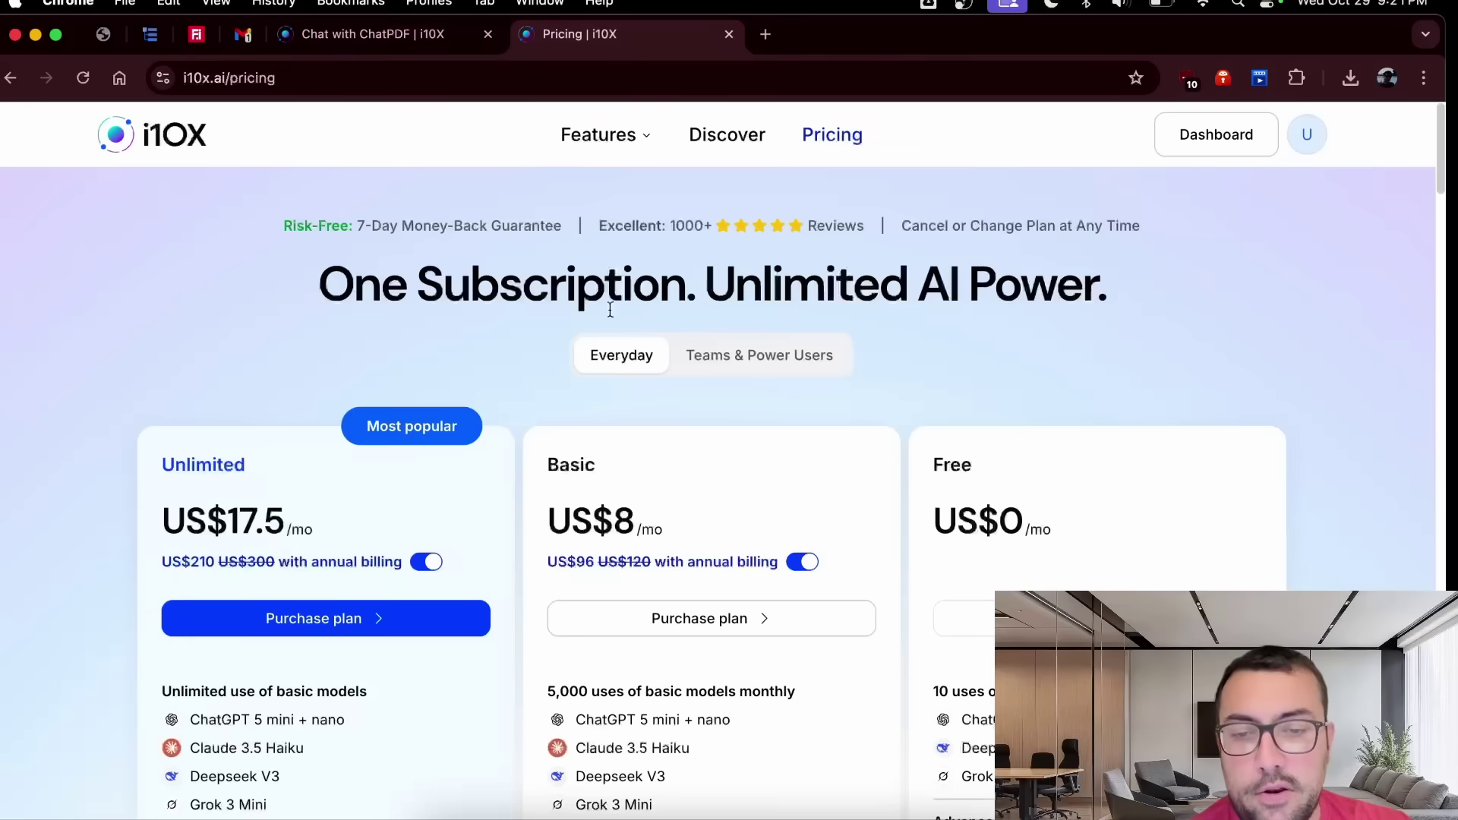
scroll(600, 353, "down", 8)
scroll(599, 354, "down", 3)
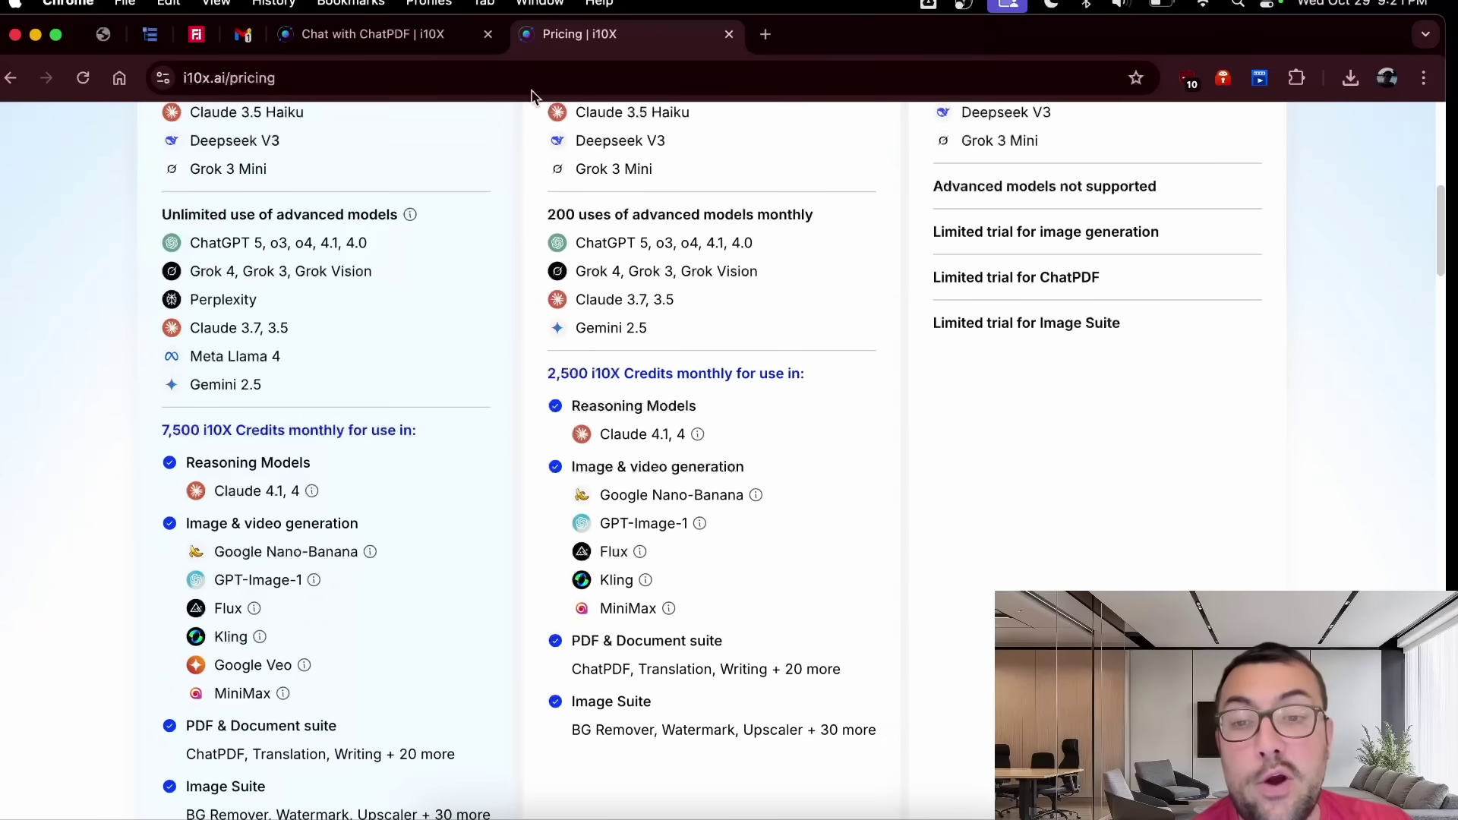
key("ctrl+shift+Tab")
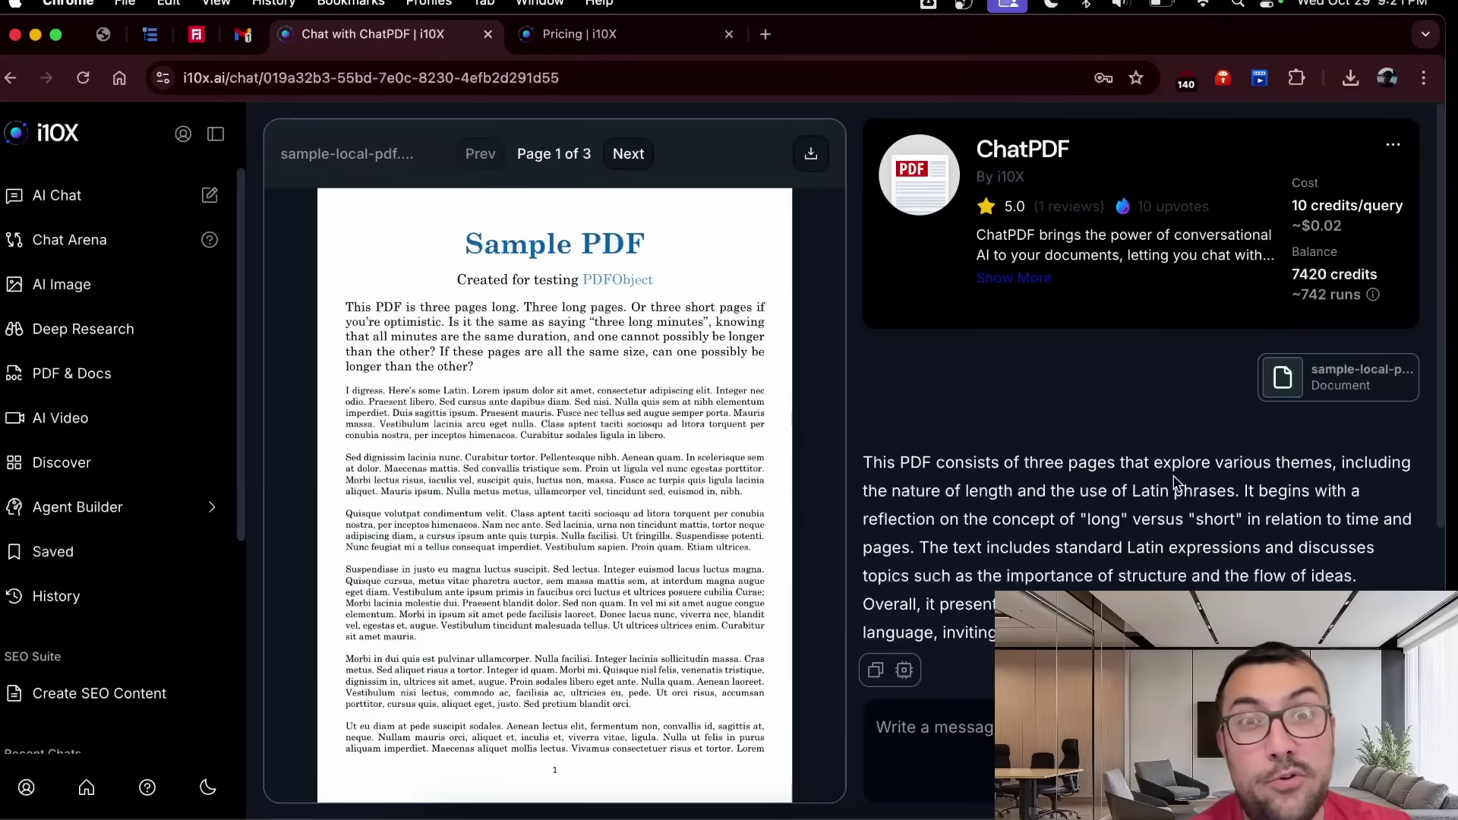
After a brief detour to AI Image, copy ChatPDF's four-bullet PDF summary
scroll(1175, 482, "down", 6)
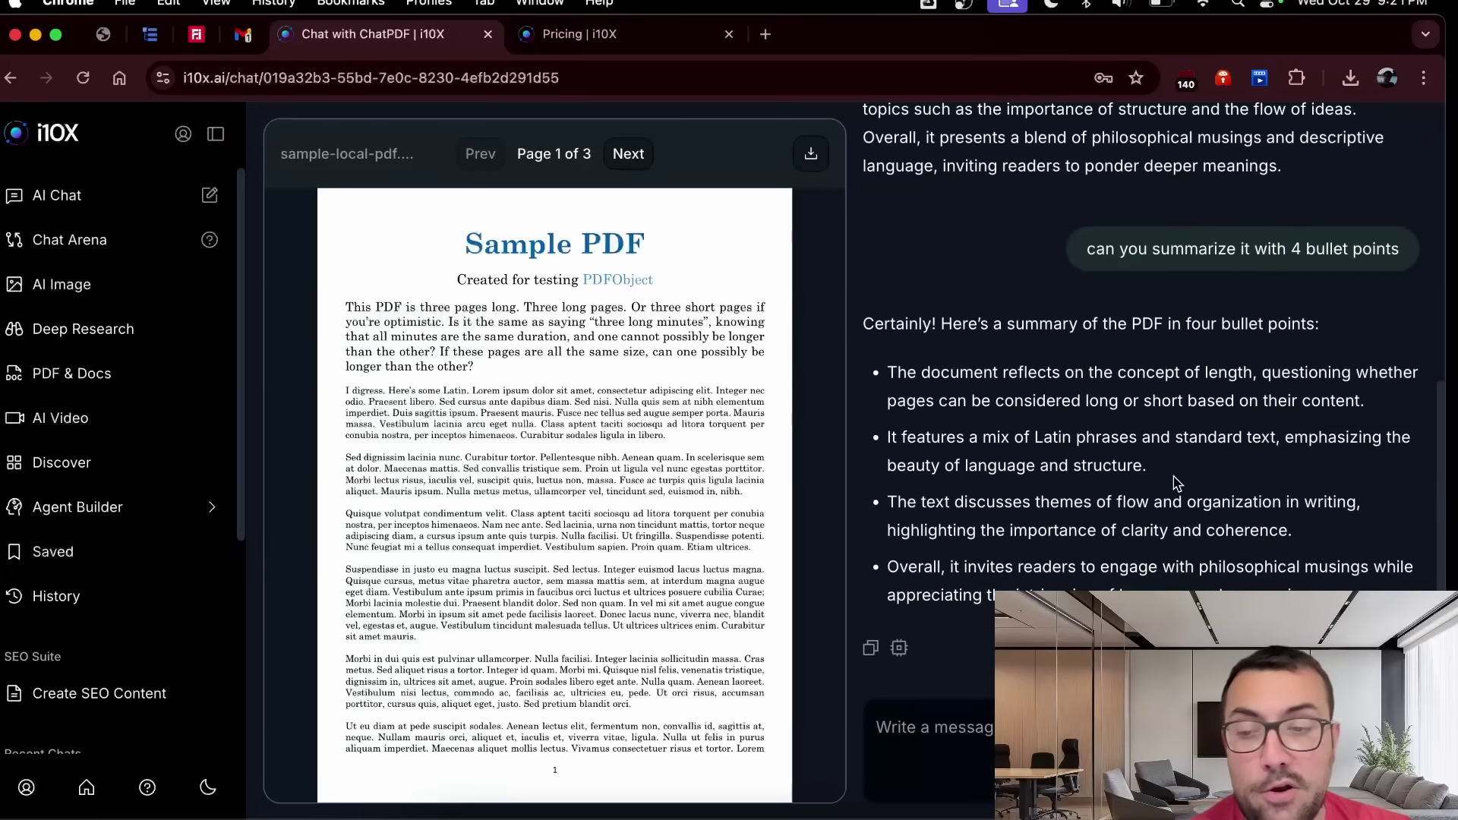
left_click(115, 303)
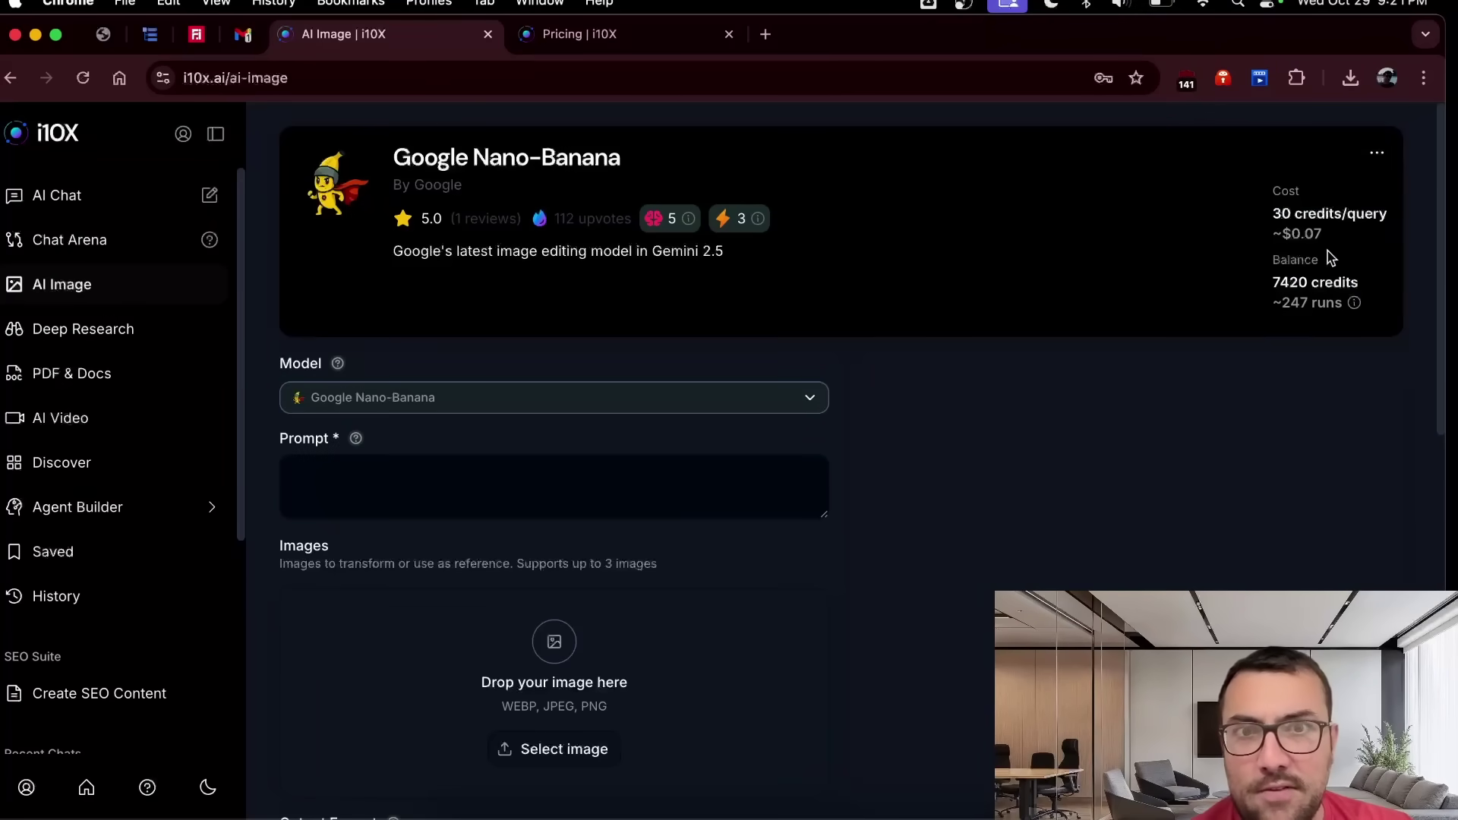
left_click(11, 78)
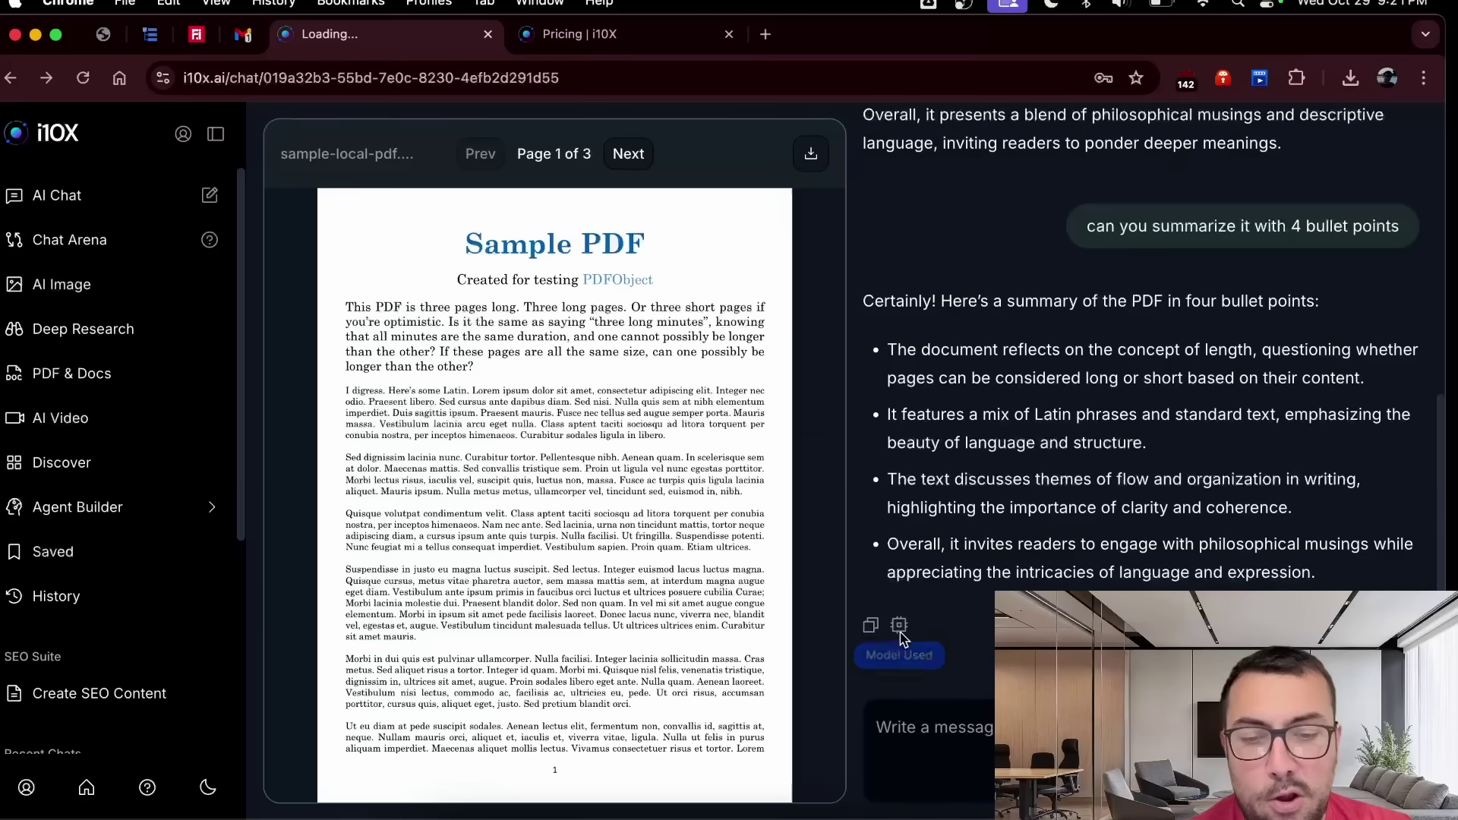
mouse_move(899, 624)
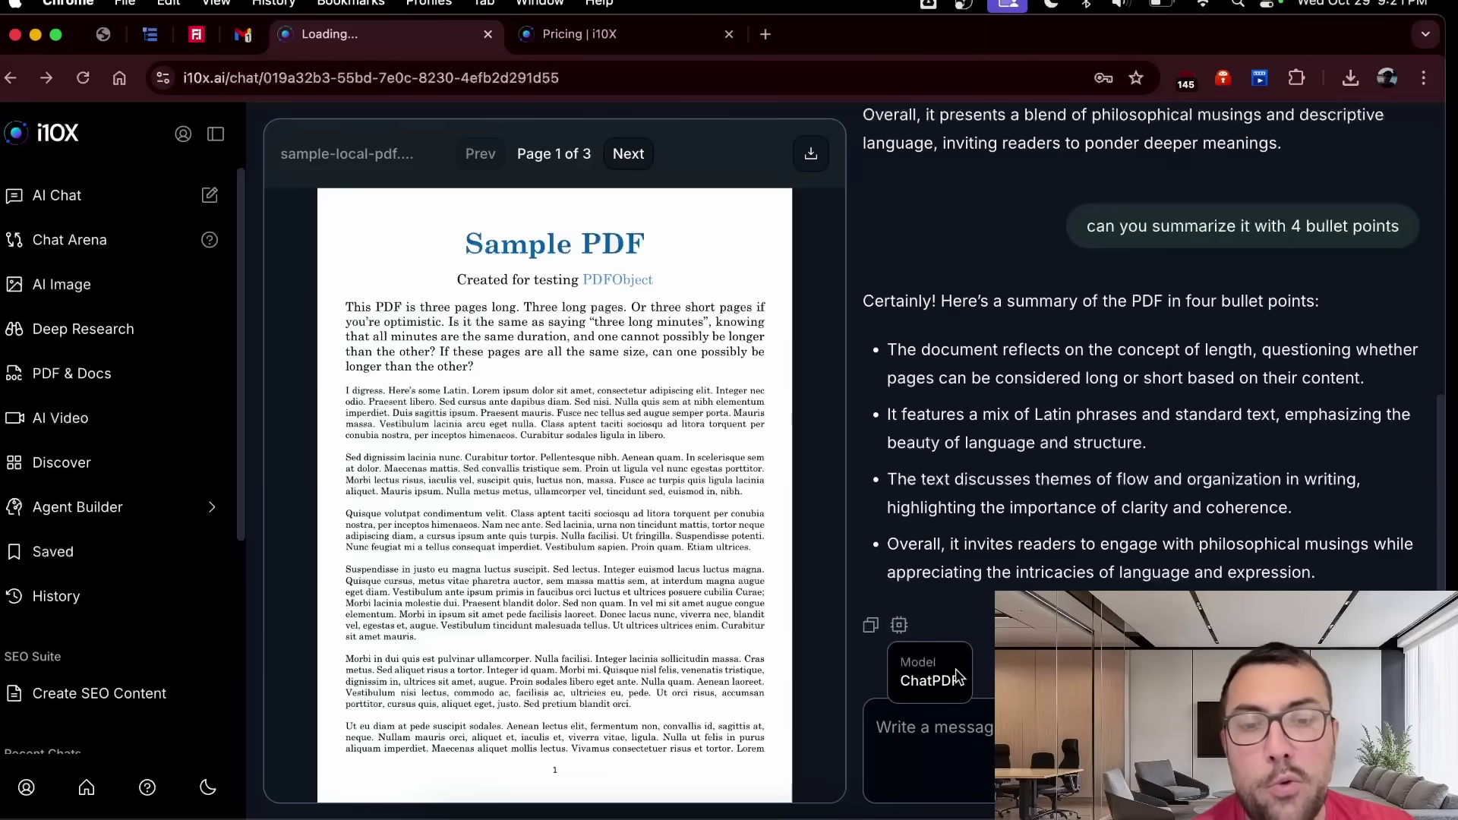
left_click(873, 627)
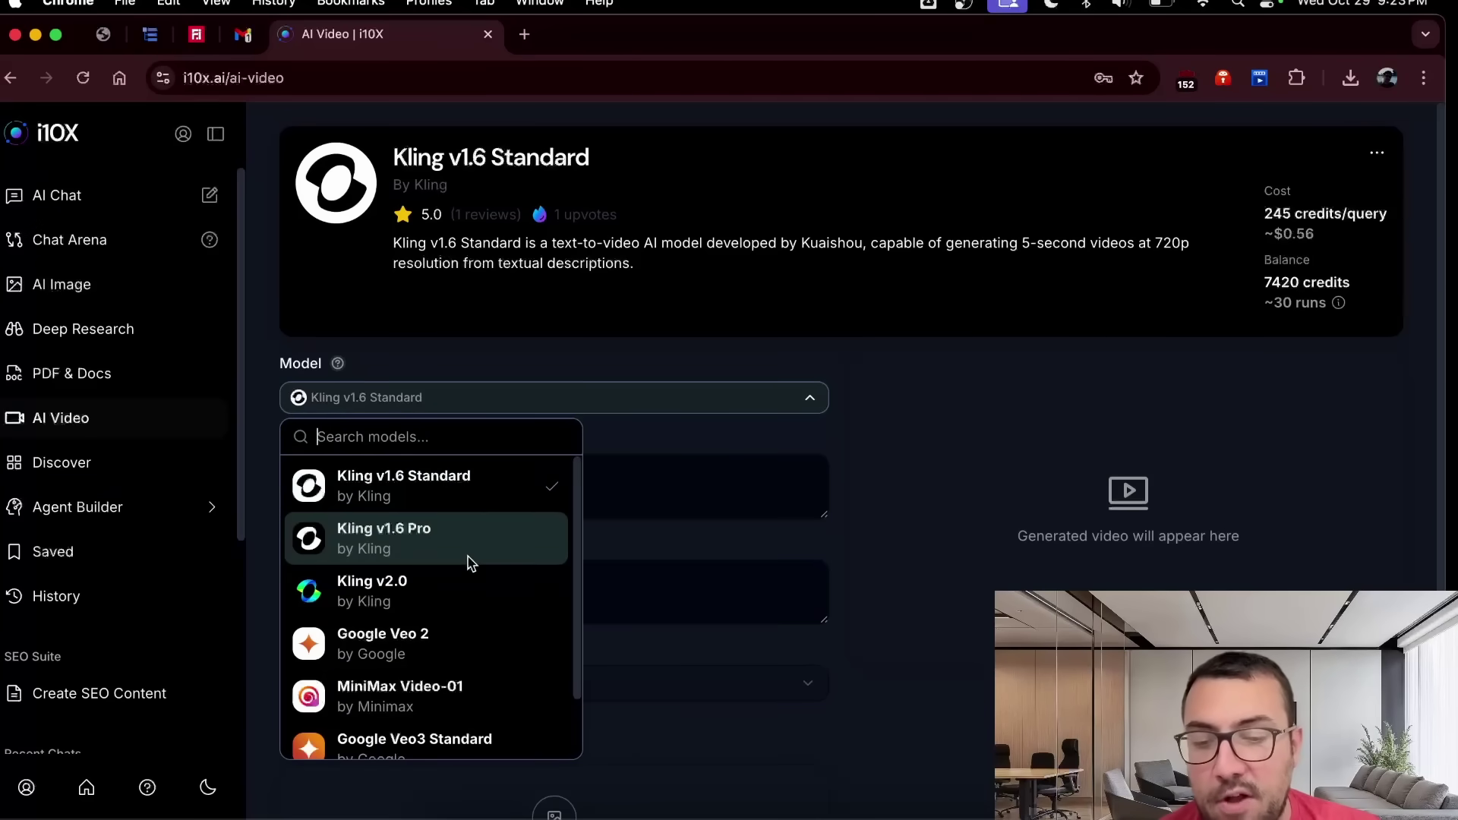
Choose Google Veo3 Fast as the video model and paste the crowd-chanting prompt
scroll(468, 562, "down", 2)
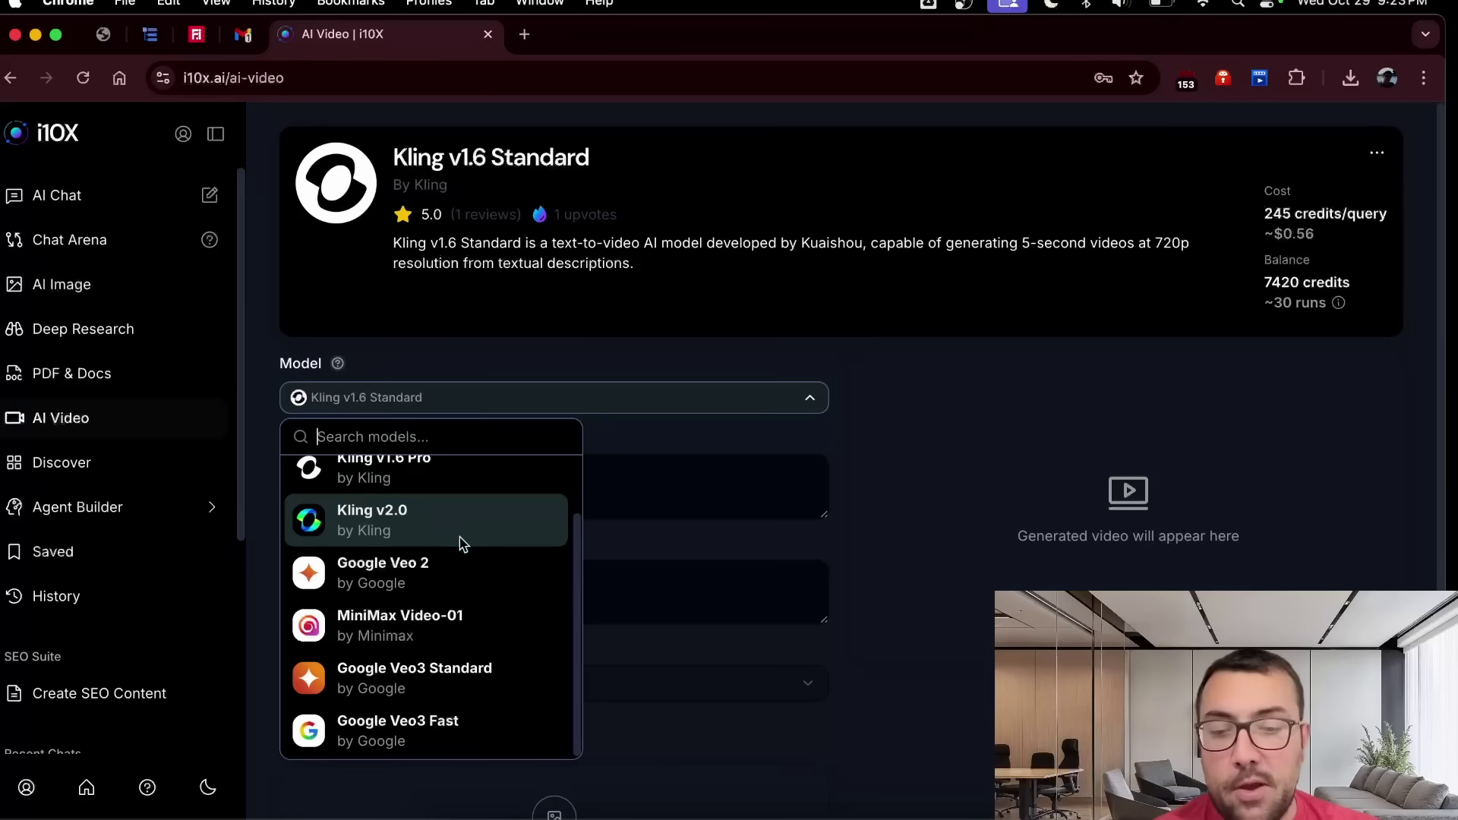
left_click(479, 721)
left_click(502, 472)
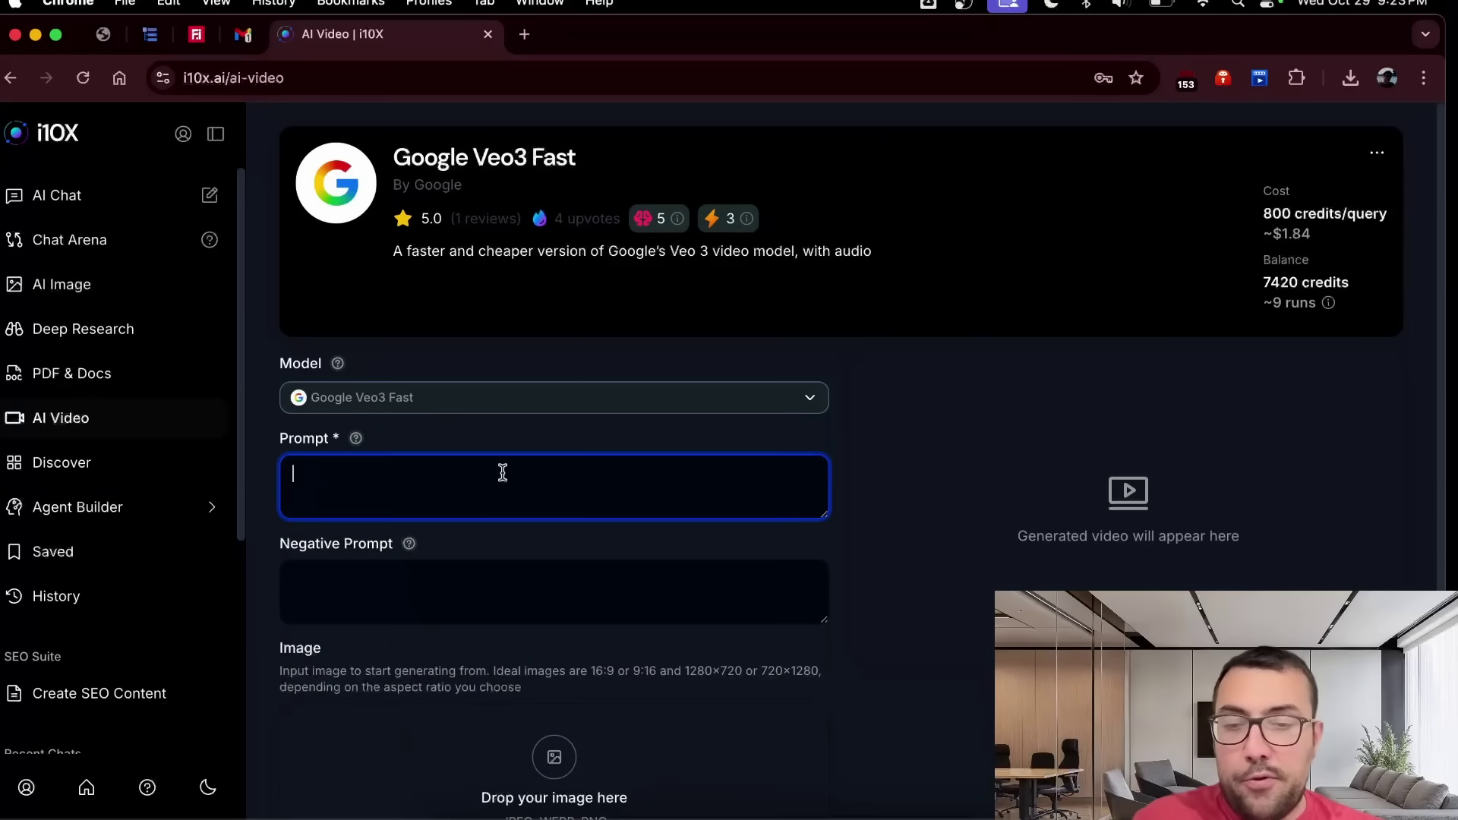
key("super+v")
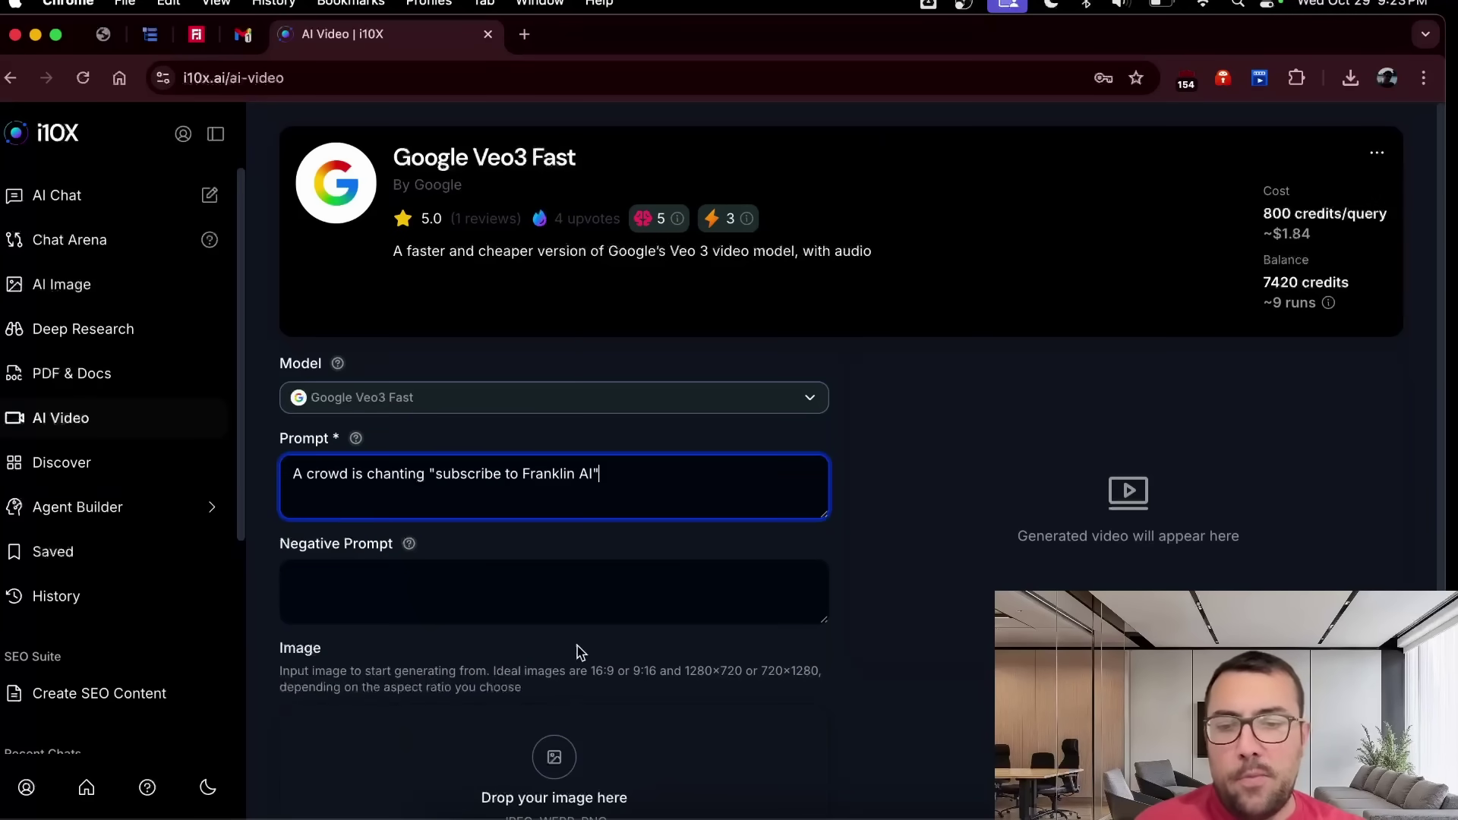
Try 1080p resolution, set it back to 720p, and generate the video
scroll(581, 659, "down", 5)
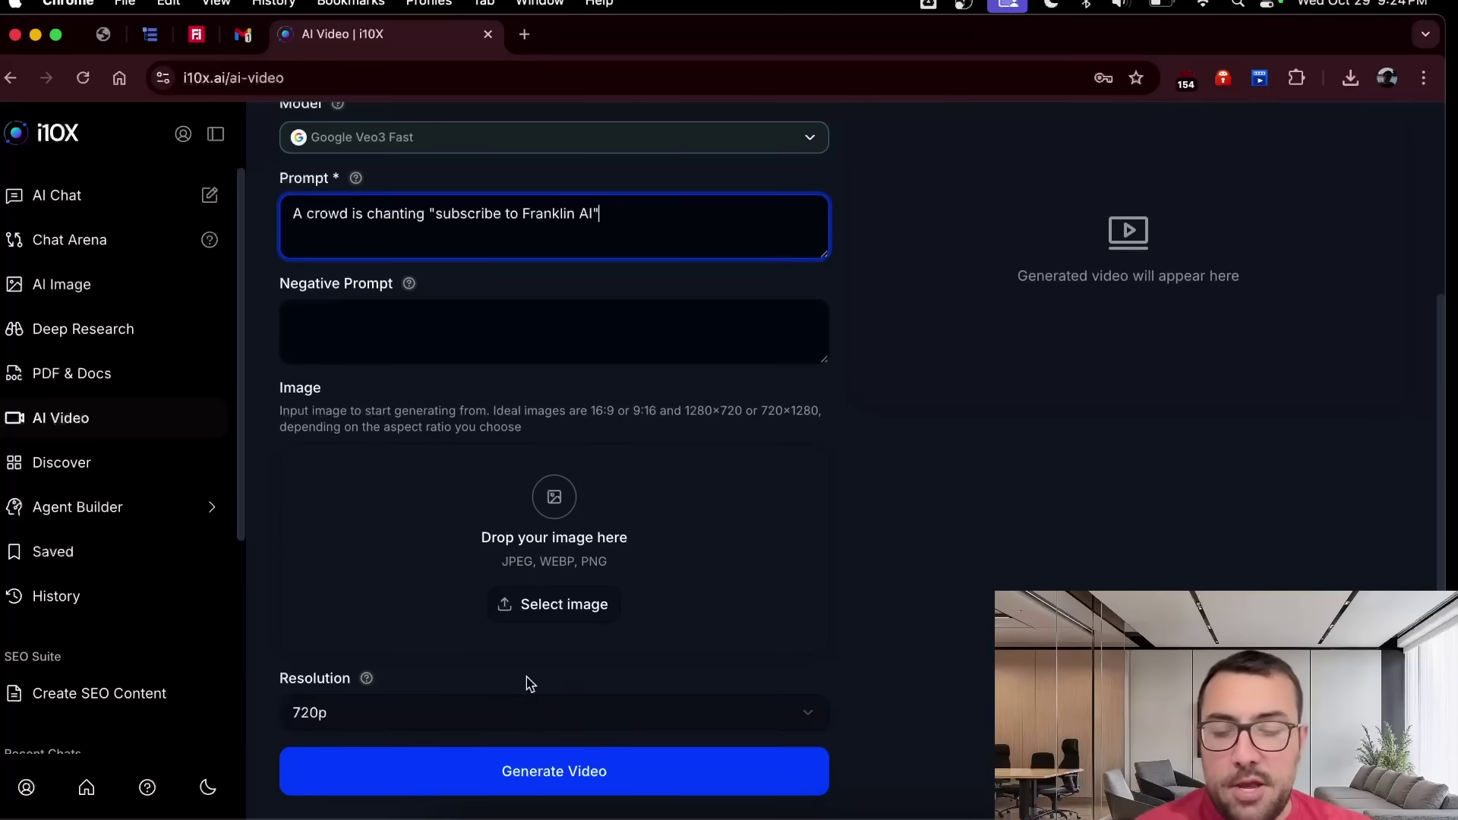
left_click(508, 723)
left_click(443, 787)
scroll(651, 549, "up", 5)
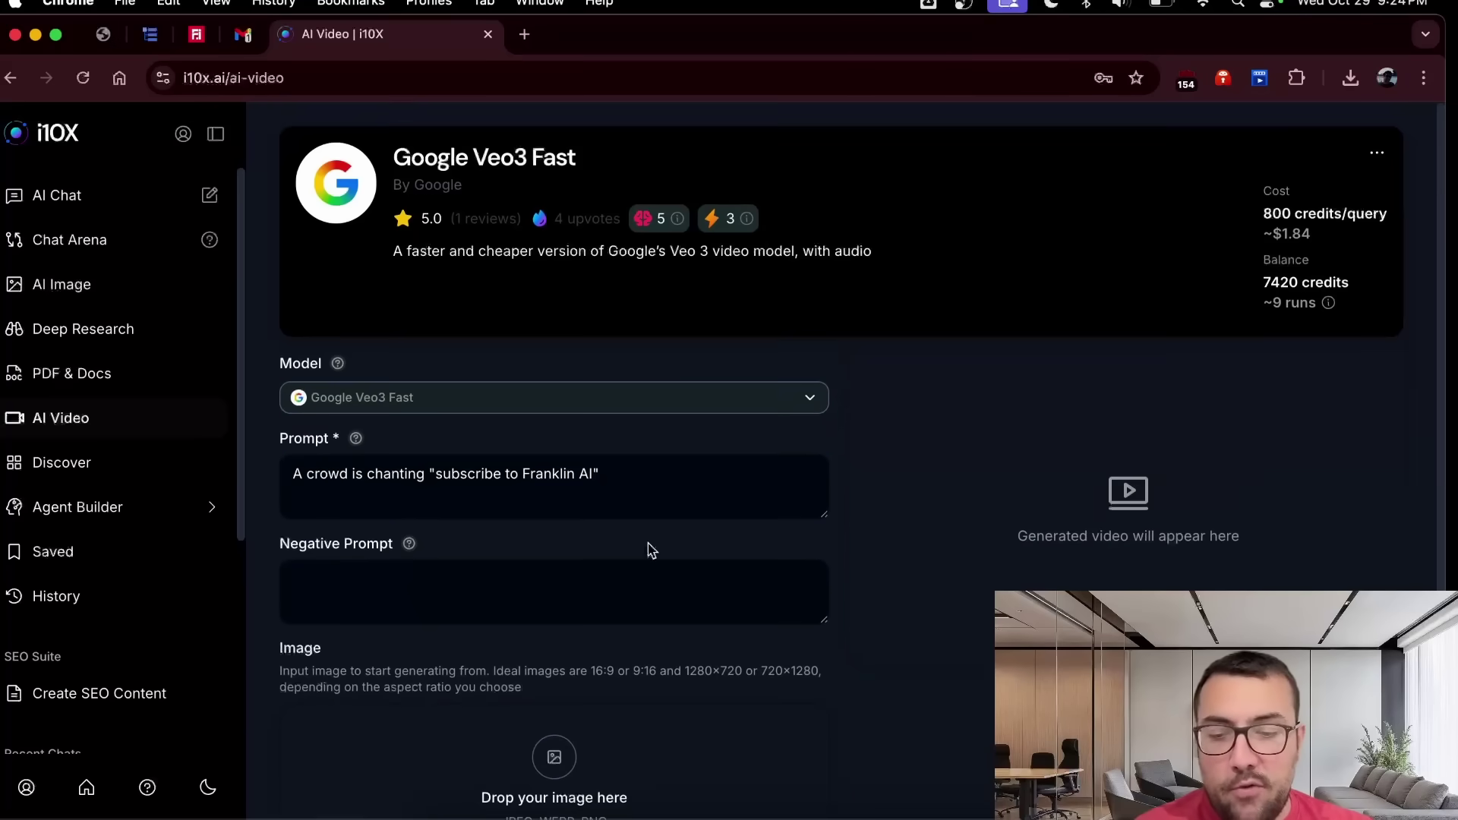
scroll(651, 549, "down", 5)
left_click(437, 699)
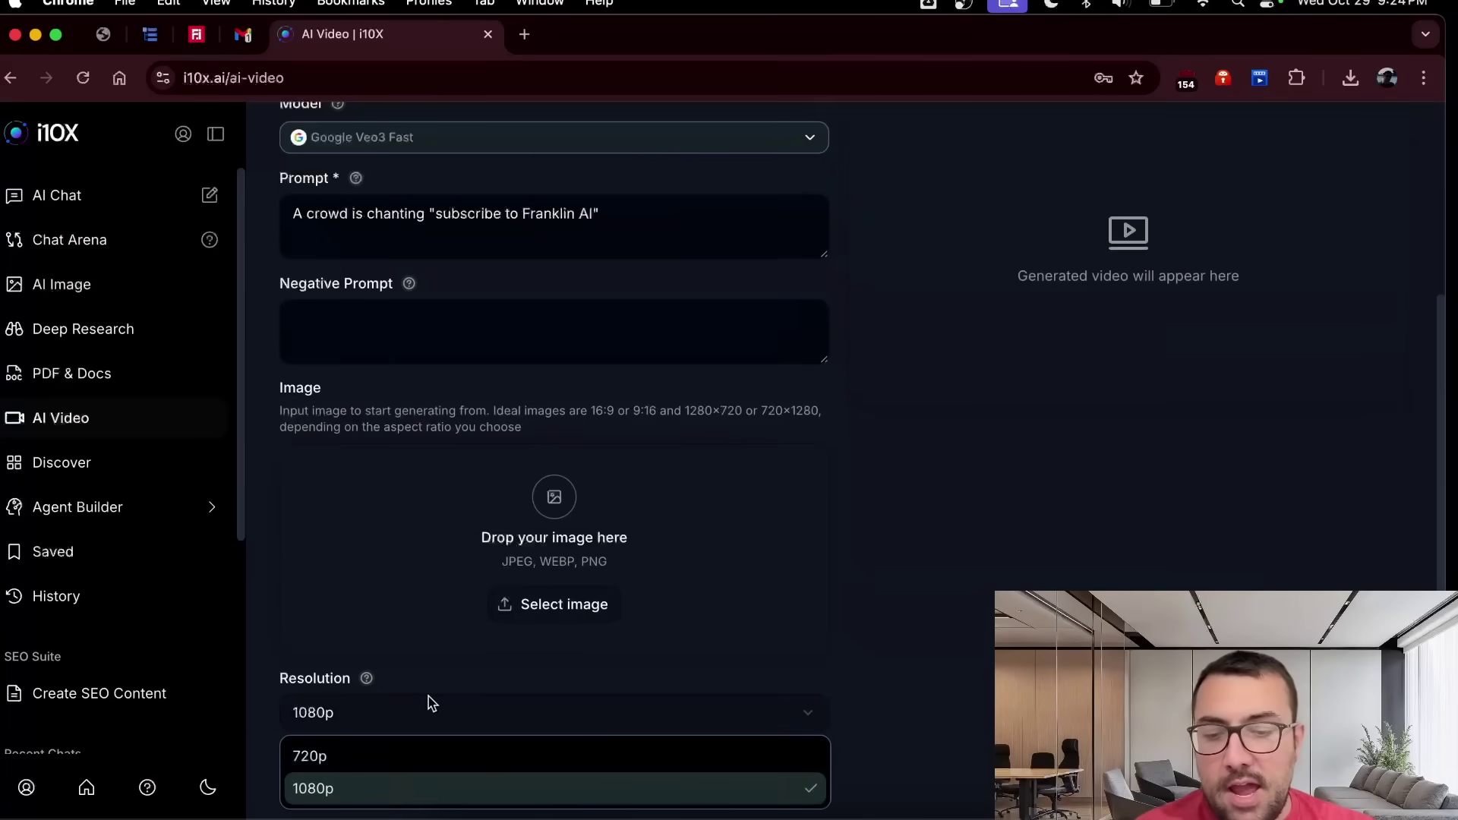
left_click(397, 755)
scroll(640, 577, "up", 5)
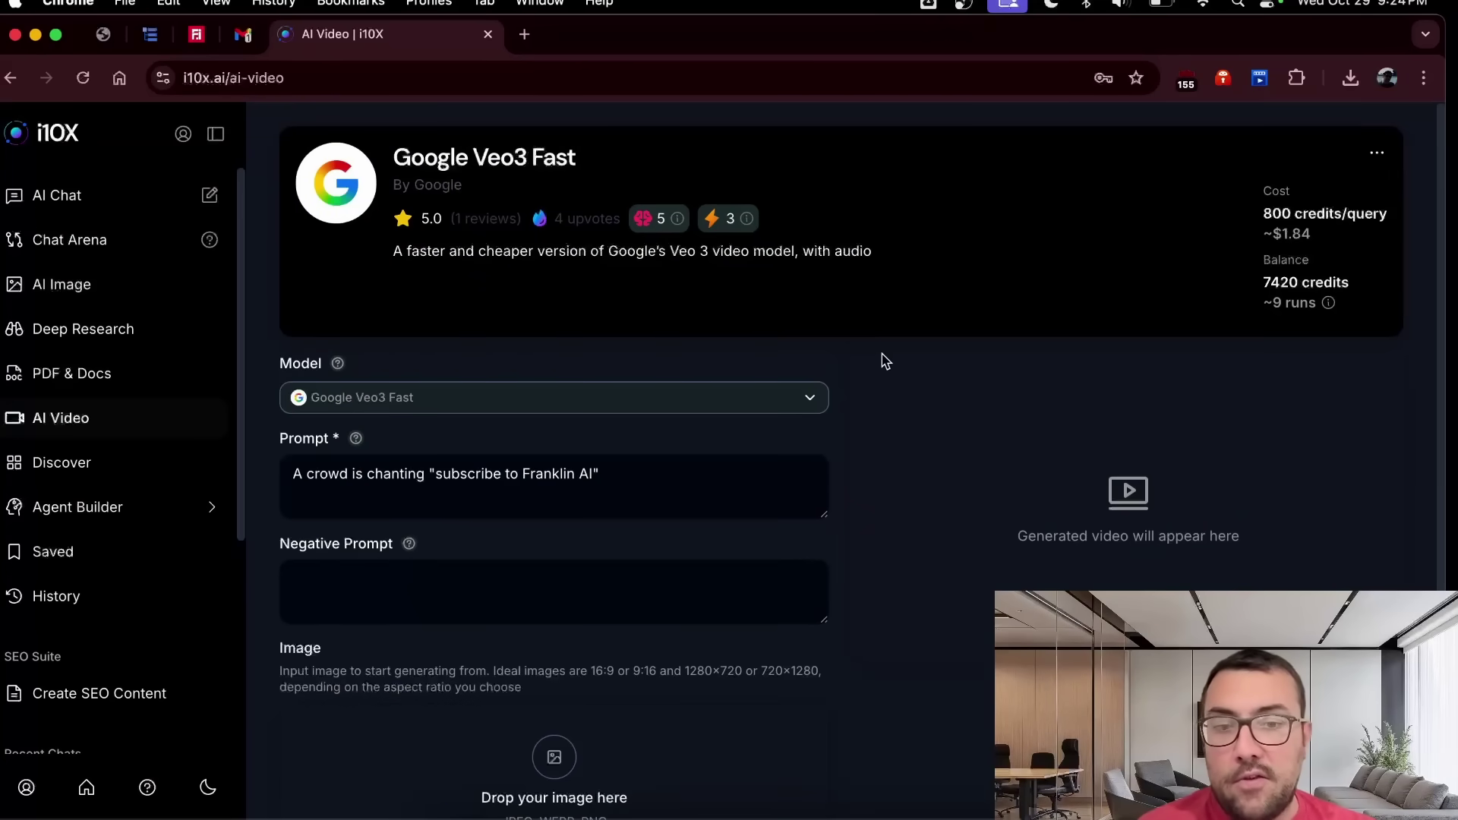
scroll(884, 360, "down", 2)
scroll(884, 360, "down", 3)
left_click(572, 767)
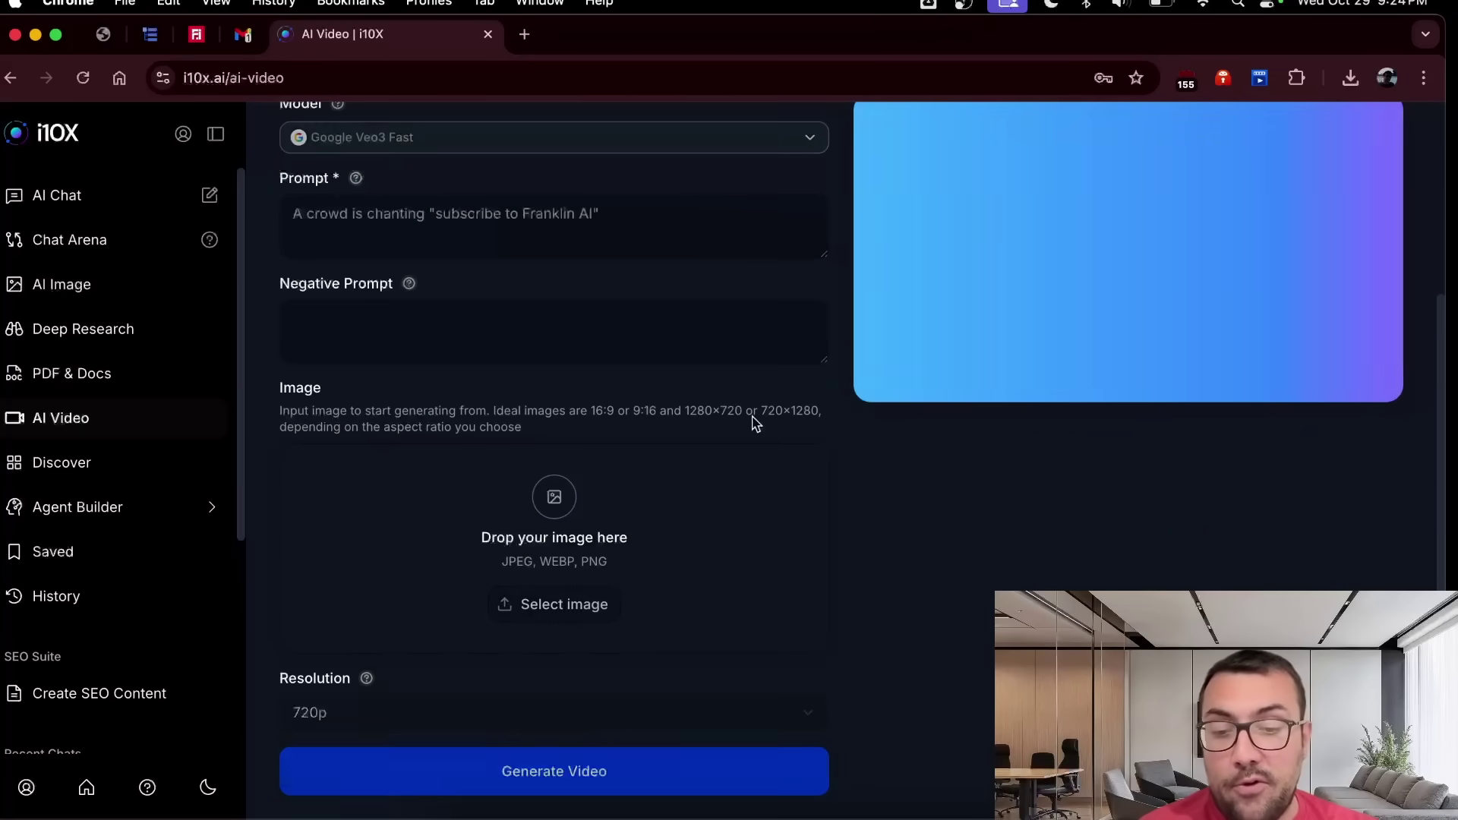
Scroll the page while the eight-second crowd video renders and plays
scroll(753, 418, "up", 4)
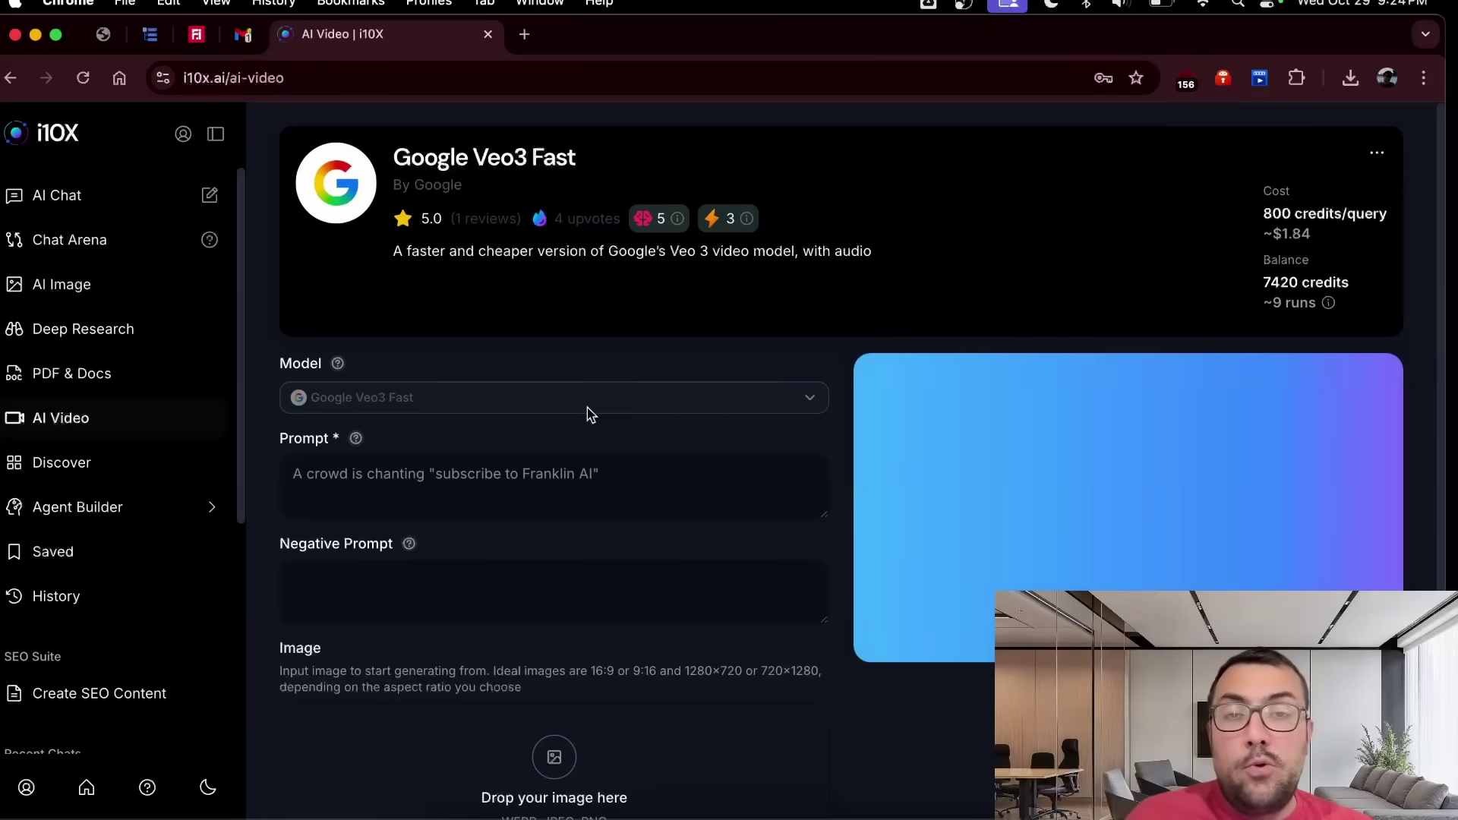
scroll(590, 414, "down", 4)
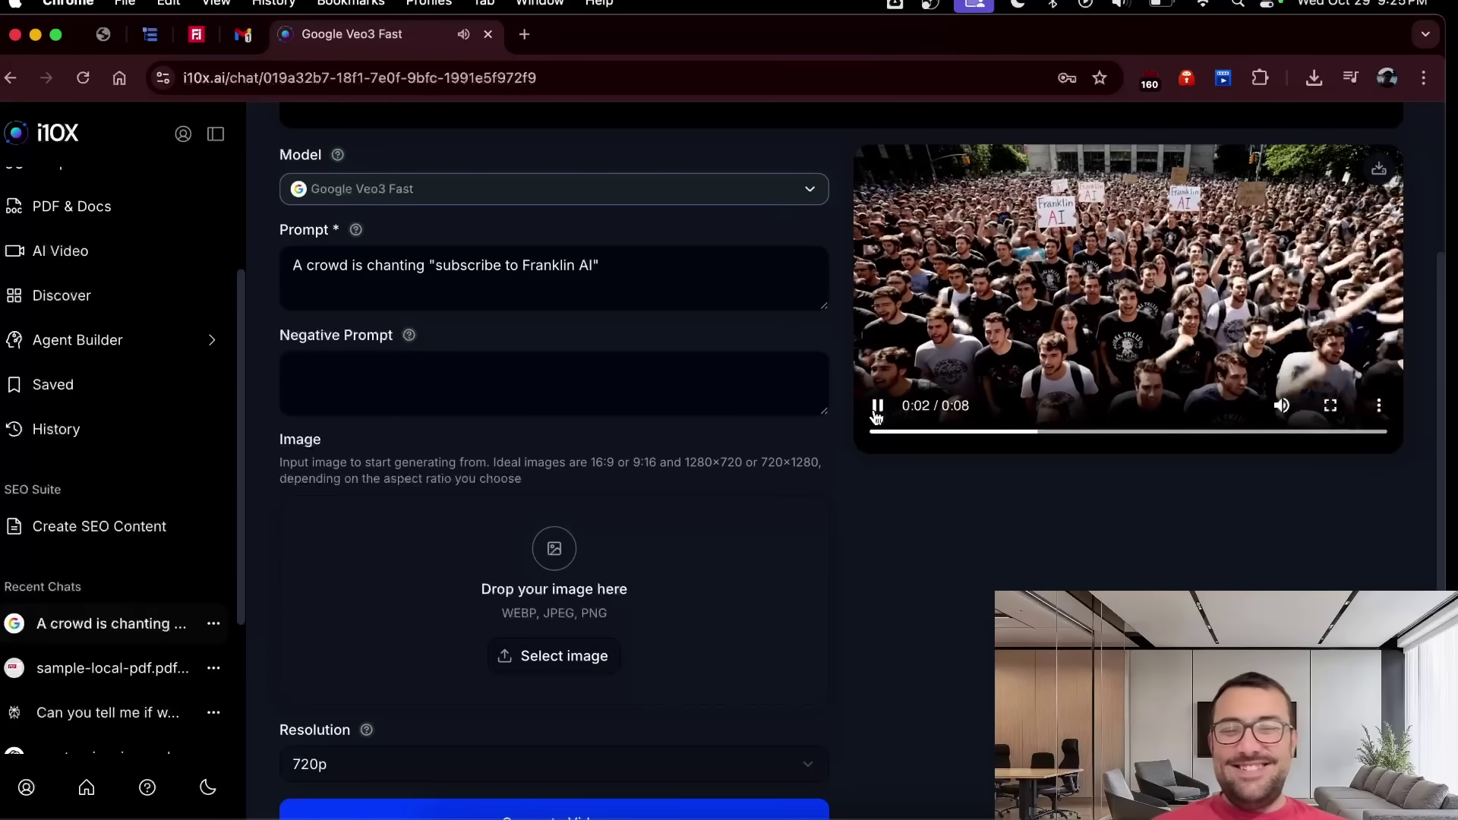
scroll(878, 414, "down", 1)
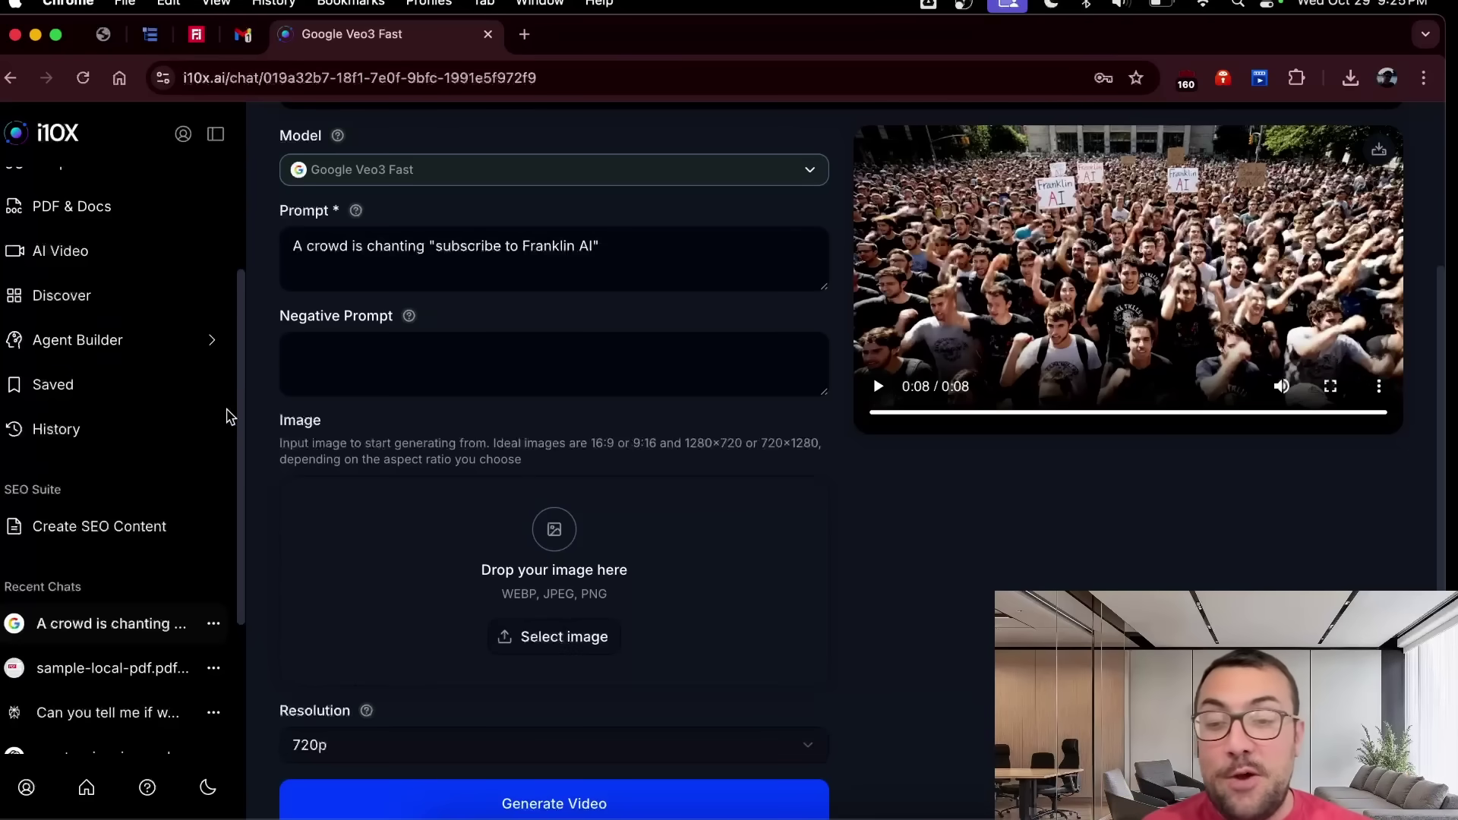
Open Discover, filter to Image Editing & Generation agents and load more of them
left_click(142, 301)
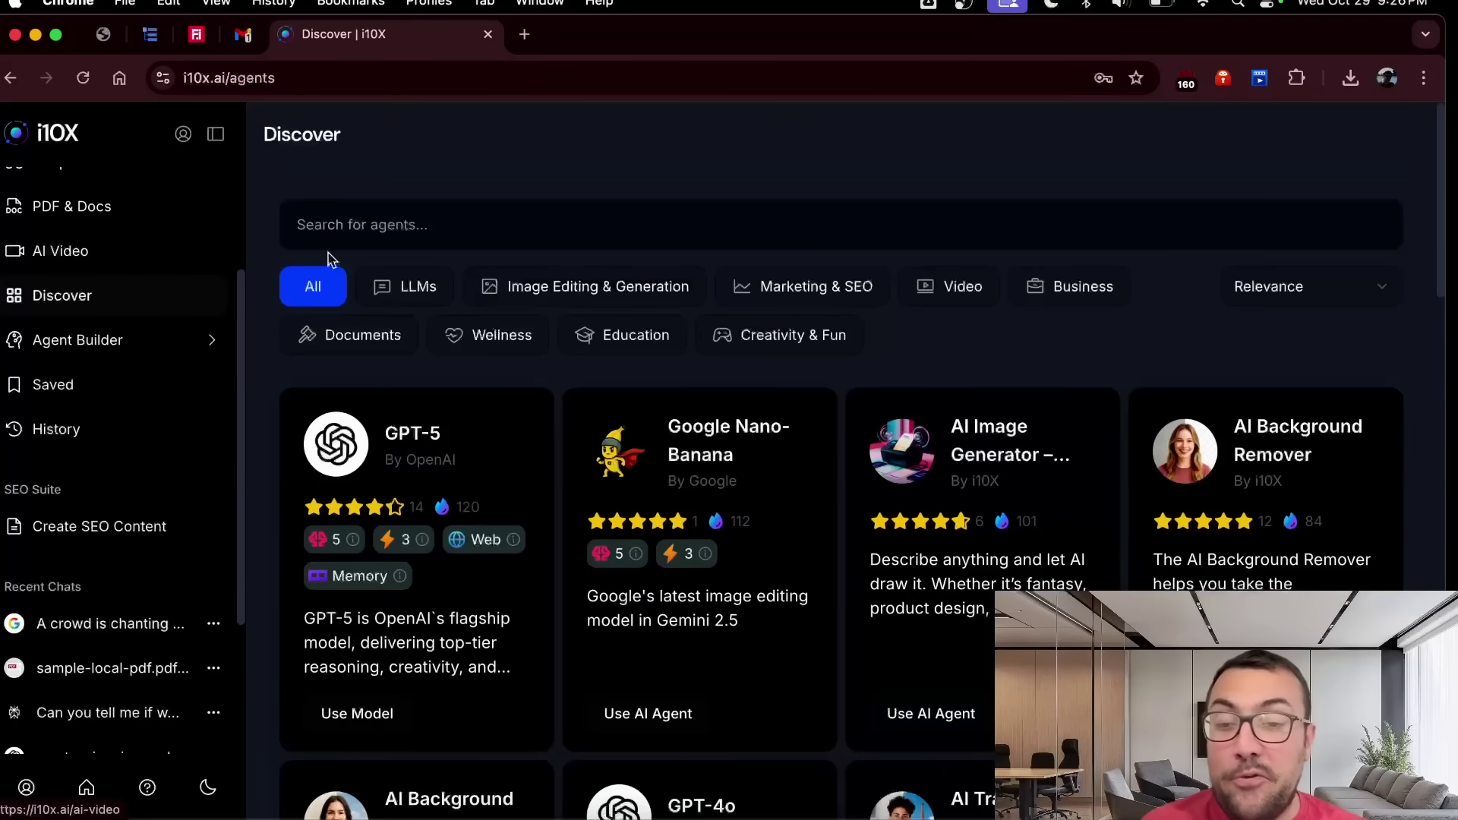
left_click(627, 227)
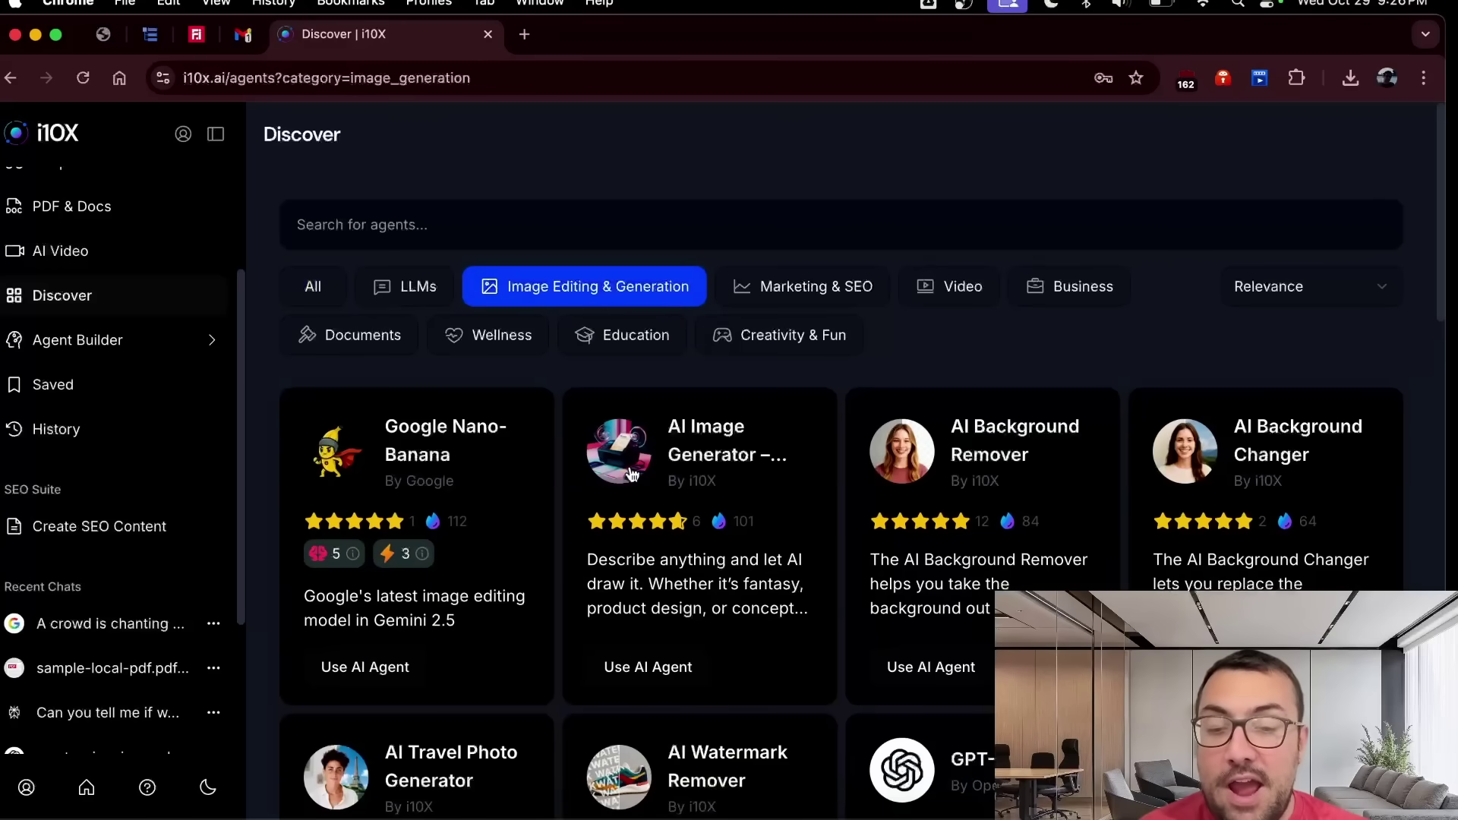
scroll(629, 474, "down", 10)
scroll(629, 474, "down", 5)
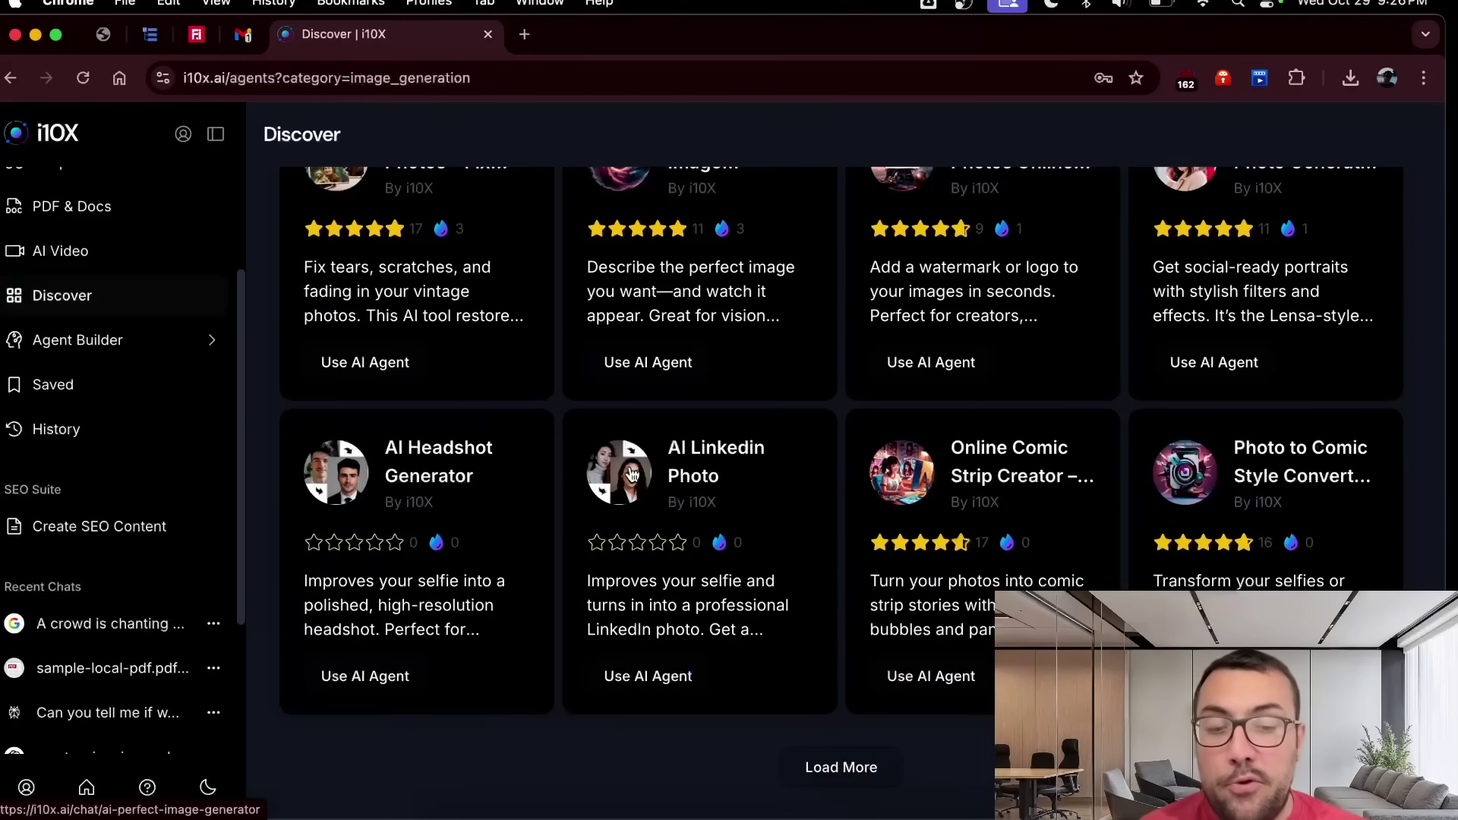
left_click(816, 779)
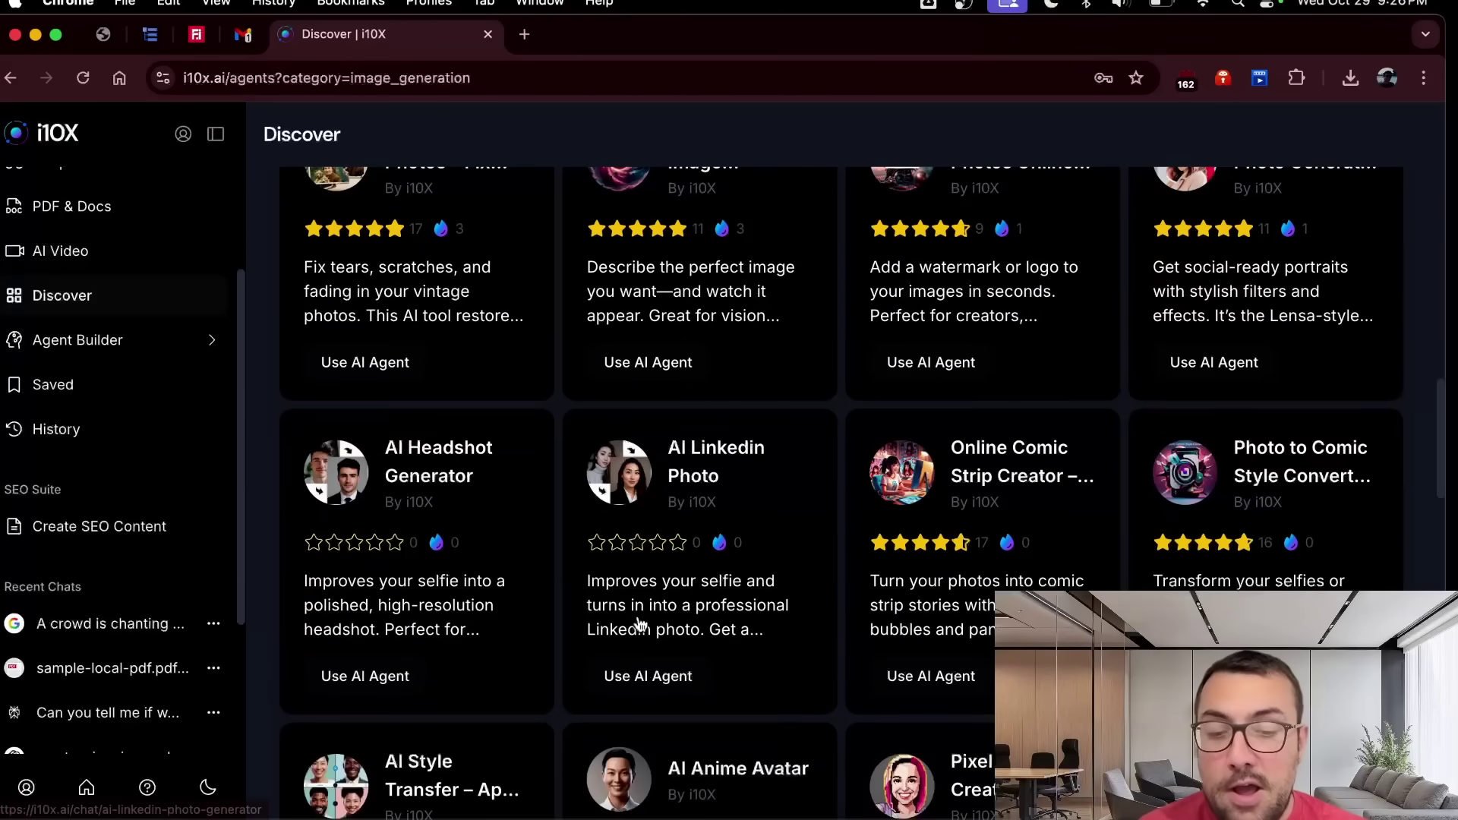
scroll(638, 623, "down", 15)
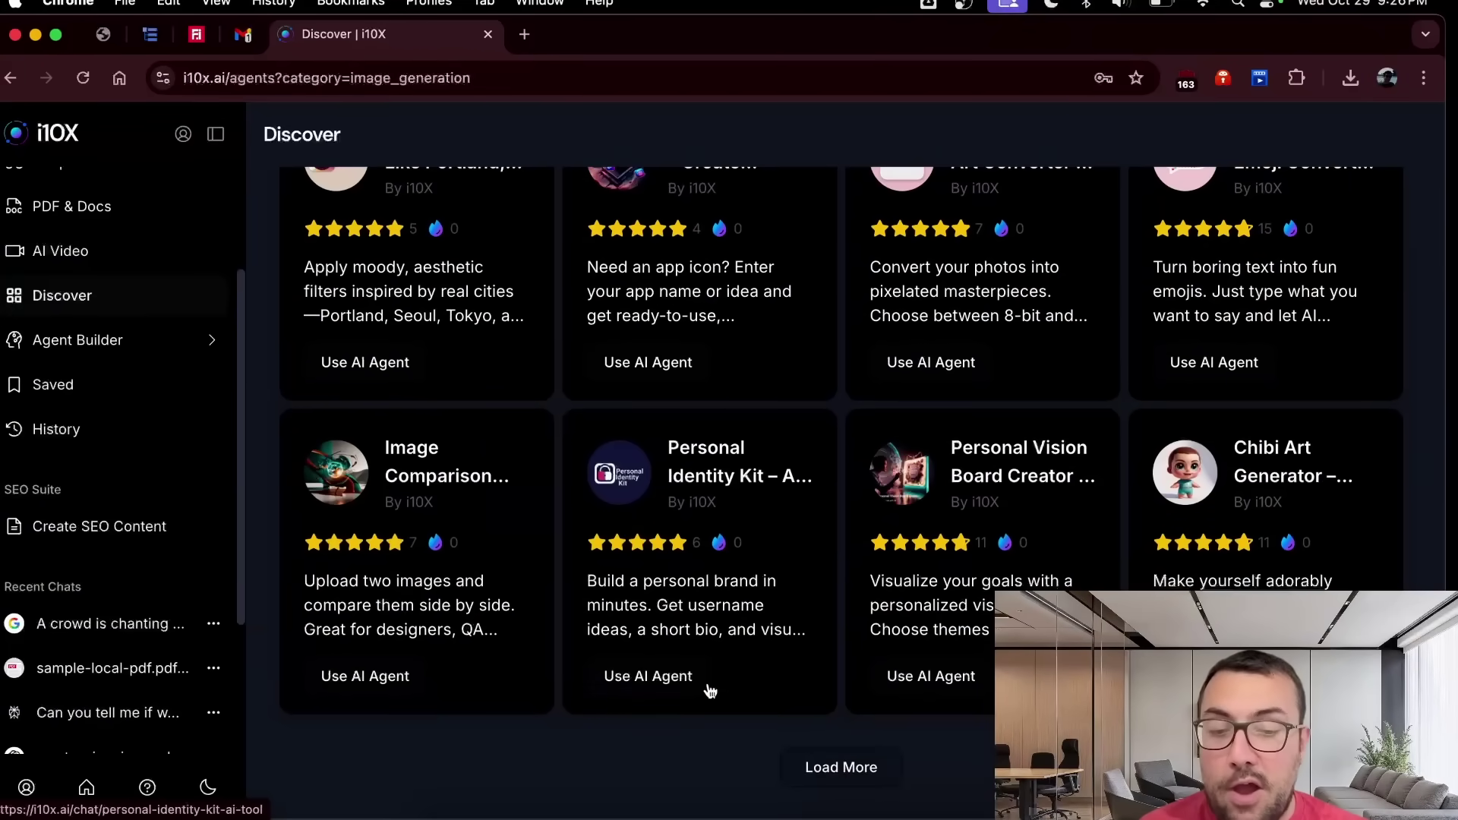
scroll(691, 348, "up", 20)
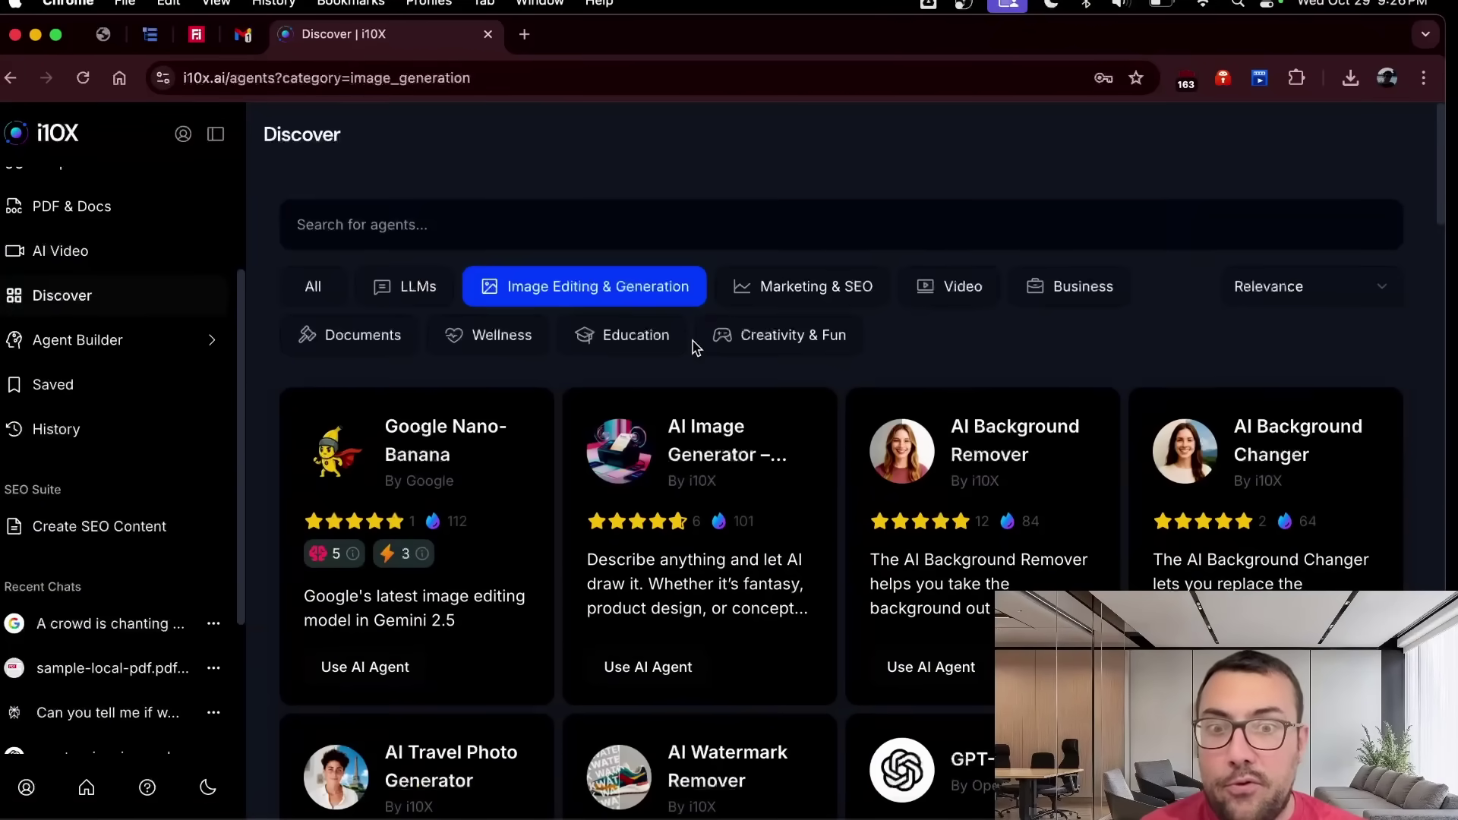
Filter the catalogue to Marketing & SEO and scroll through its agent cards
left_click(786, 288)
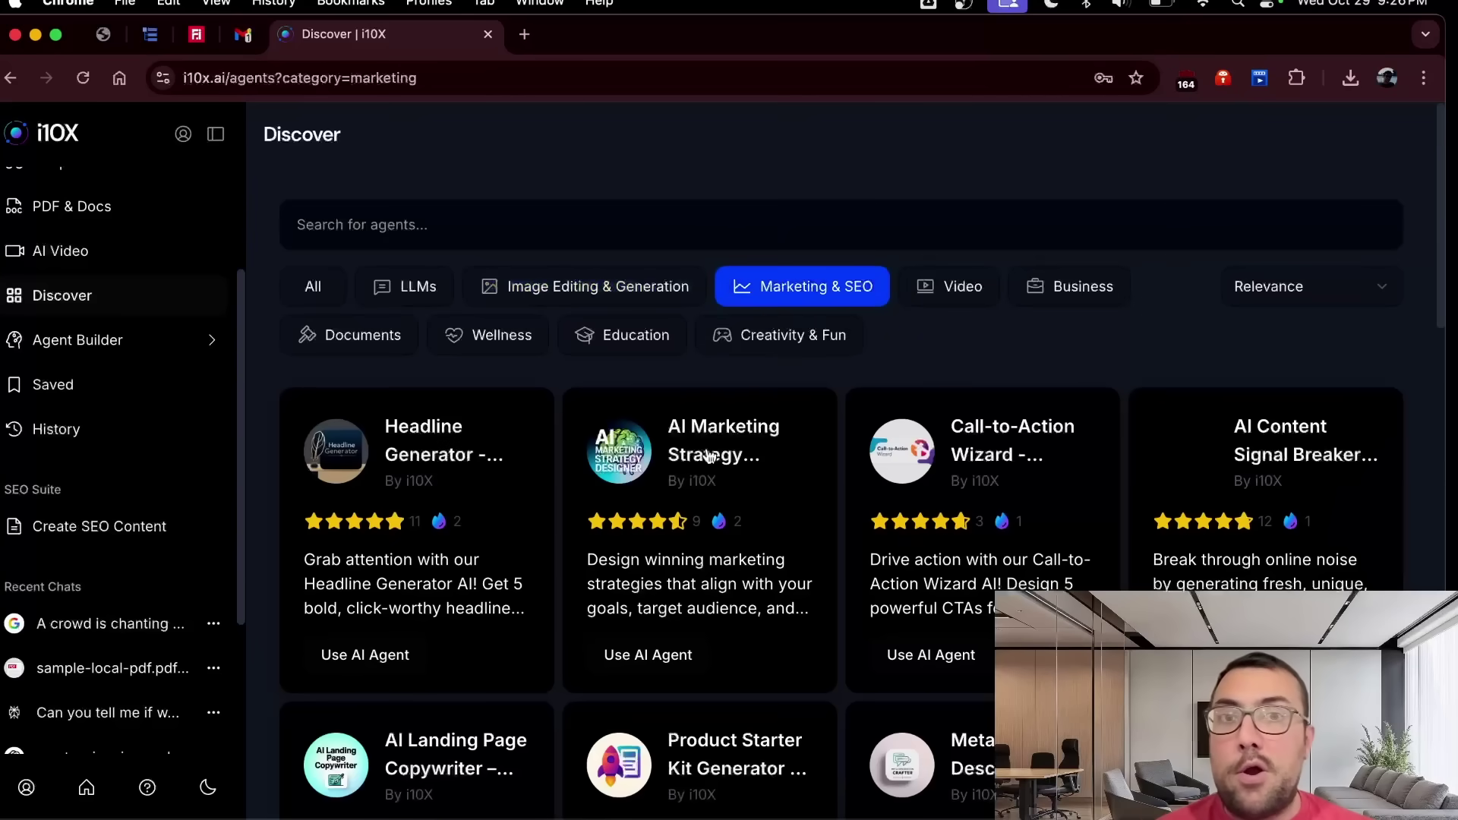
scroll(709, 455, "down", 8)
scroll(710, 454, "down", 5)
scroll(710, 454, "up", 15)
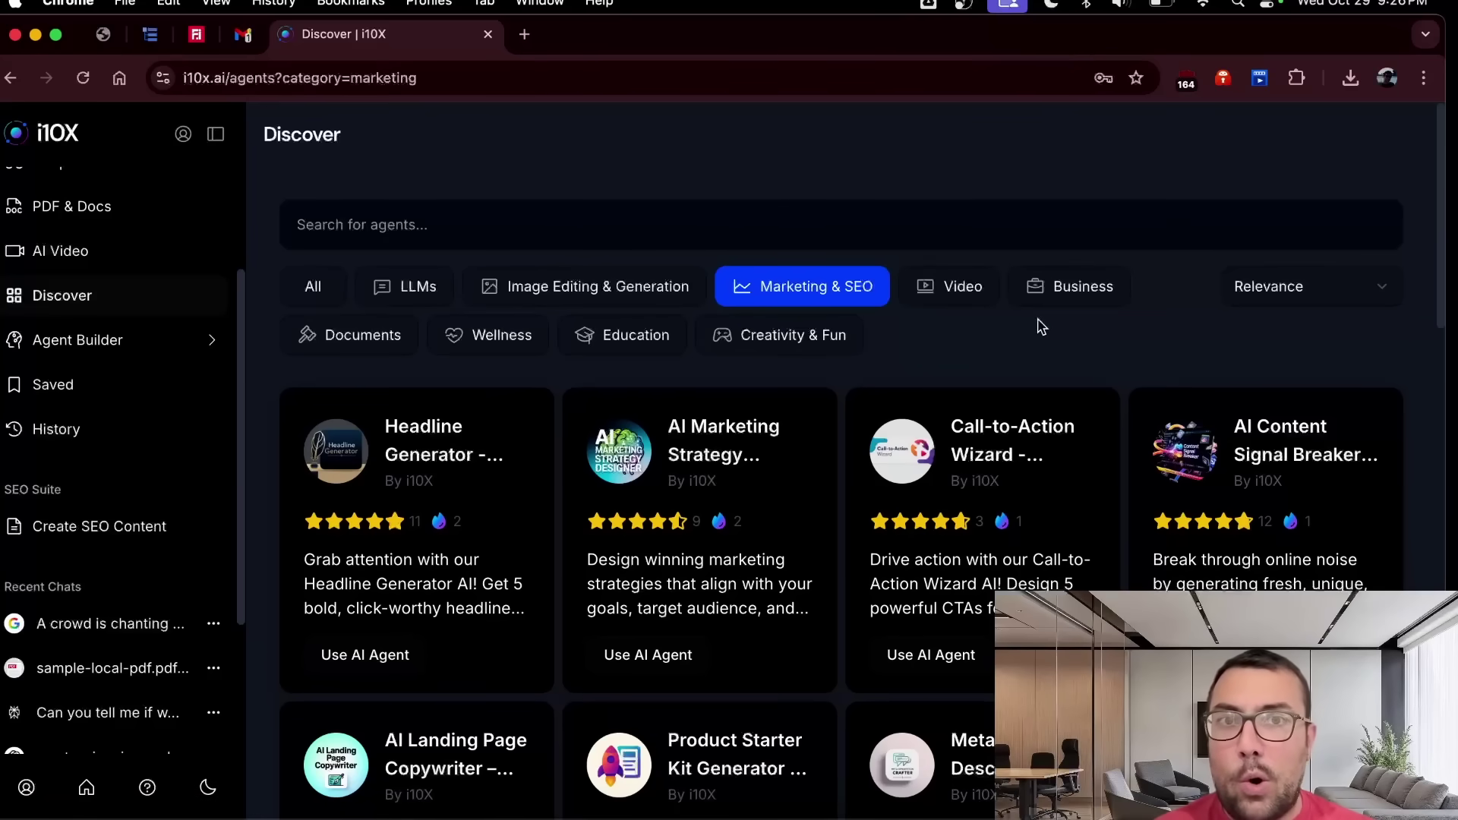
scroll(760, 490, "down", 10)
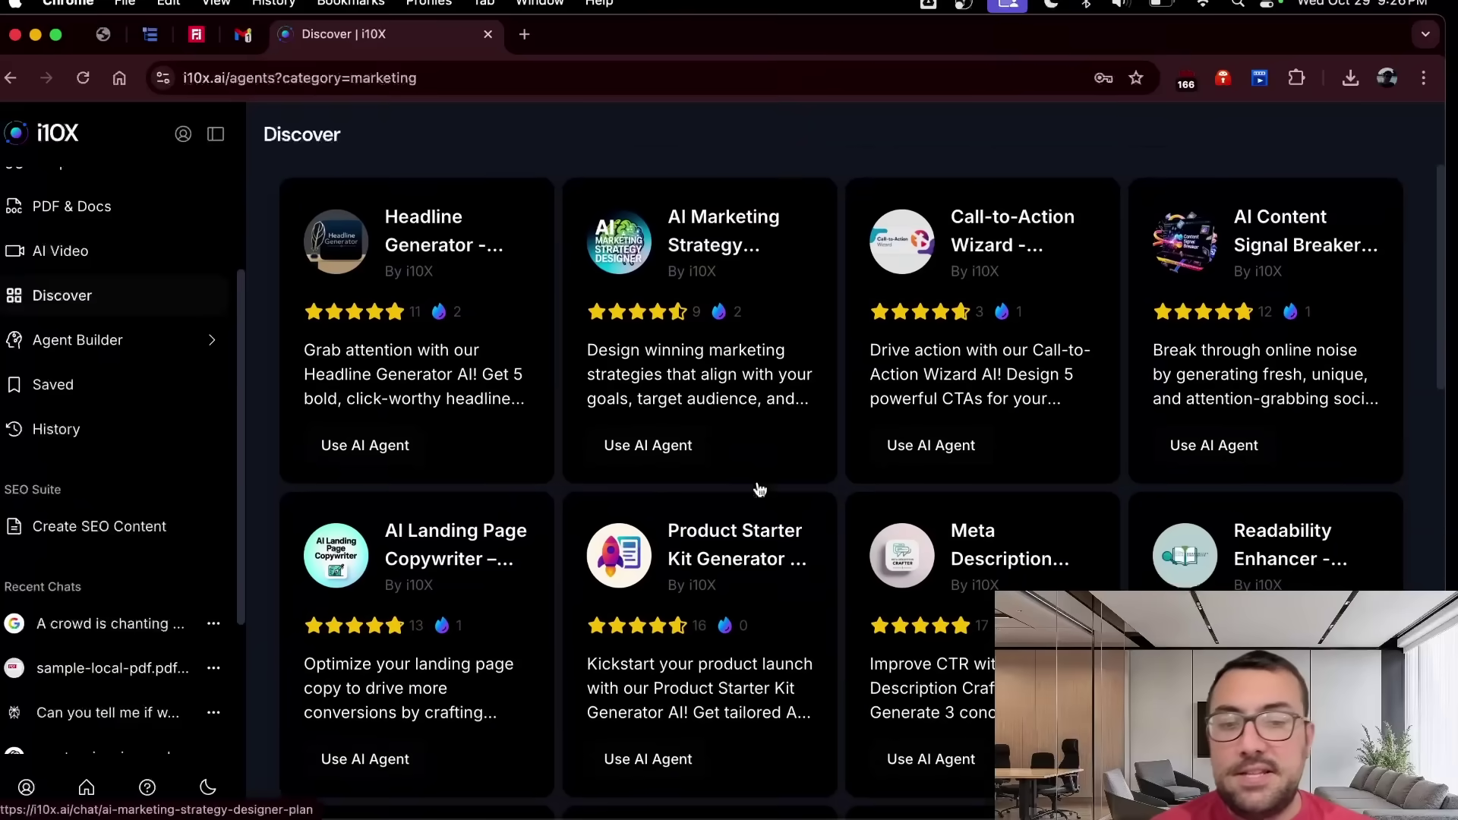
scroll(760, 490, "down", 3)
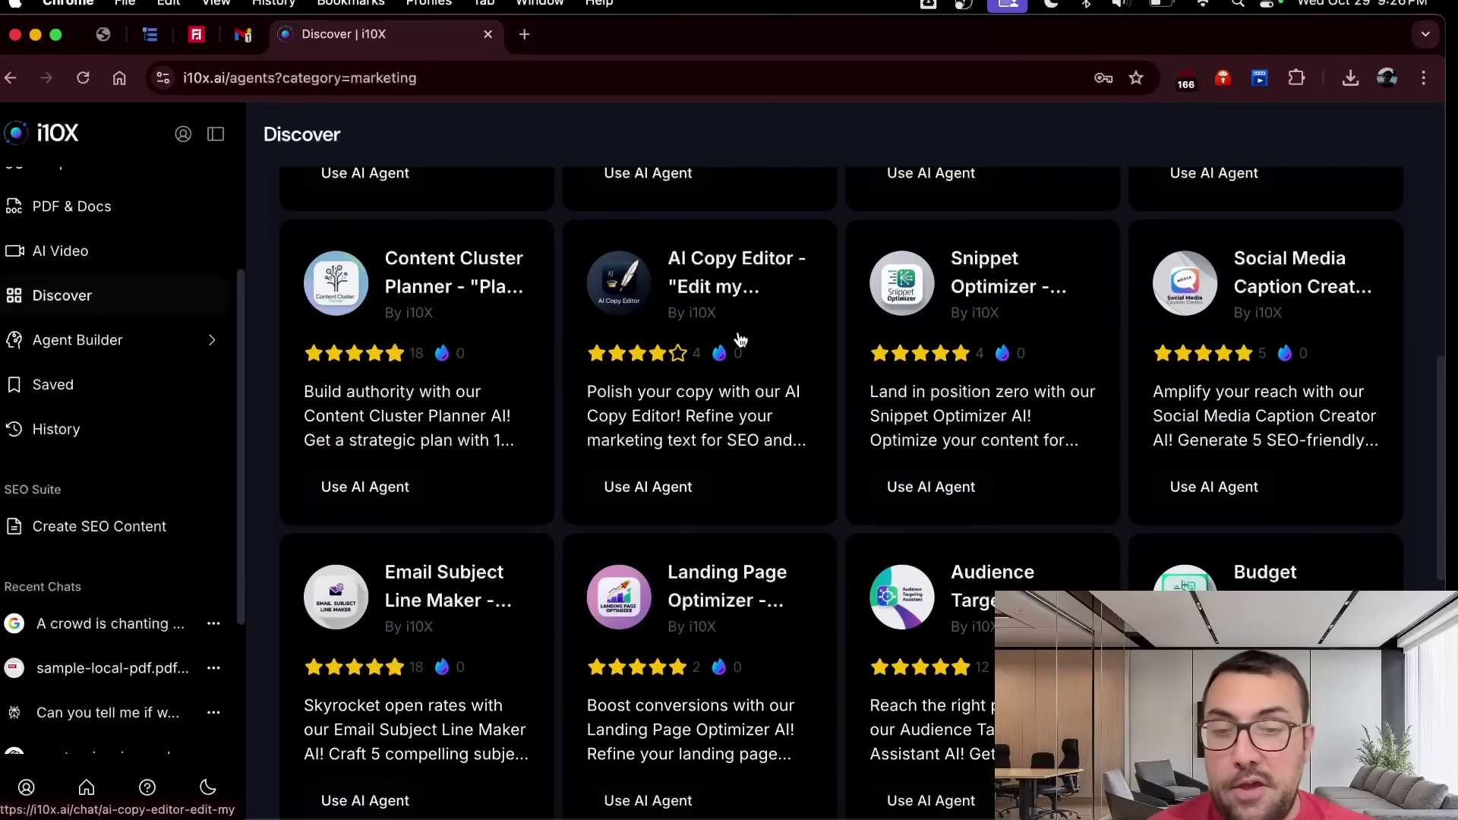
Open the AI Copy Editor agent chat, then expand Agent Builder in the sidebar
left_click(753, 384)
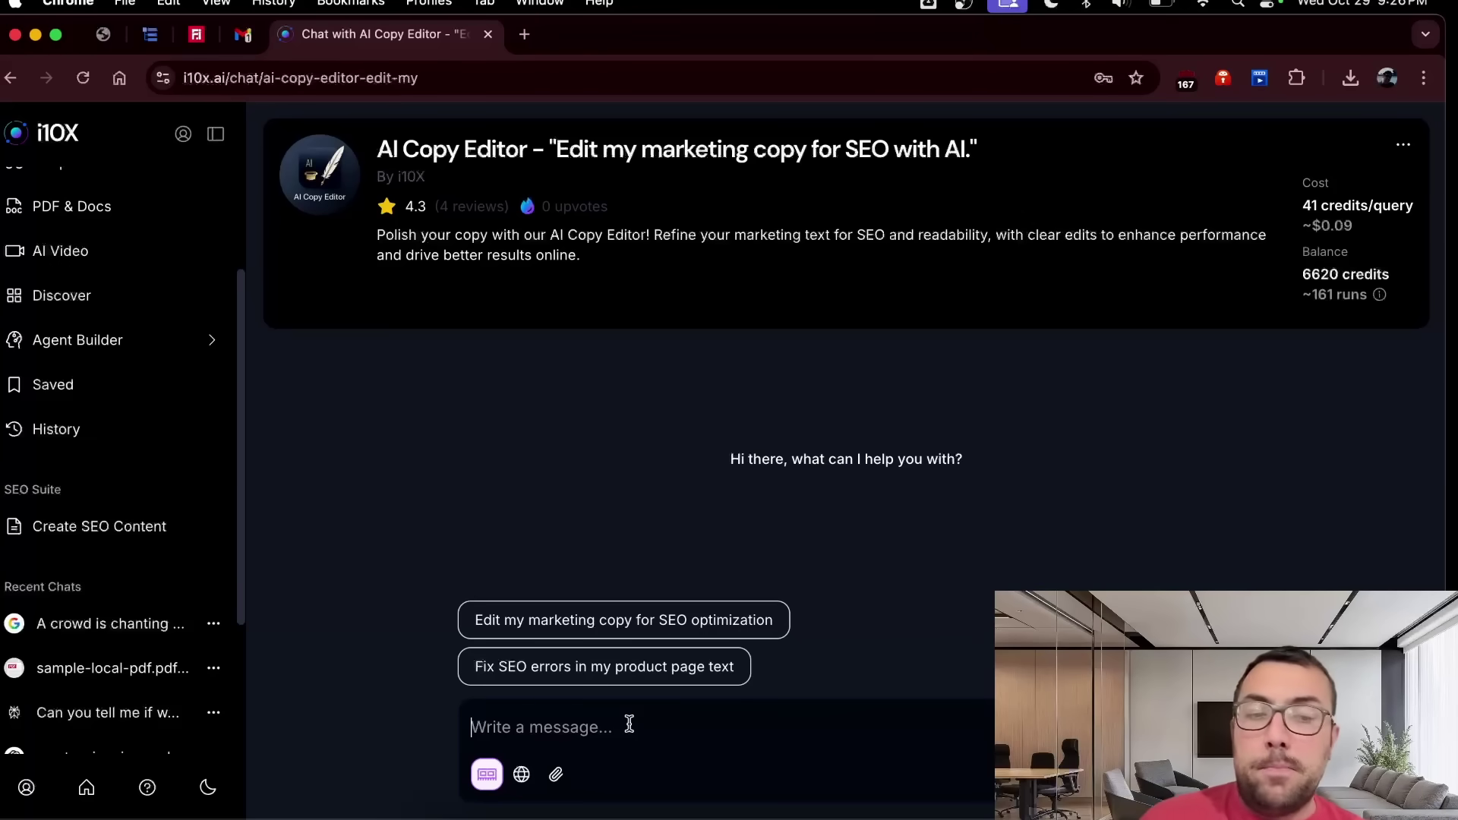
scroll(91, 511, "down", 2)
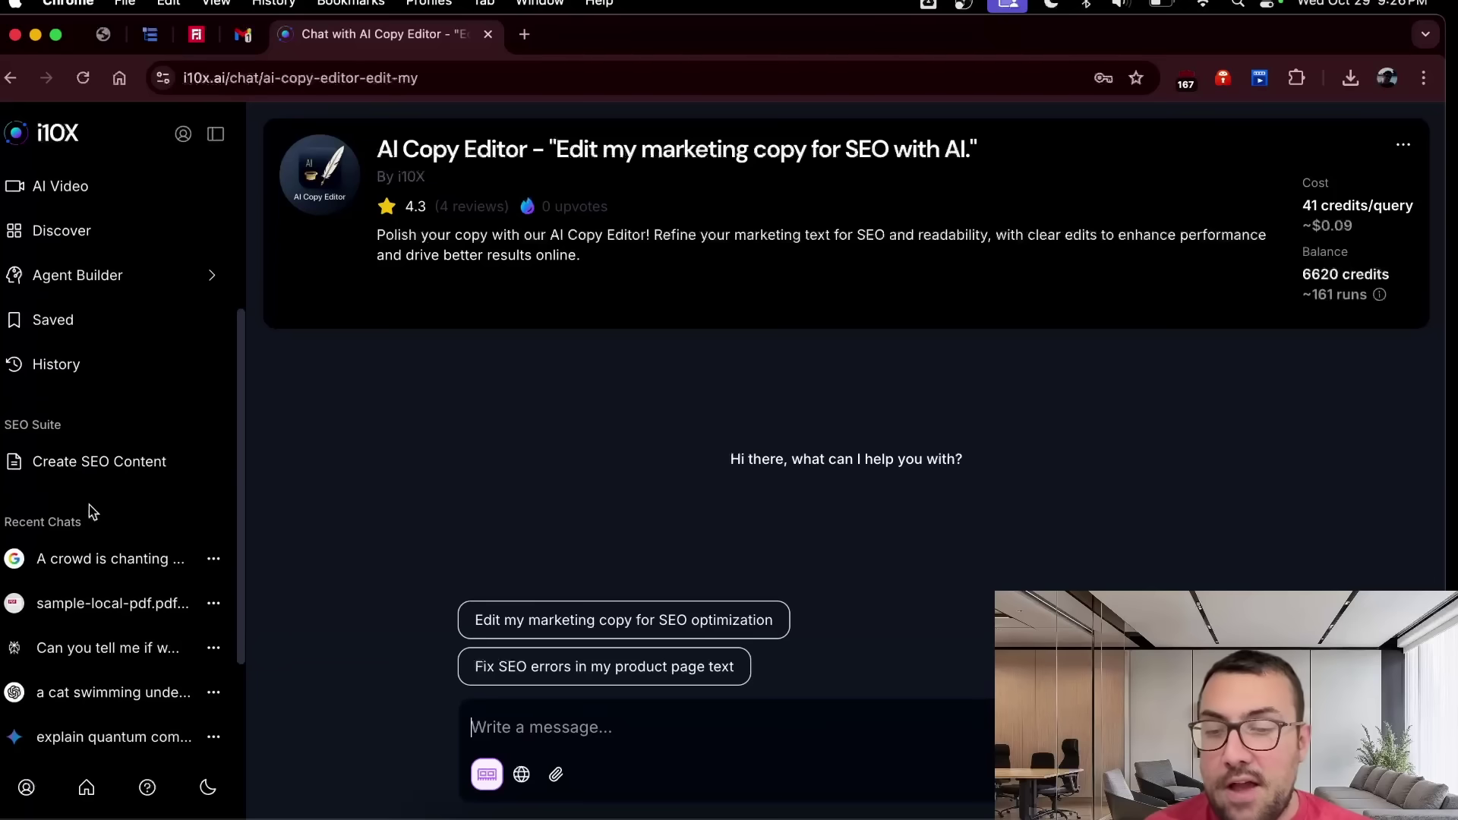
left_click(151, 280)
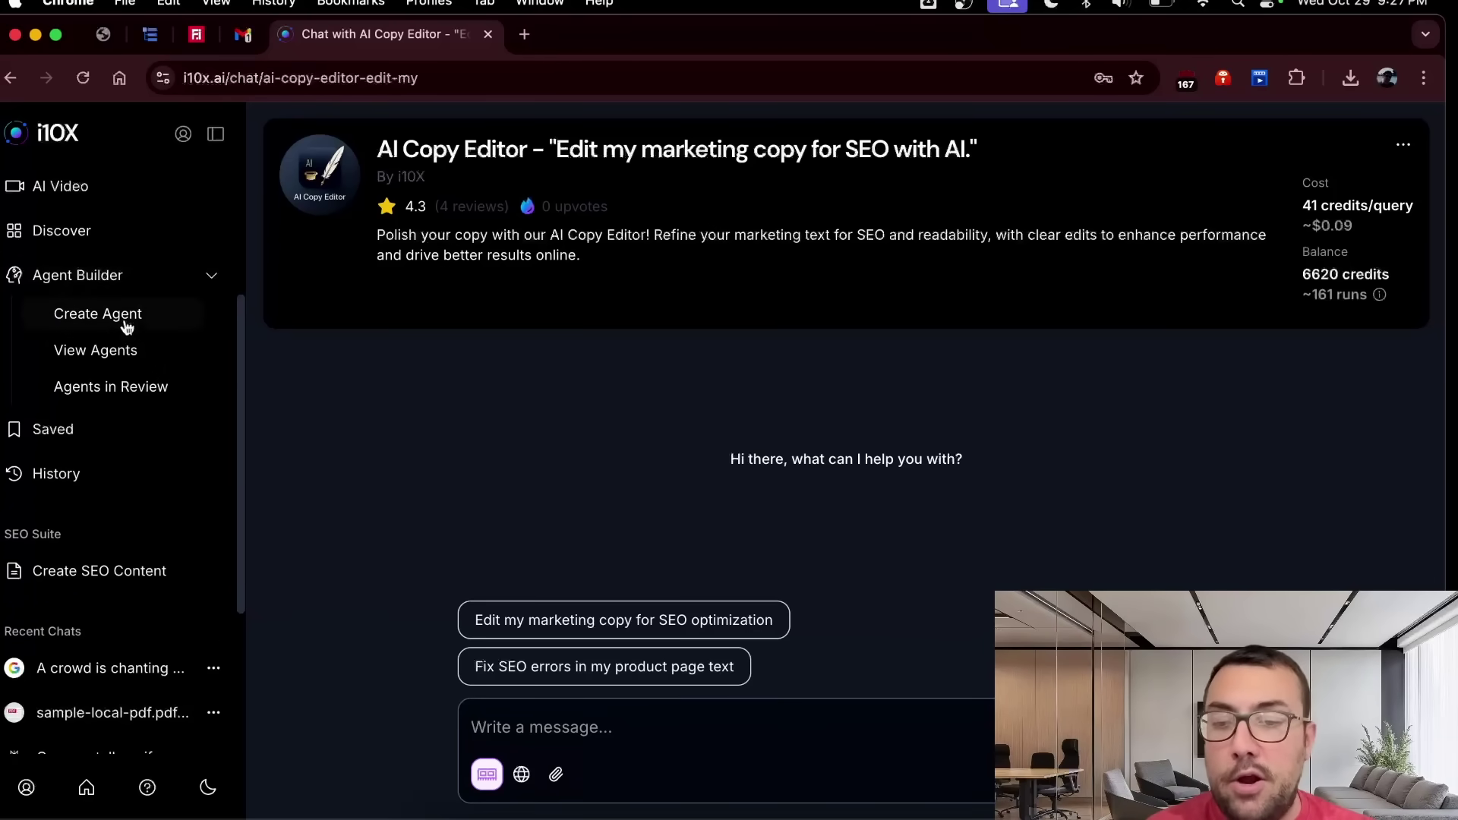
Start a new agent on Google Nano-Banana with category Creativity & Fun
left_click(186, 313)
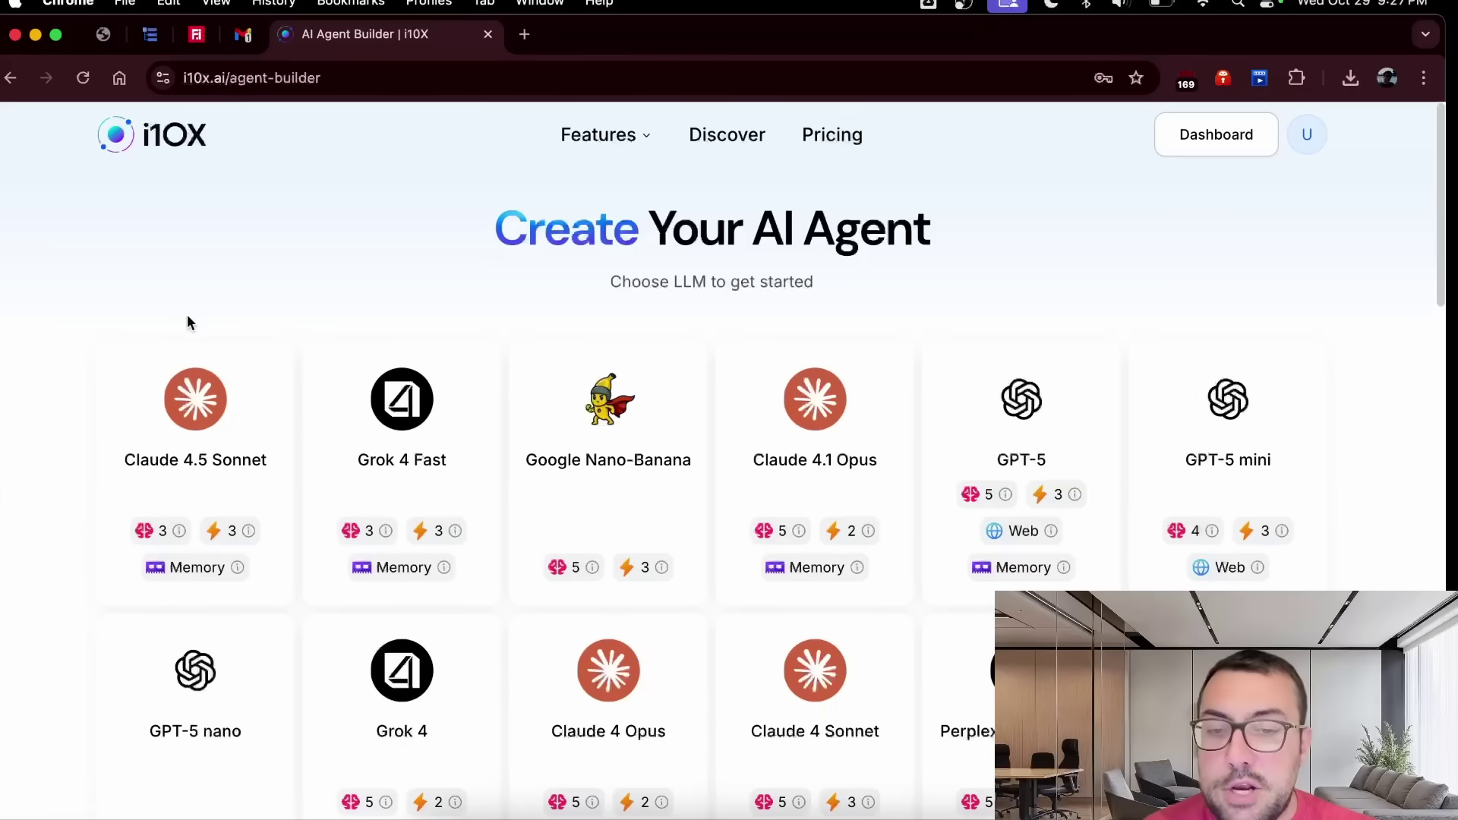
scroll(446, 269, "down", 1)
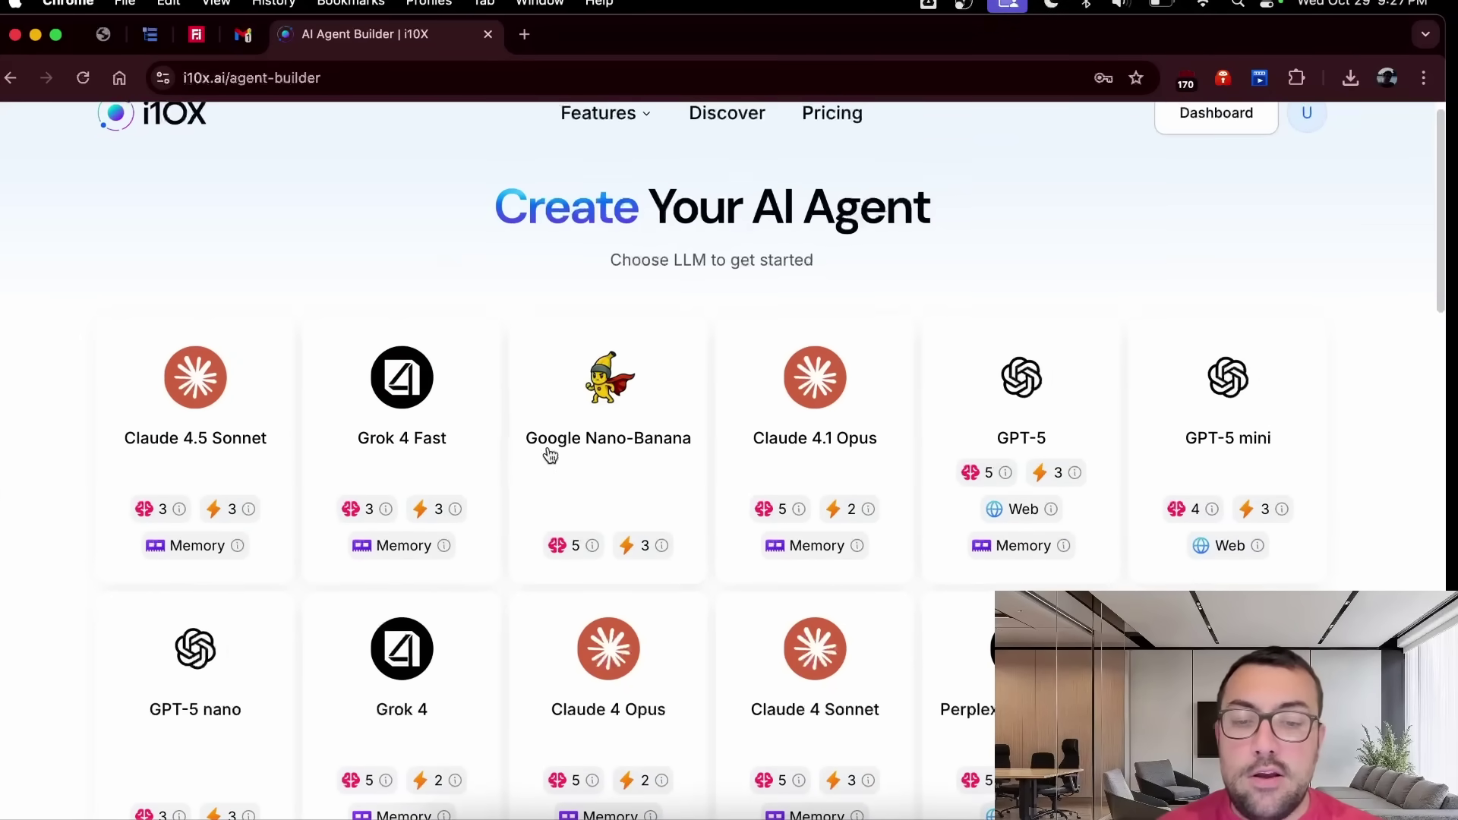
scroll(468, 454, "down", 15)
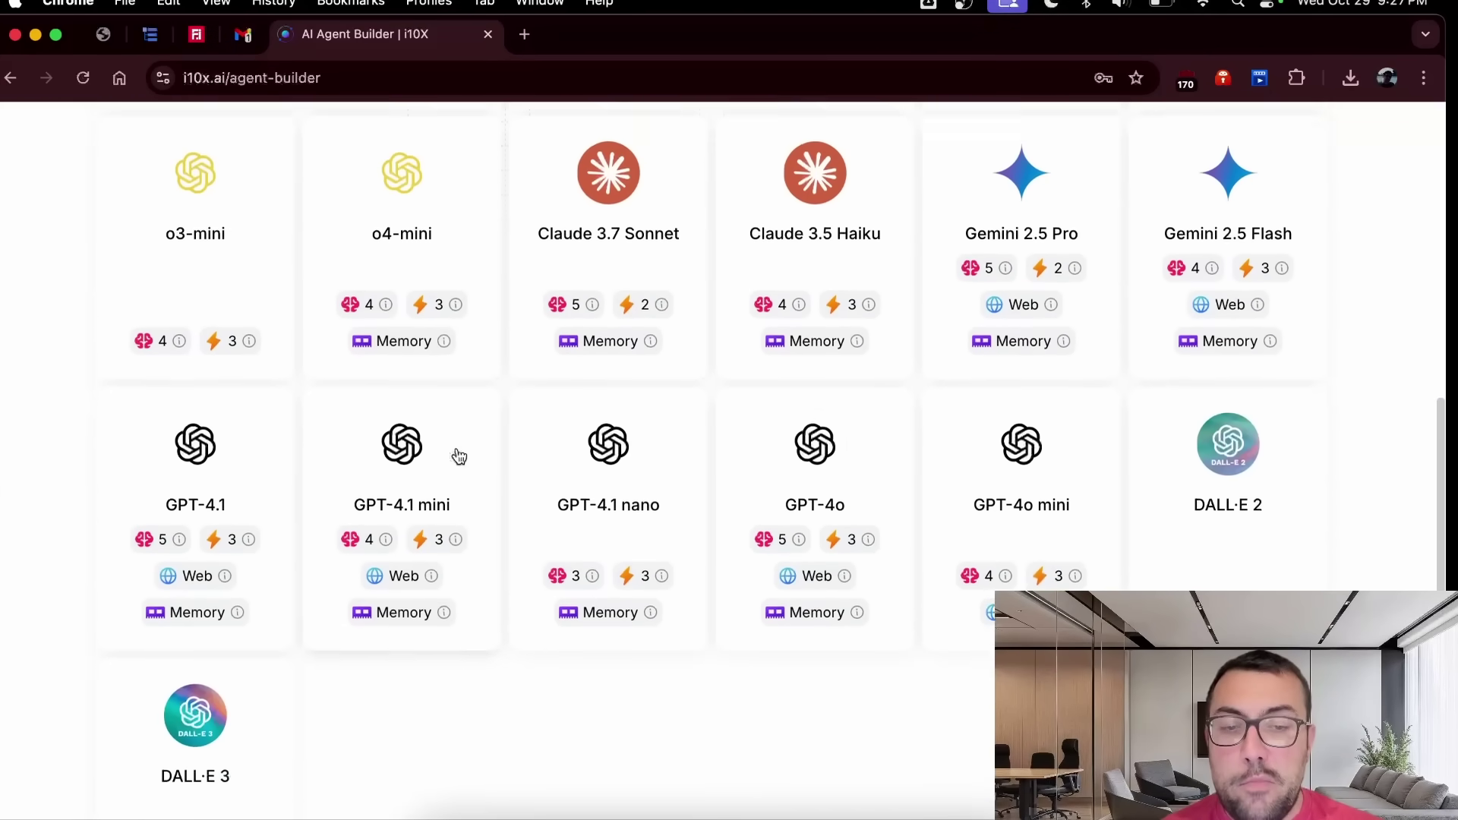
scroll(457, 448, "up", 15)
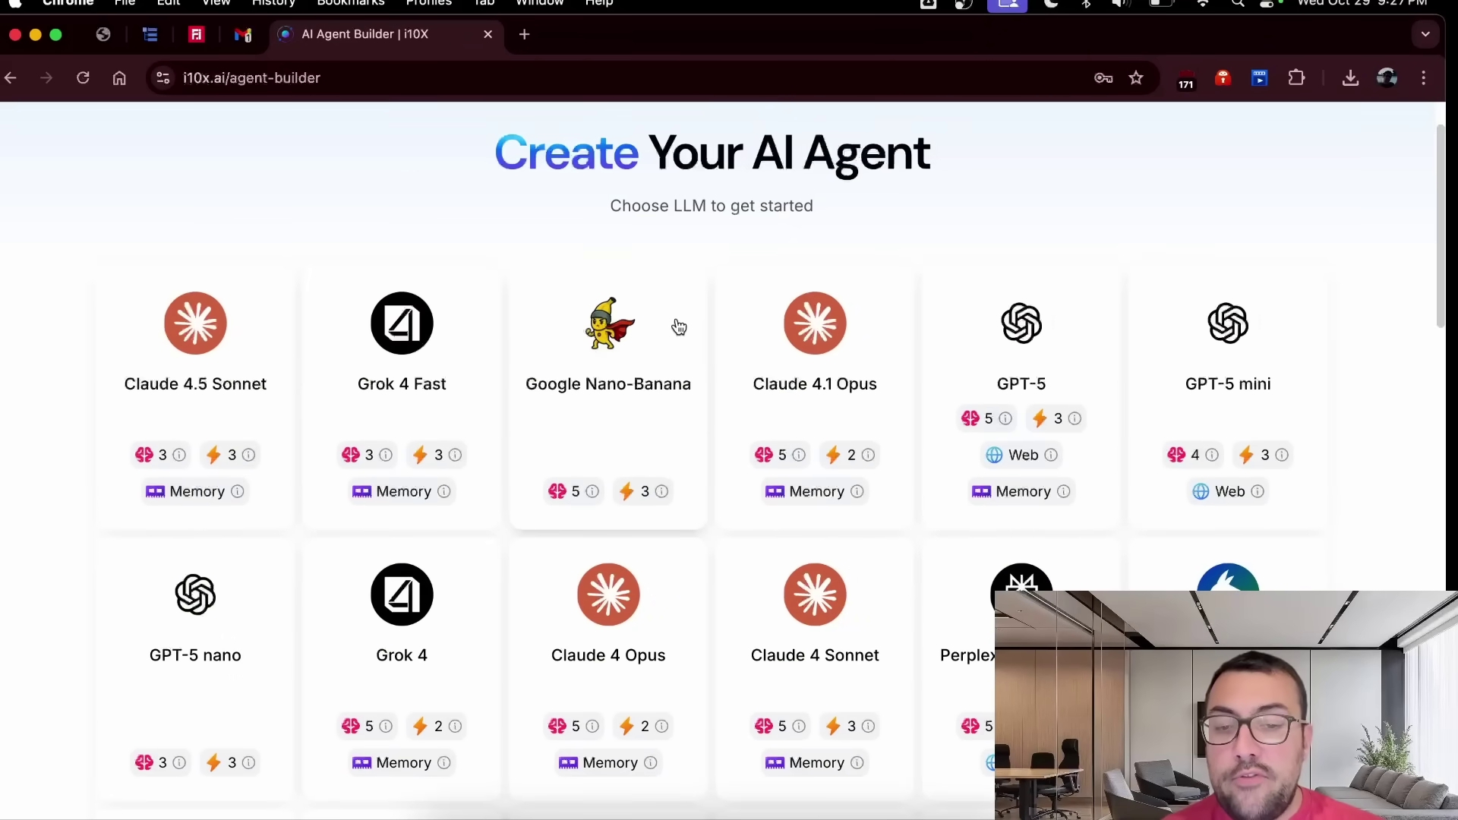
left_click(651, 357)
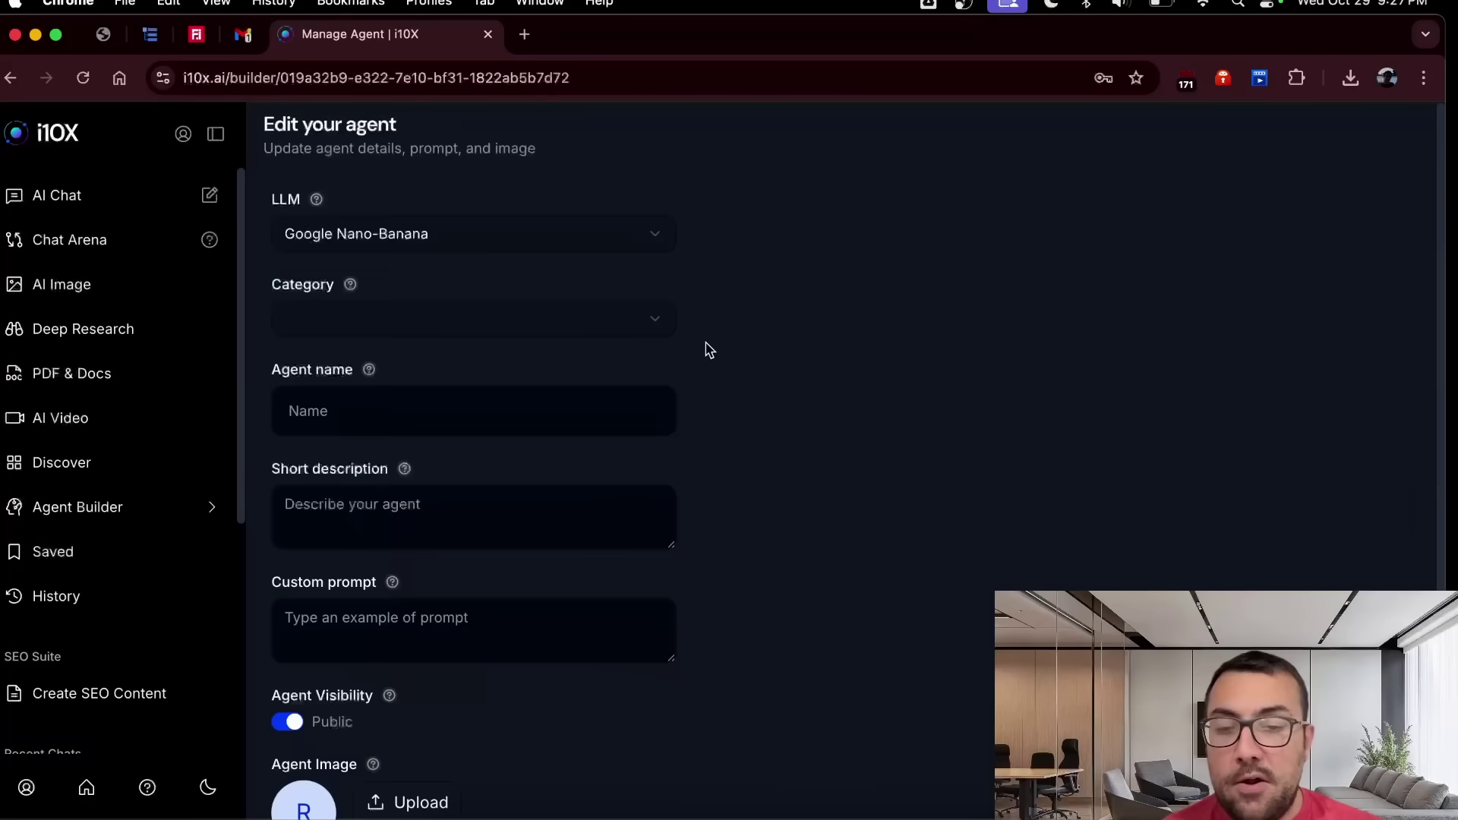
left_click(502, 328)
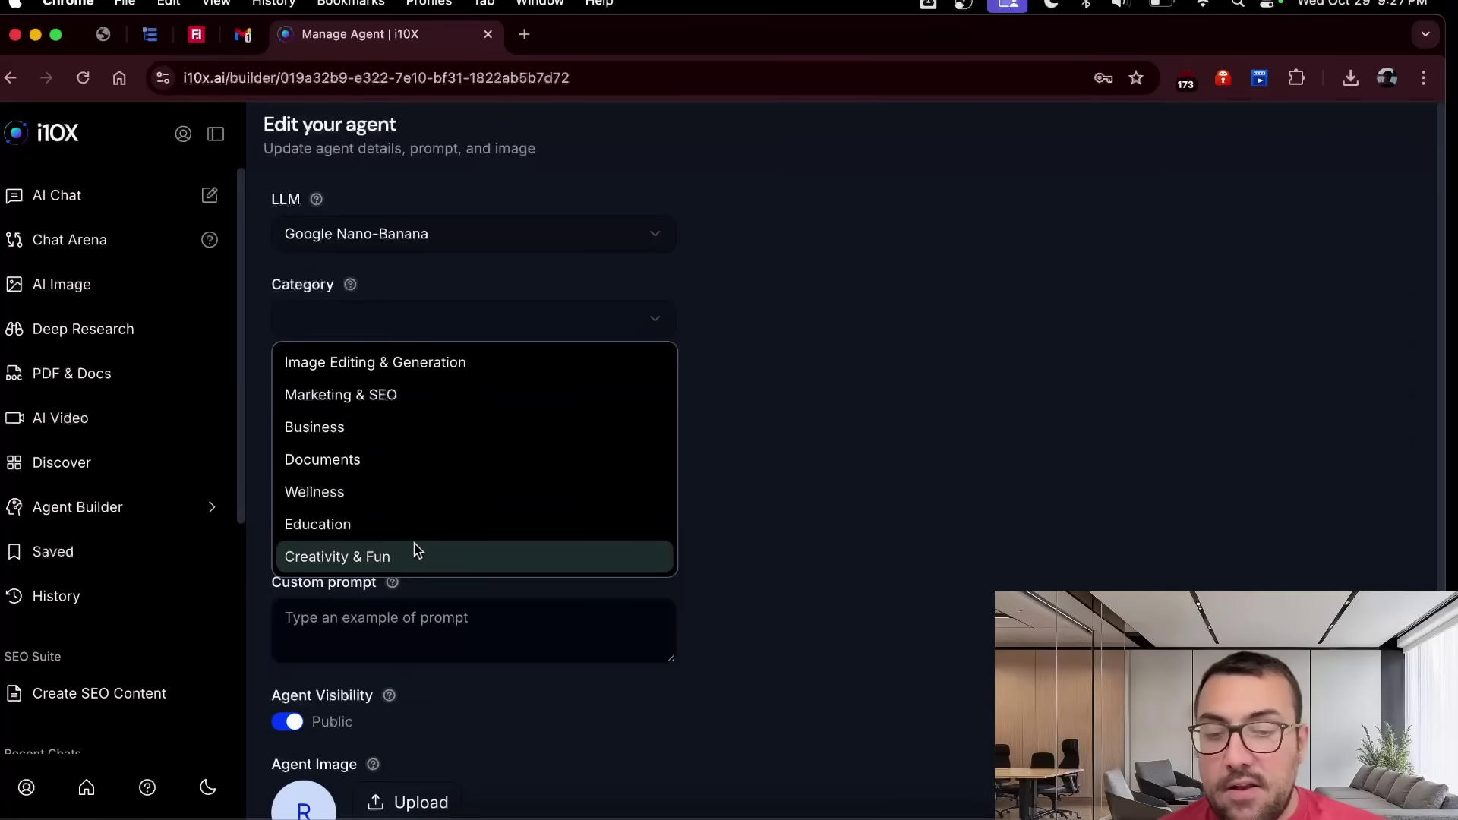
left_click(413, 555)
Name the agent 'Gorillafy', paste the gorilla-transformation prompt, and publish it for review
left_click(509, 406)
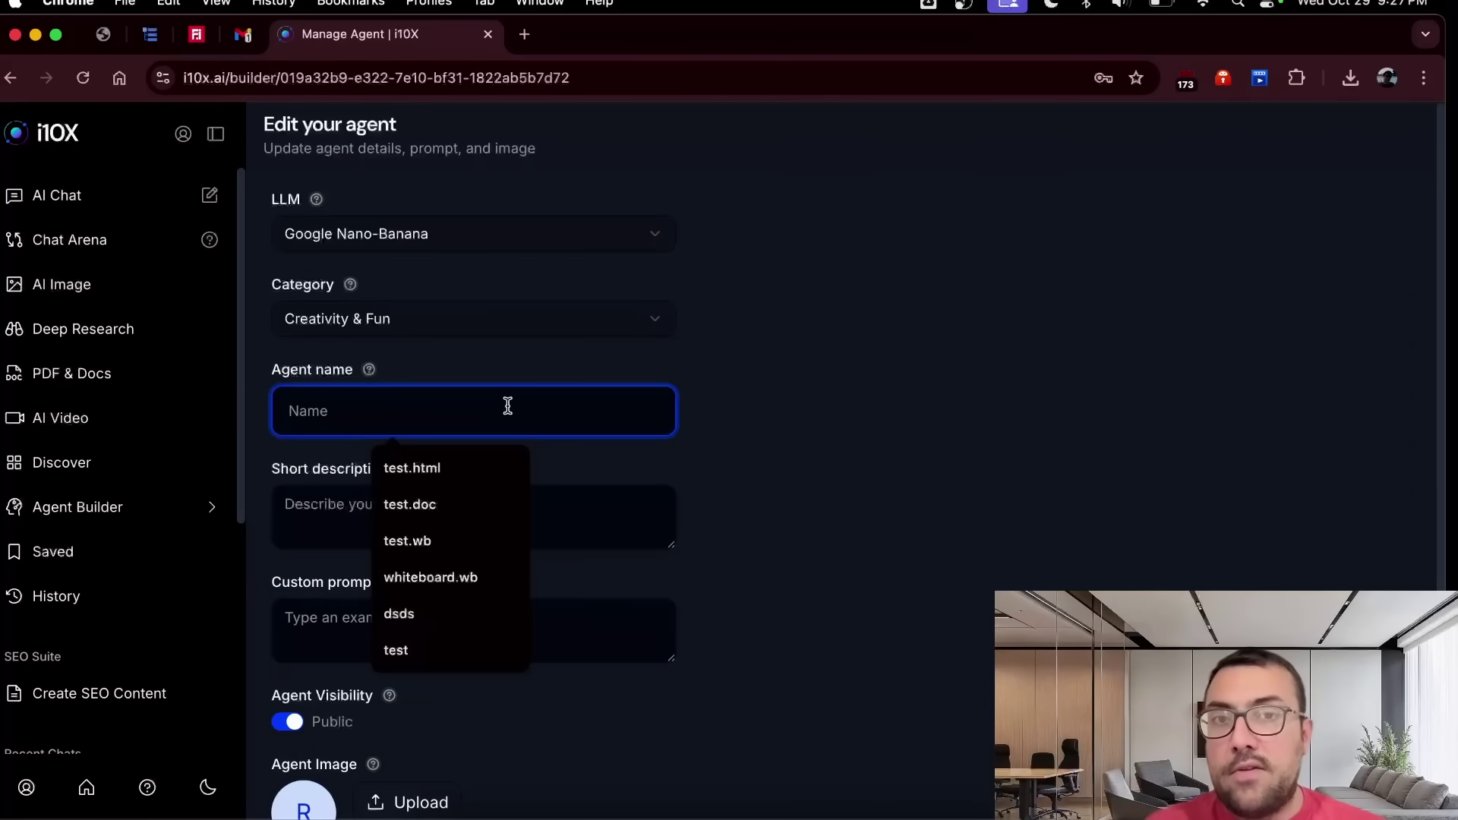
type("Gorillafy")
scroll(478, 375, "down", 3)
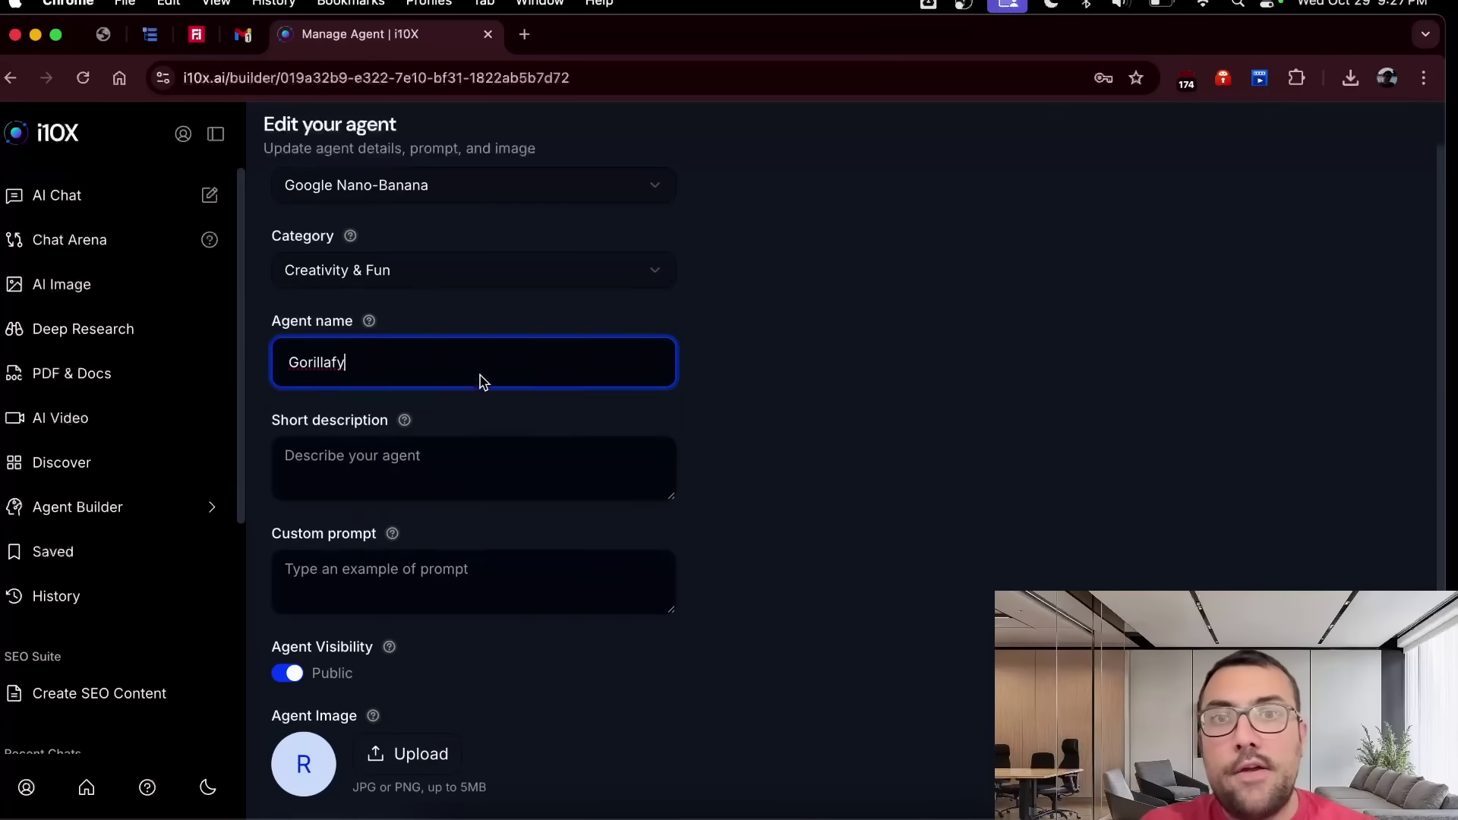
left_click(478, 376)
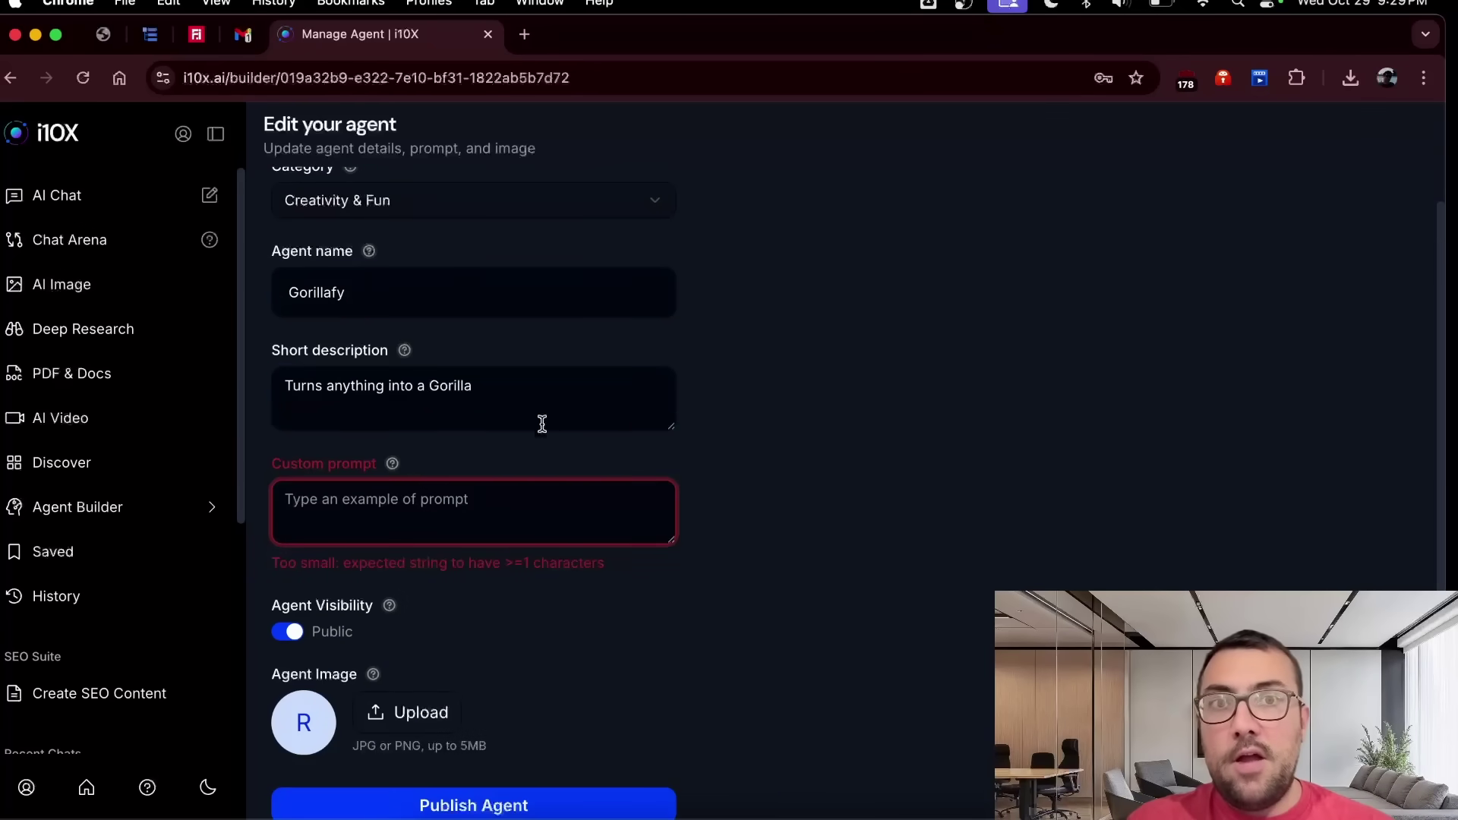
left_click(537, 532)
type("Transform the user's requested subject, which is [USER'S SUBJECT], into a full-body, high-quality, Disney-Pixar-style 3D render of a cartoon gorilla. The gorilla should be clearly recognizable as a whimsical, expressive version of the [USER'S SUBJECT]. Focus on incorporating the defining colors, textures, and key features of the subject directly into the gorilla's design, attire, or accessories in a humorous and imaginative way. Ensure the final image has a bright, appealing color palette and is rendered with excellent detail and soft lighting.")
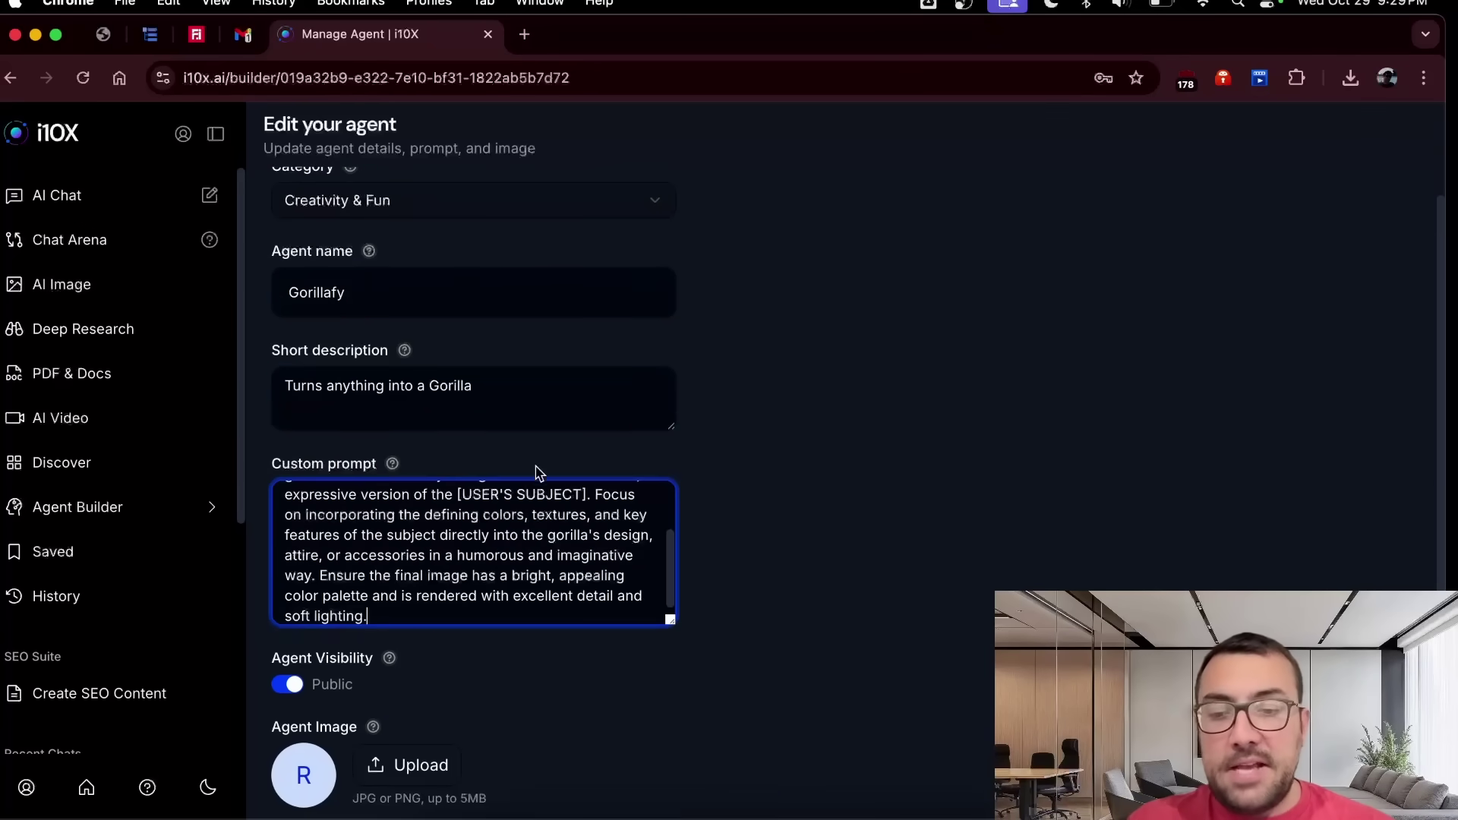
scroll(518, 547, "up", 5)
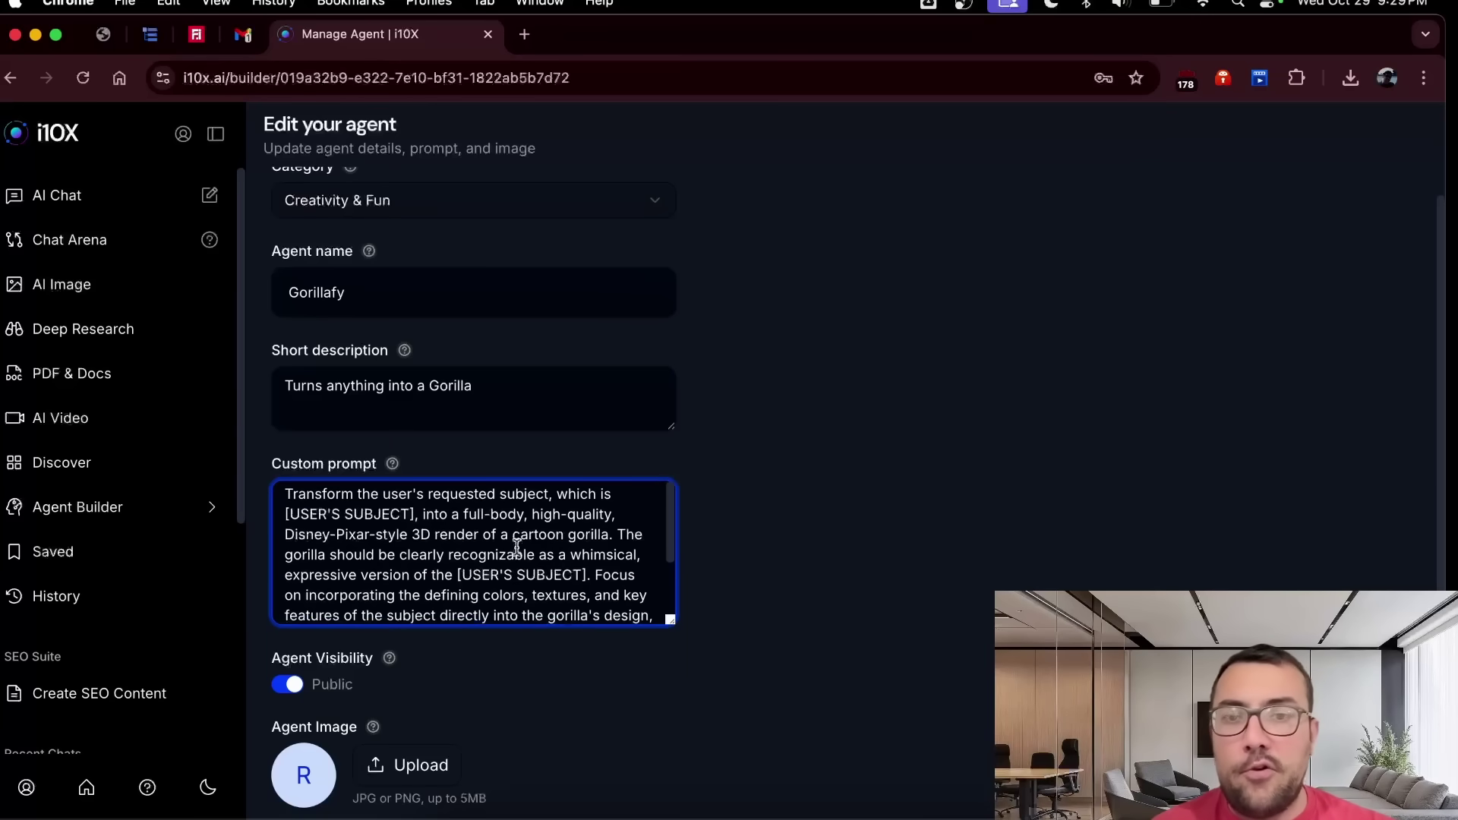
scroll(517, 546, "down", 3)
left_click(720, 559)
scroll(720, 559, "down", 2)
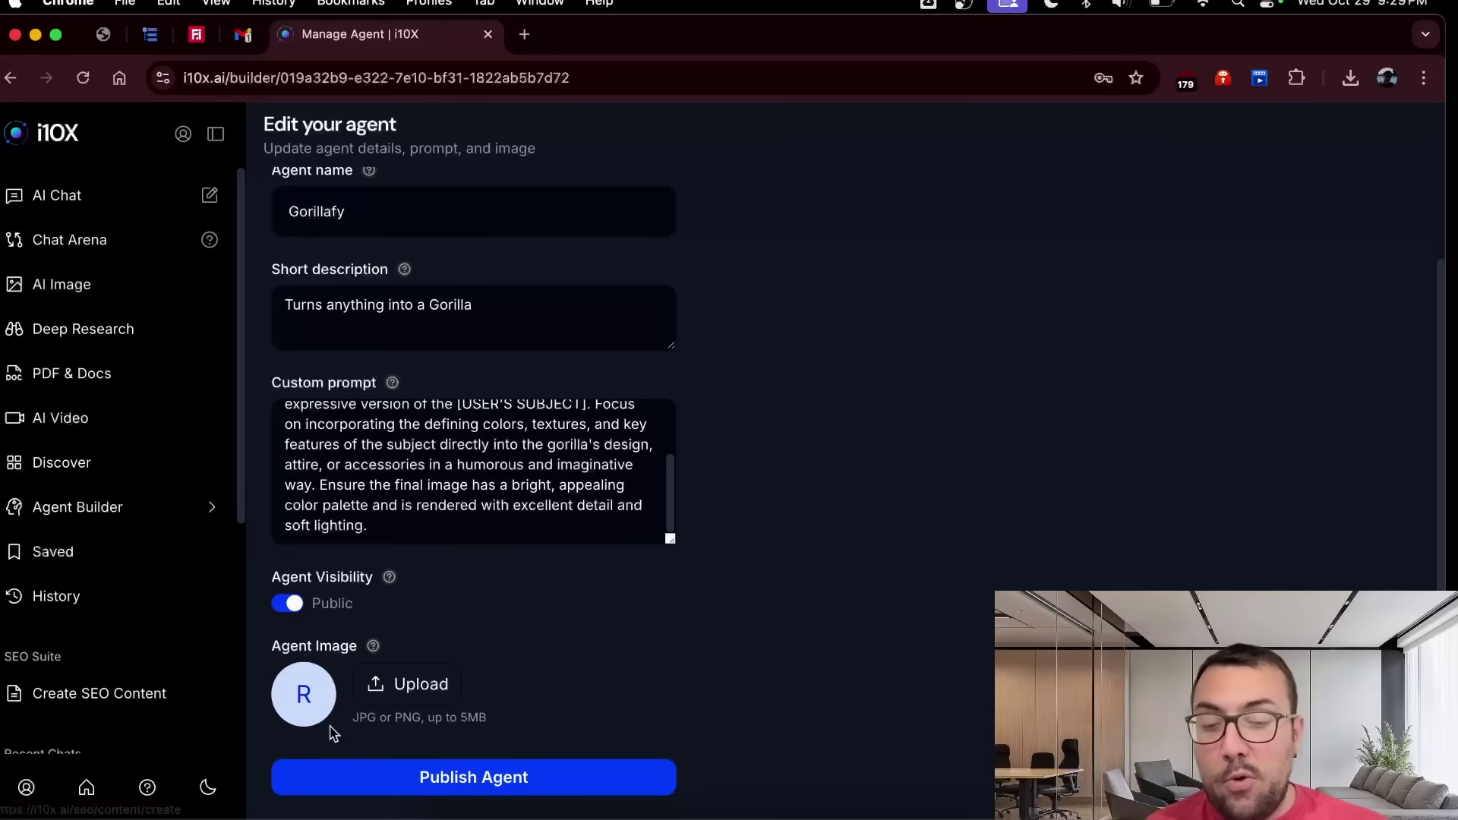
left_click(541, 769)
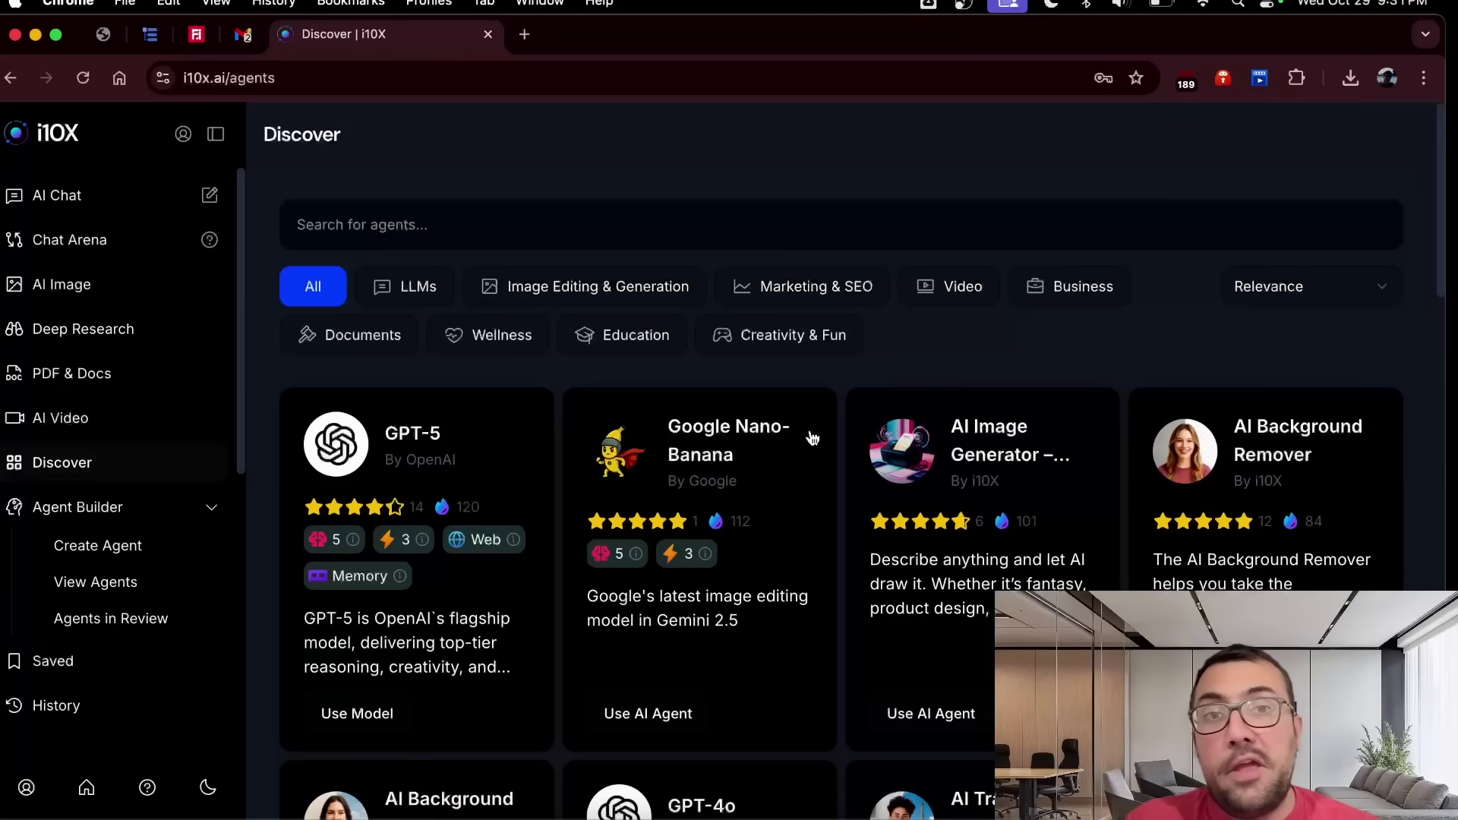
Filter Discover to Creativity & Fun and open the Meme Generator from Text agent
left_click(790, 346)
scroll(610, 625, "down", 12)
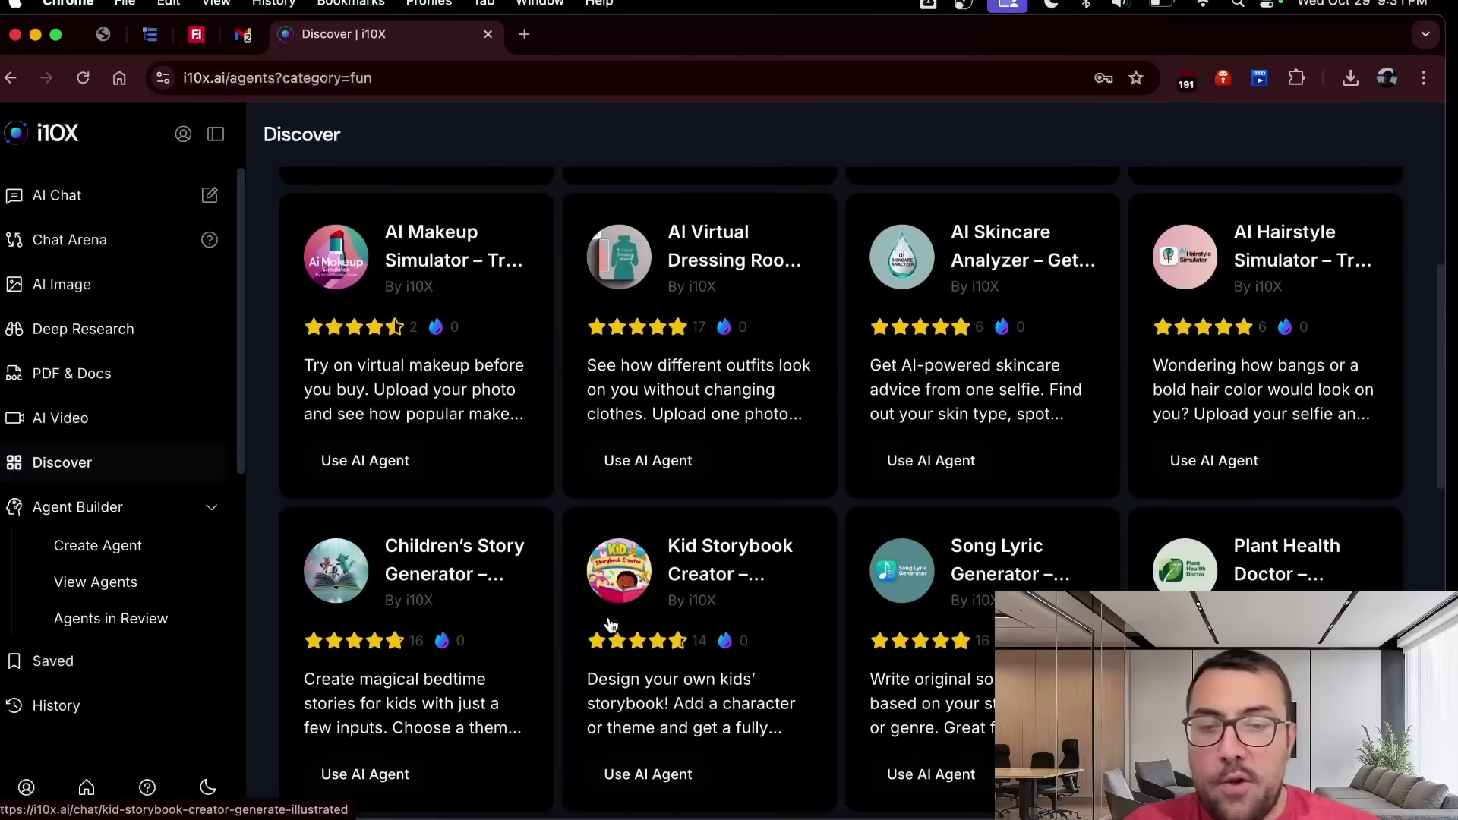
scroll(610, 624, "down", 10)
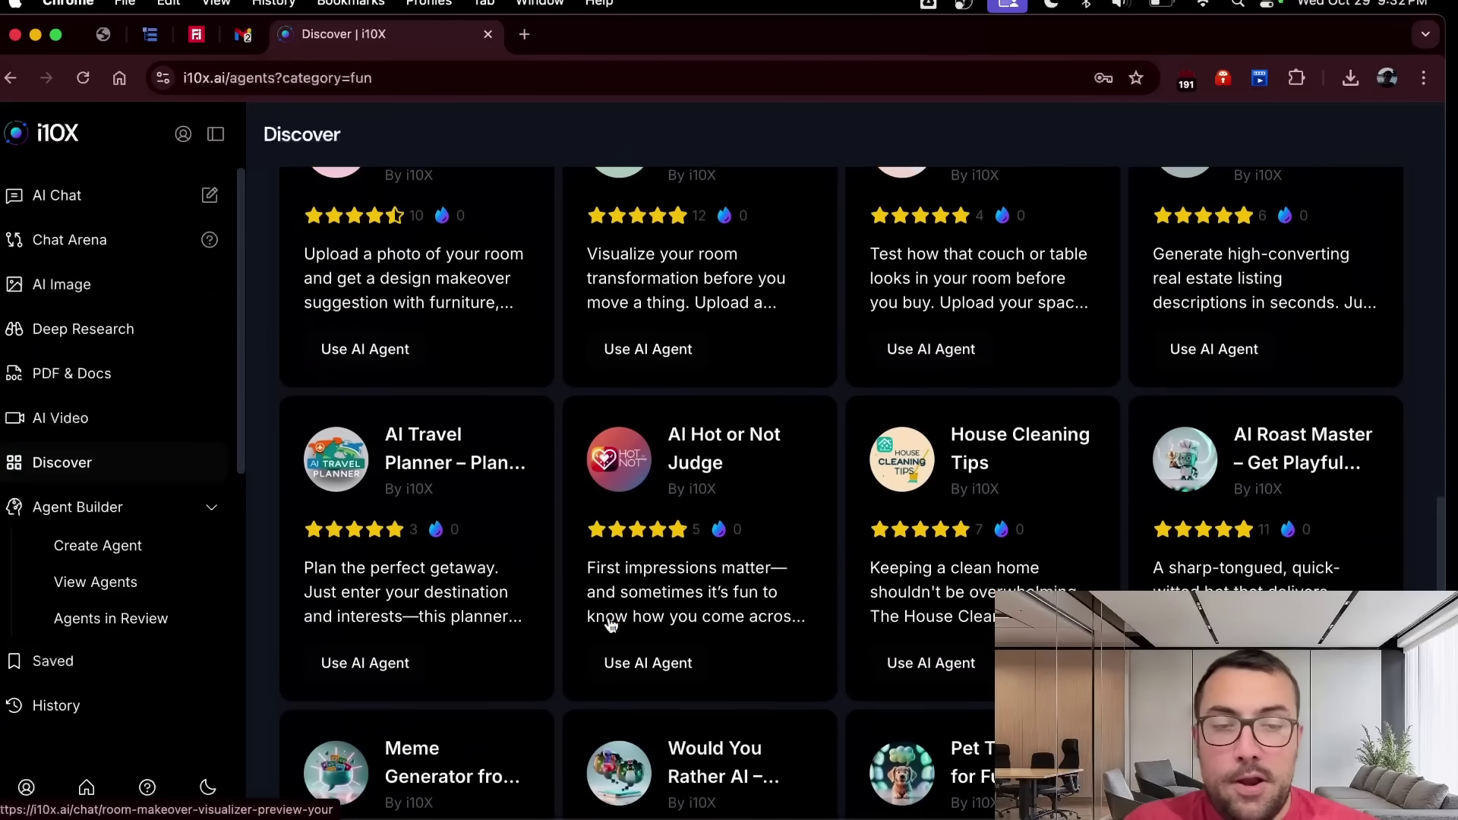
left_click(456, 486)
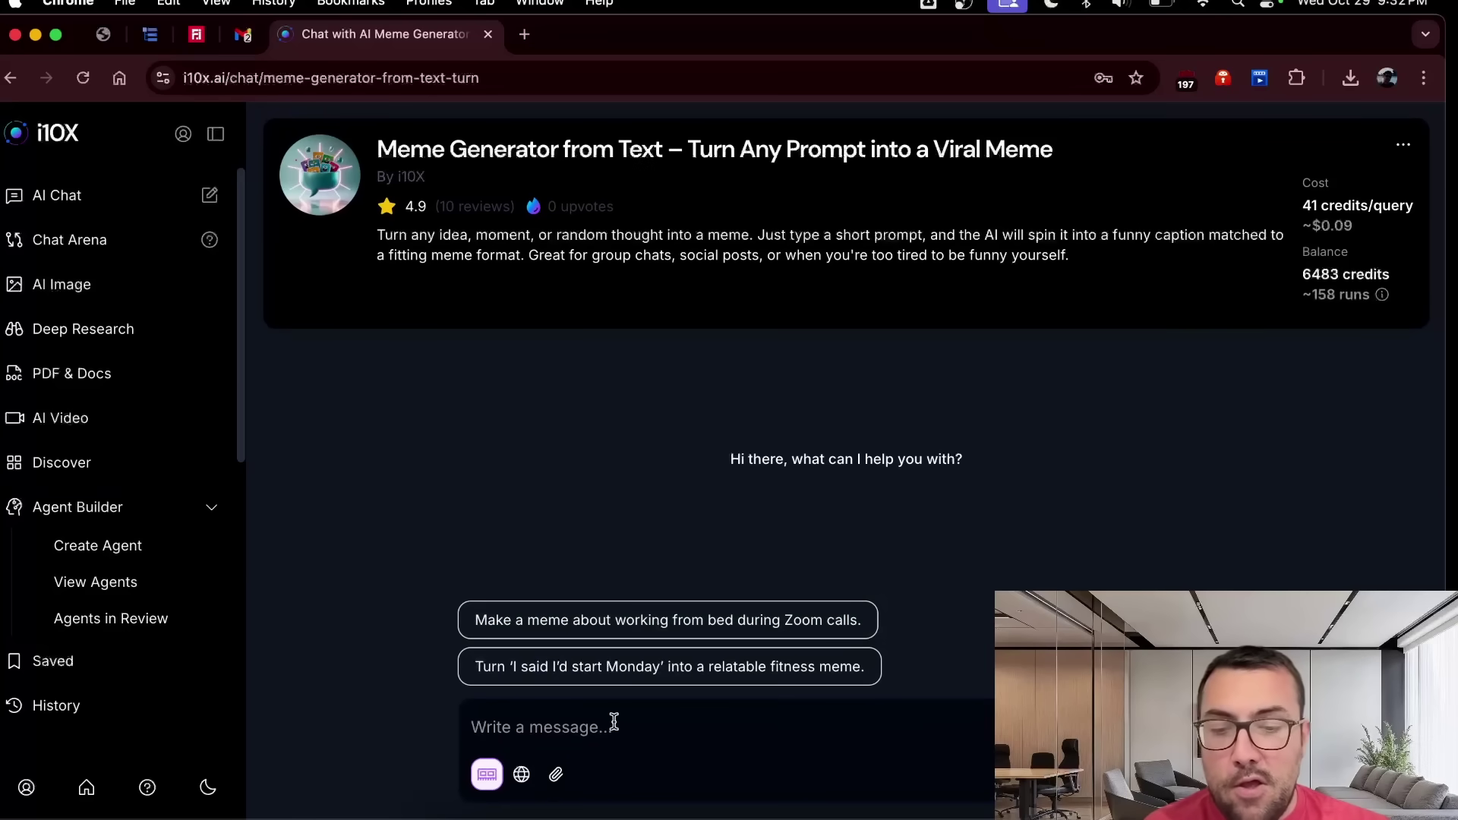
Ask for 'Make a meme about trying to edit a youtube video' and select the reply
type("Make a meme about trying to edit a youtube video")
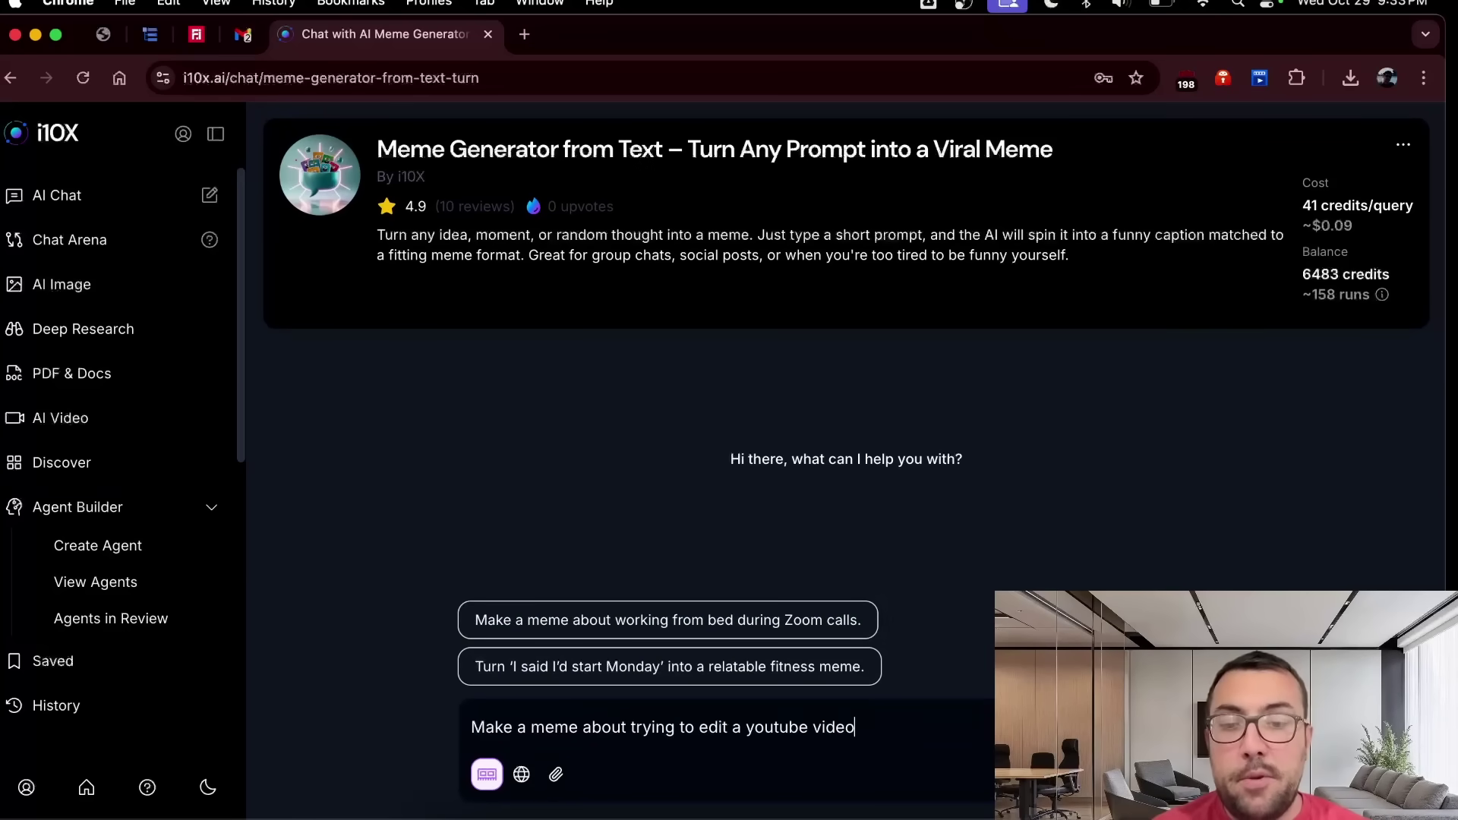
key("Return")
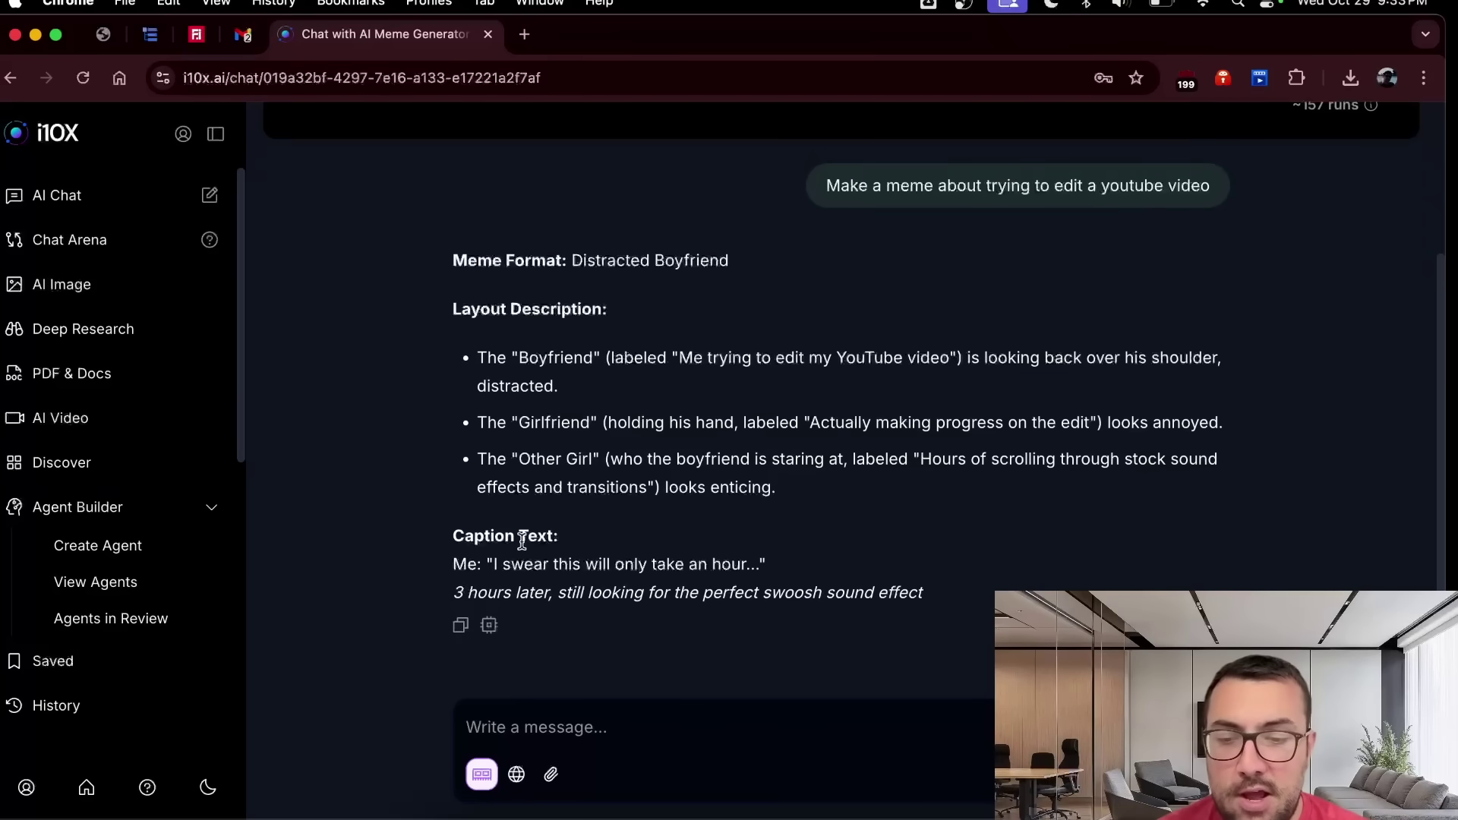
scroll(799, 531, "up", 4)
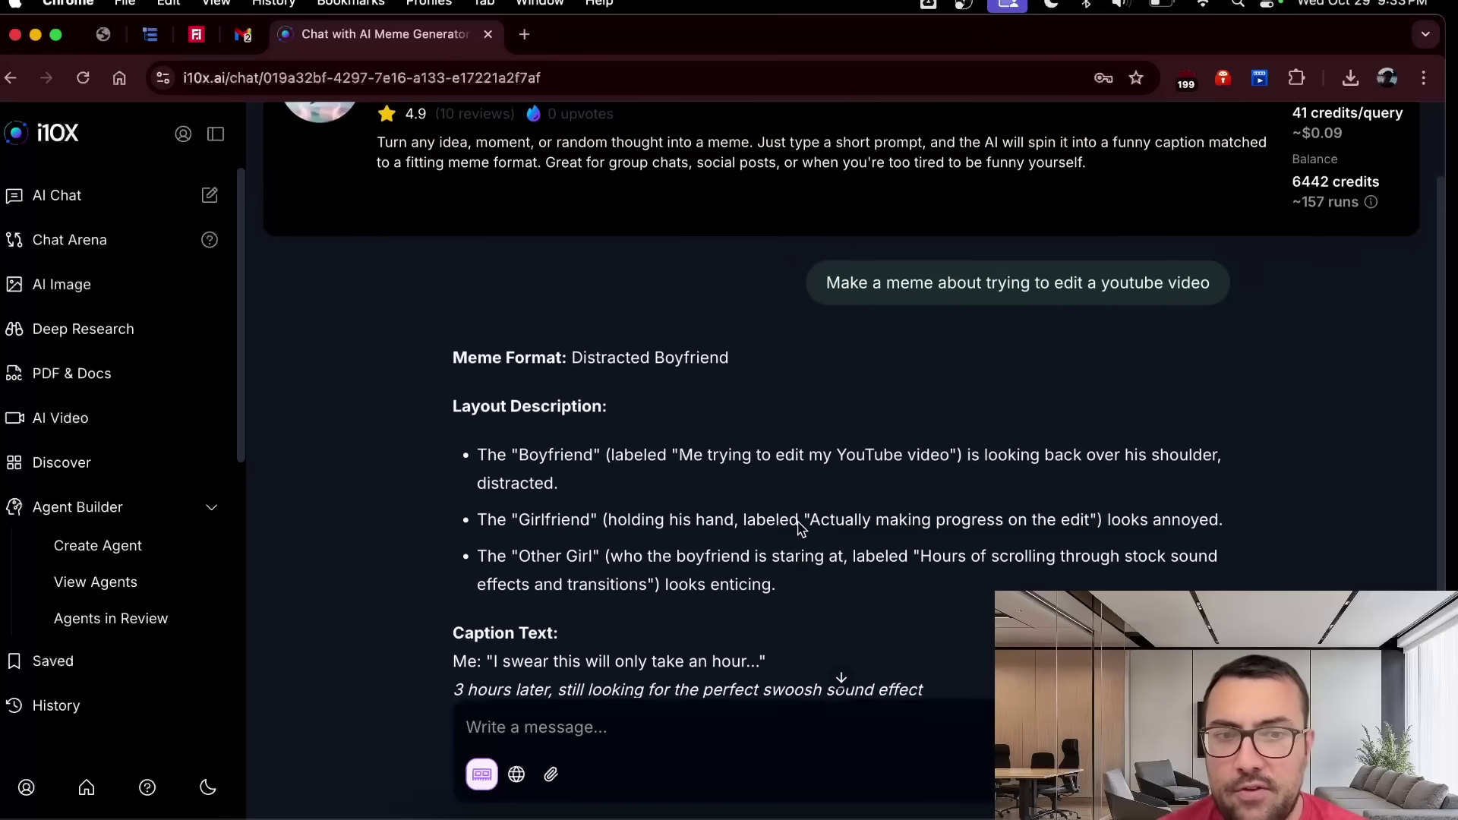
scroll(798, 528, "down", 4)
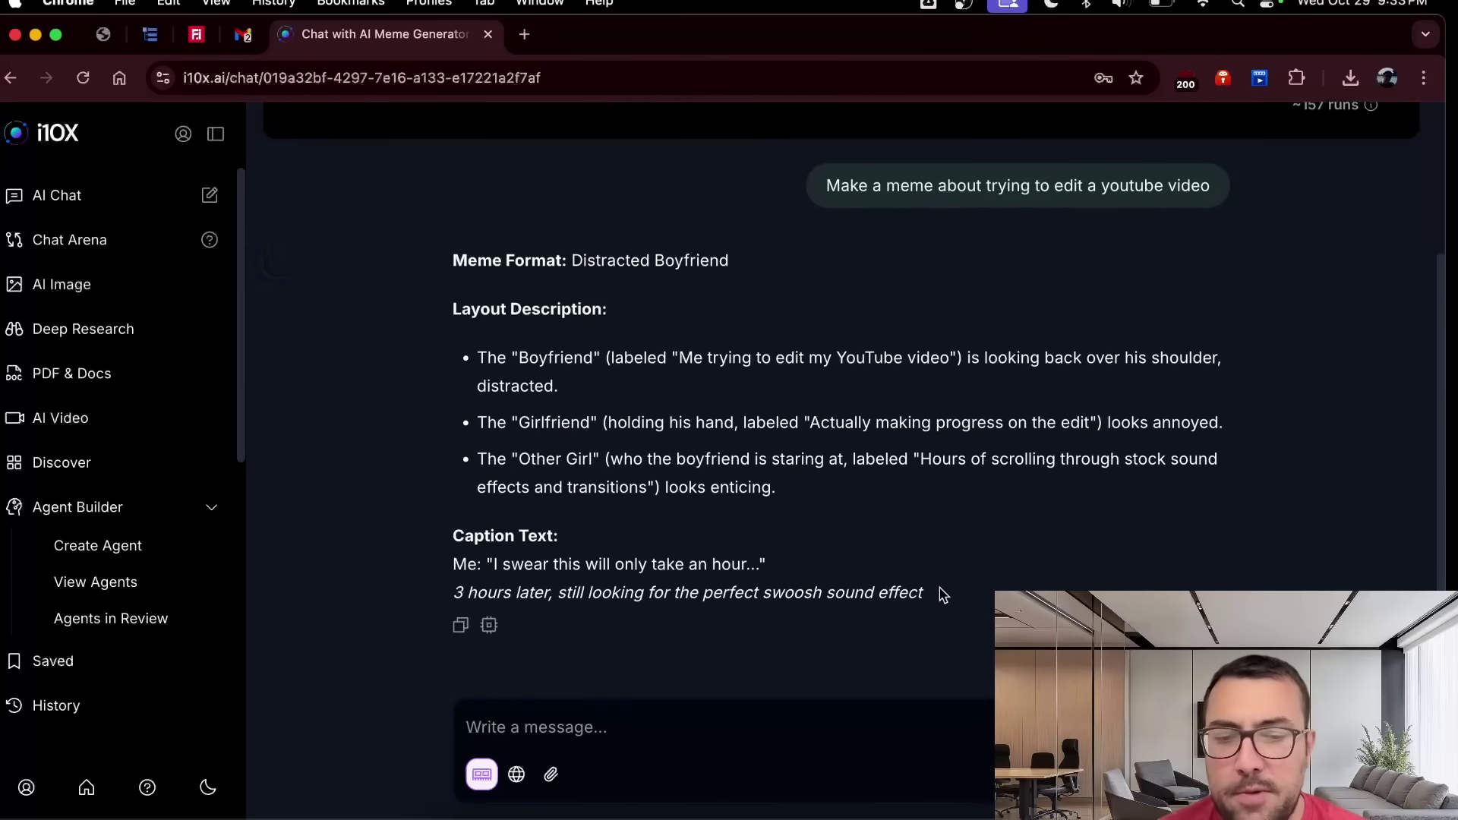
left_click_drag(939, 594, 442, 267)
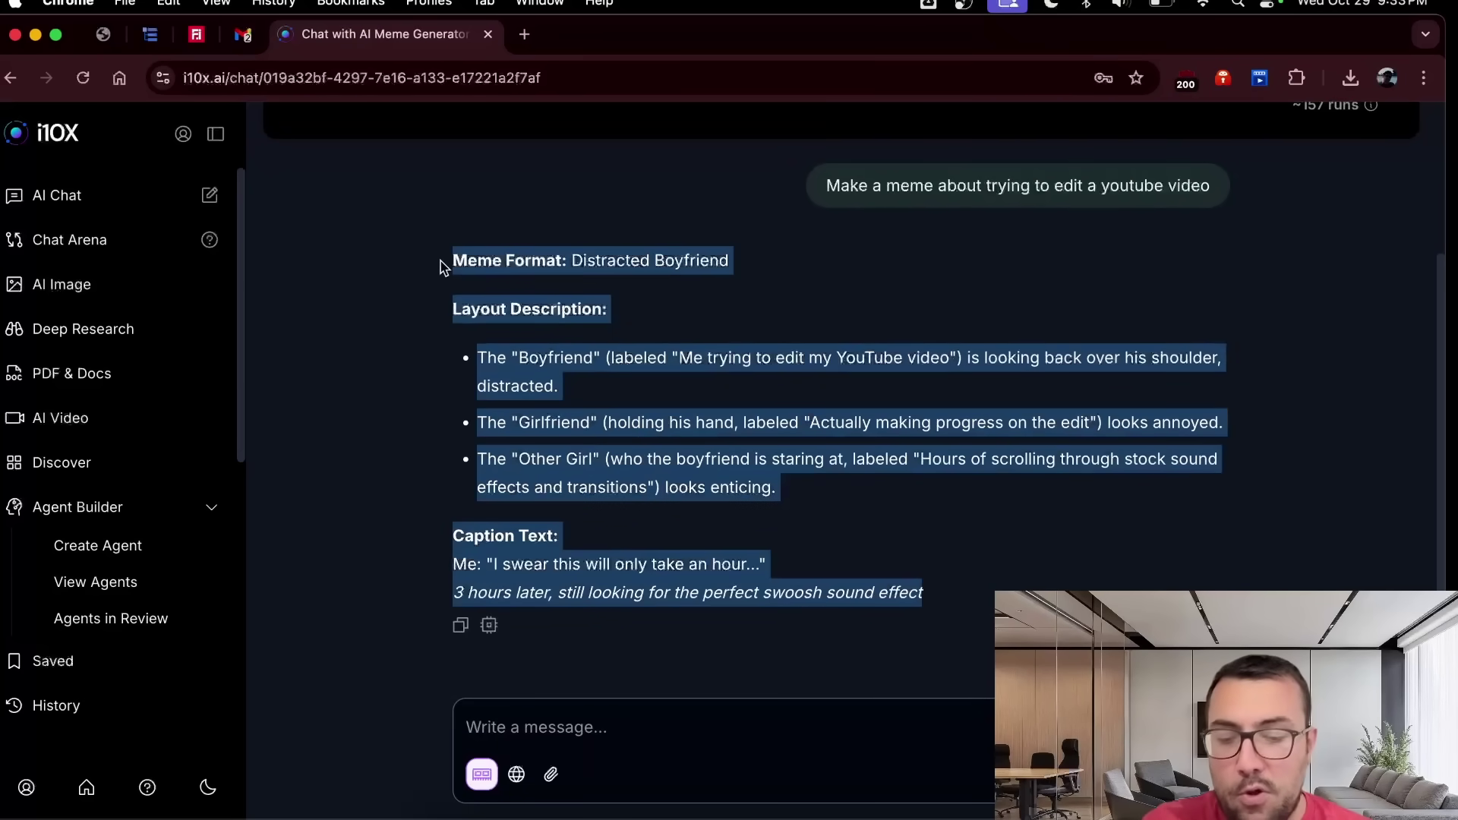
Generate an AI Image from the pasted meme description as the prompt
left_click(76, 285)
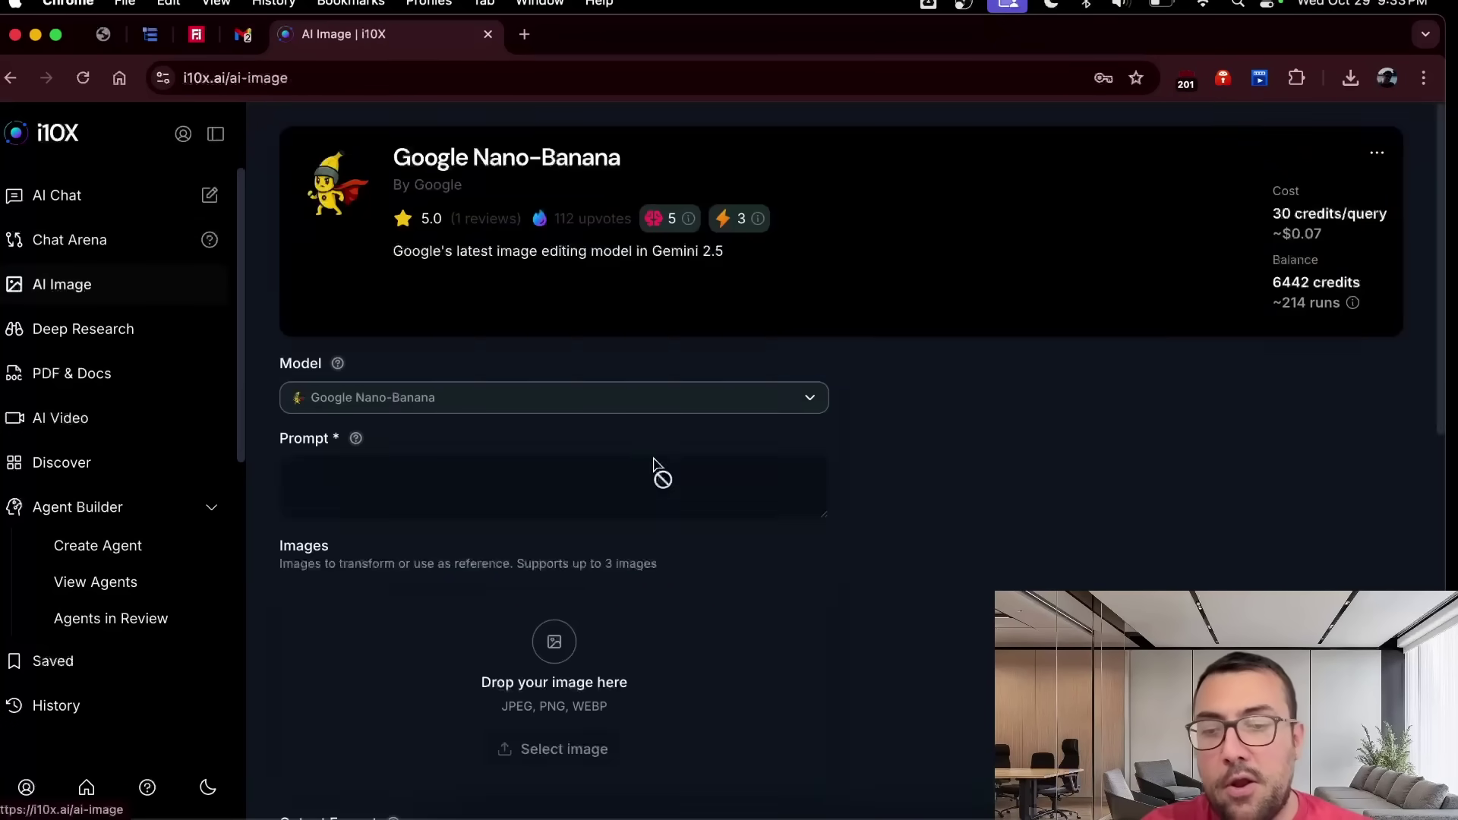
left_click(462, 468)
key("super+v")
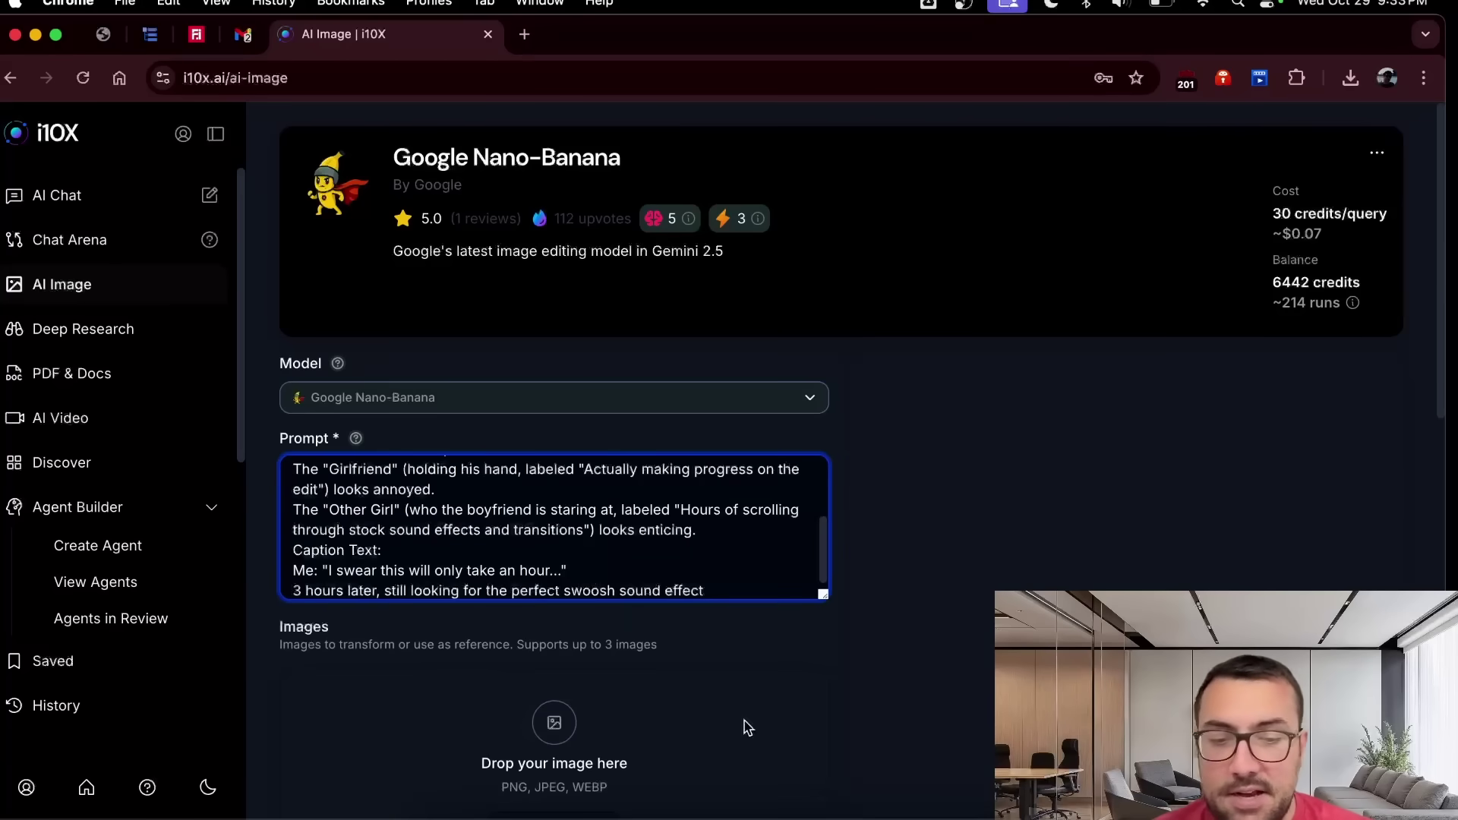
scroll(583, 737, "down", 5)
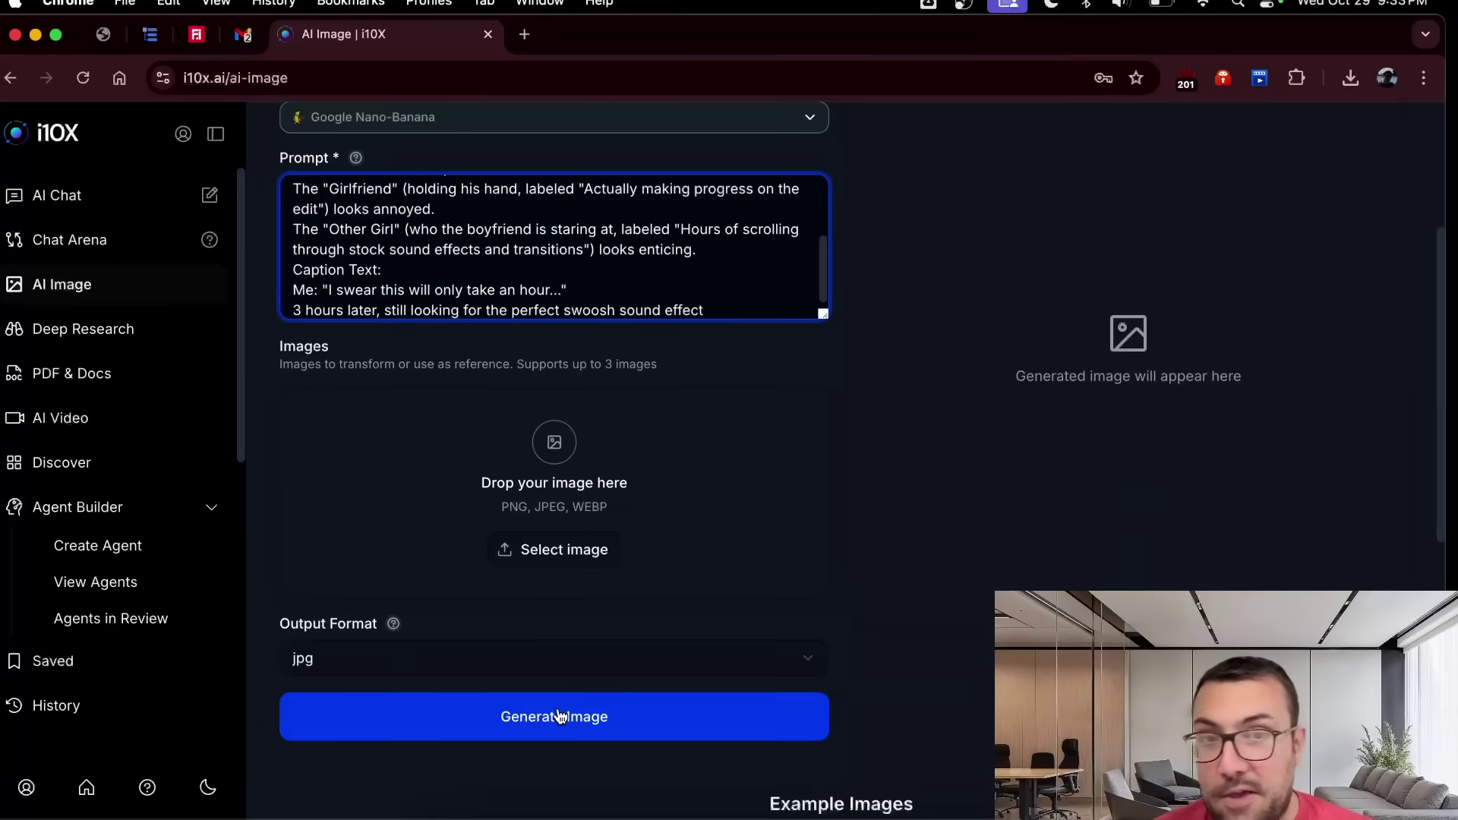
left_click(558, 716)
Open the generated meme image in a new browser tab
scroll(641, 417, "up", 3)
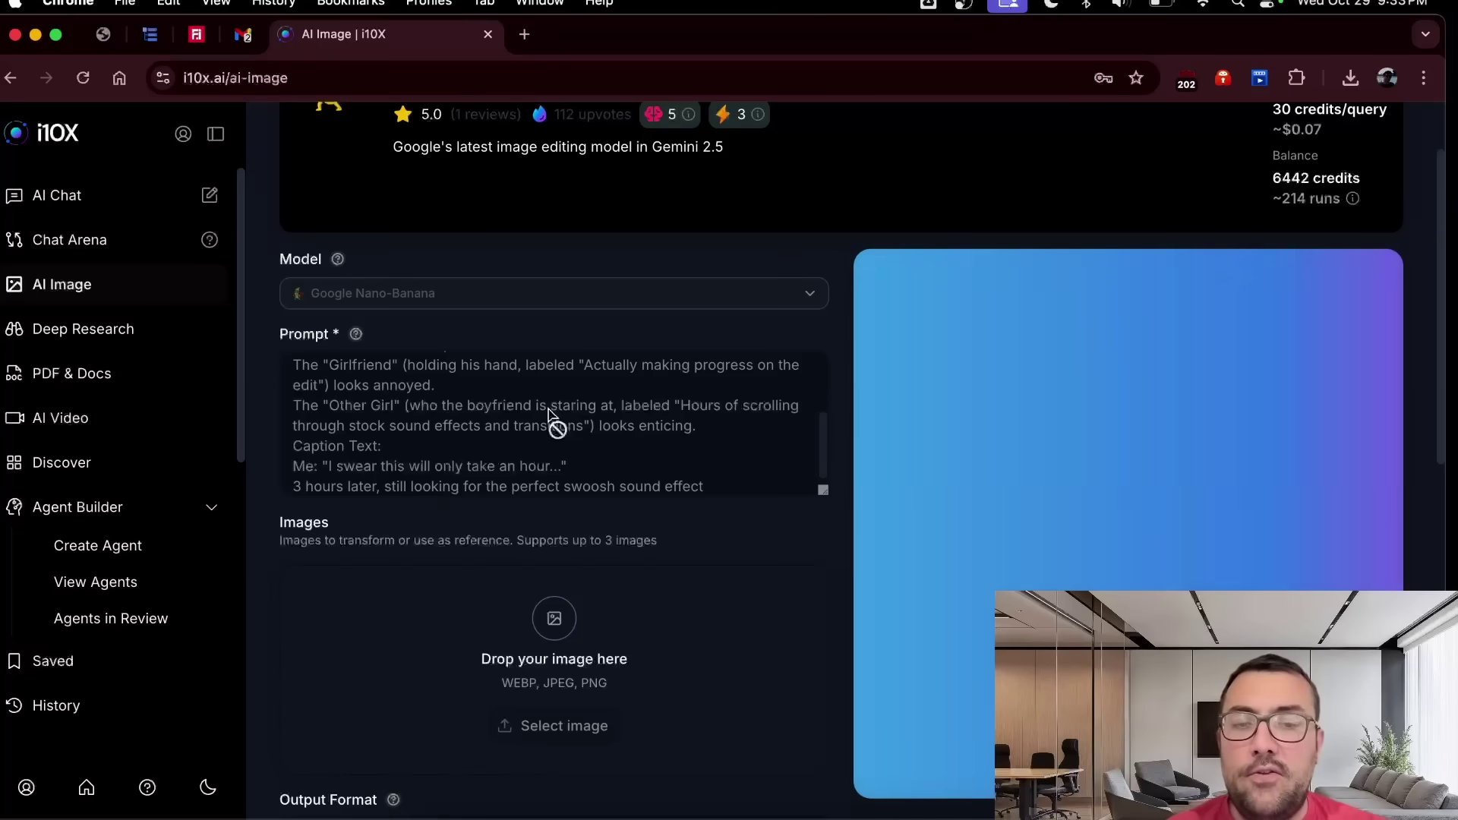
right_click(998, 311)
left_click(1078, 374)
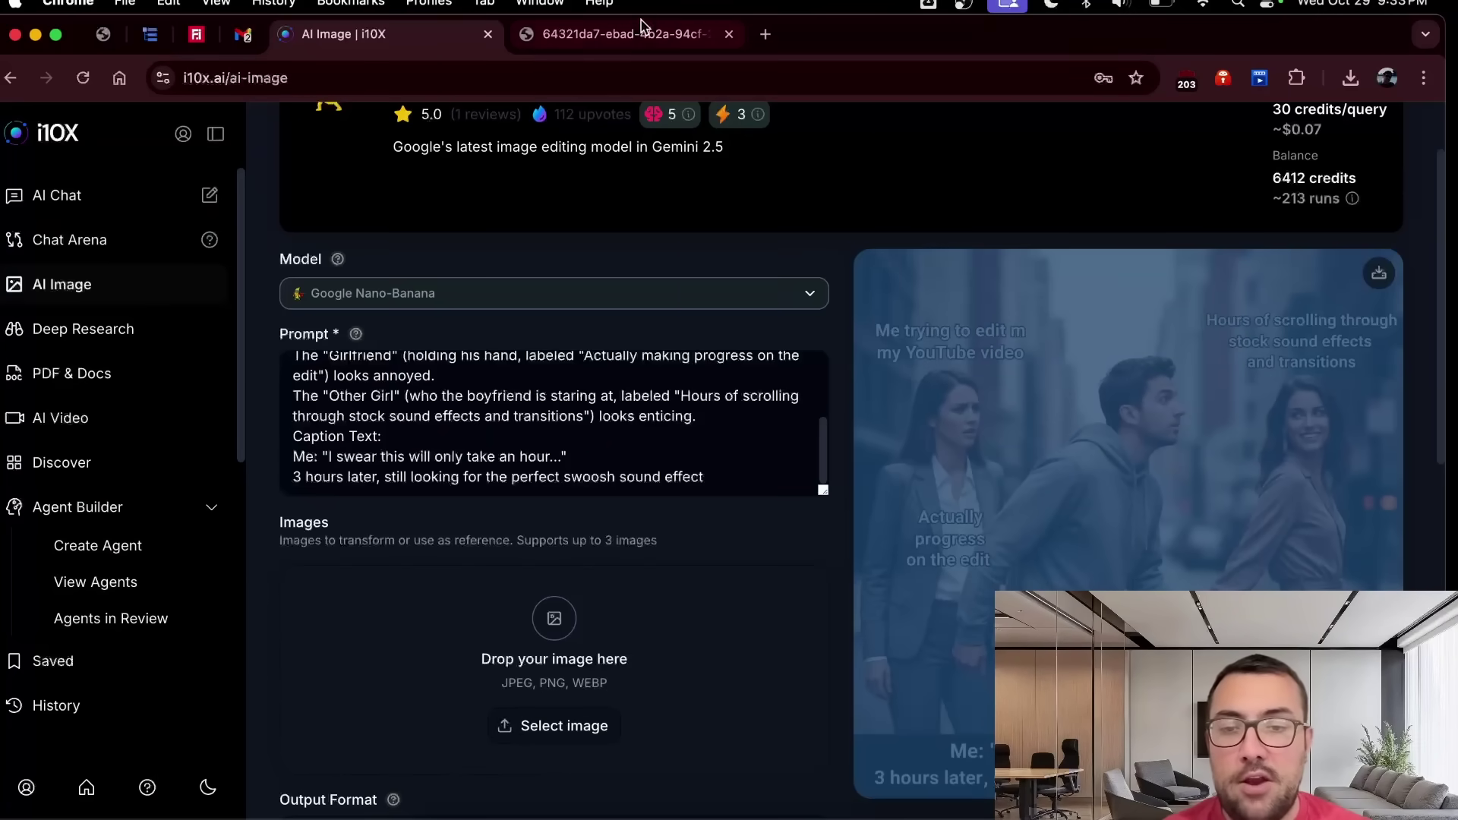
left_click(642, 29)
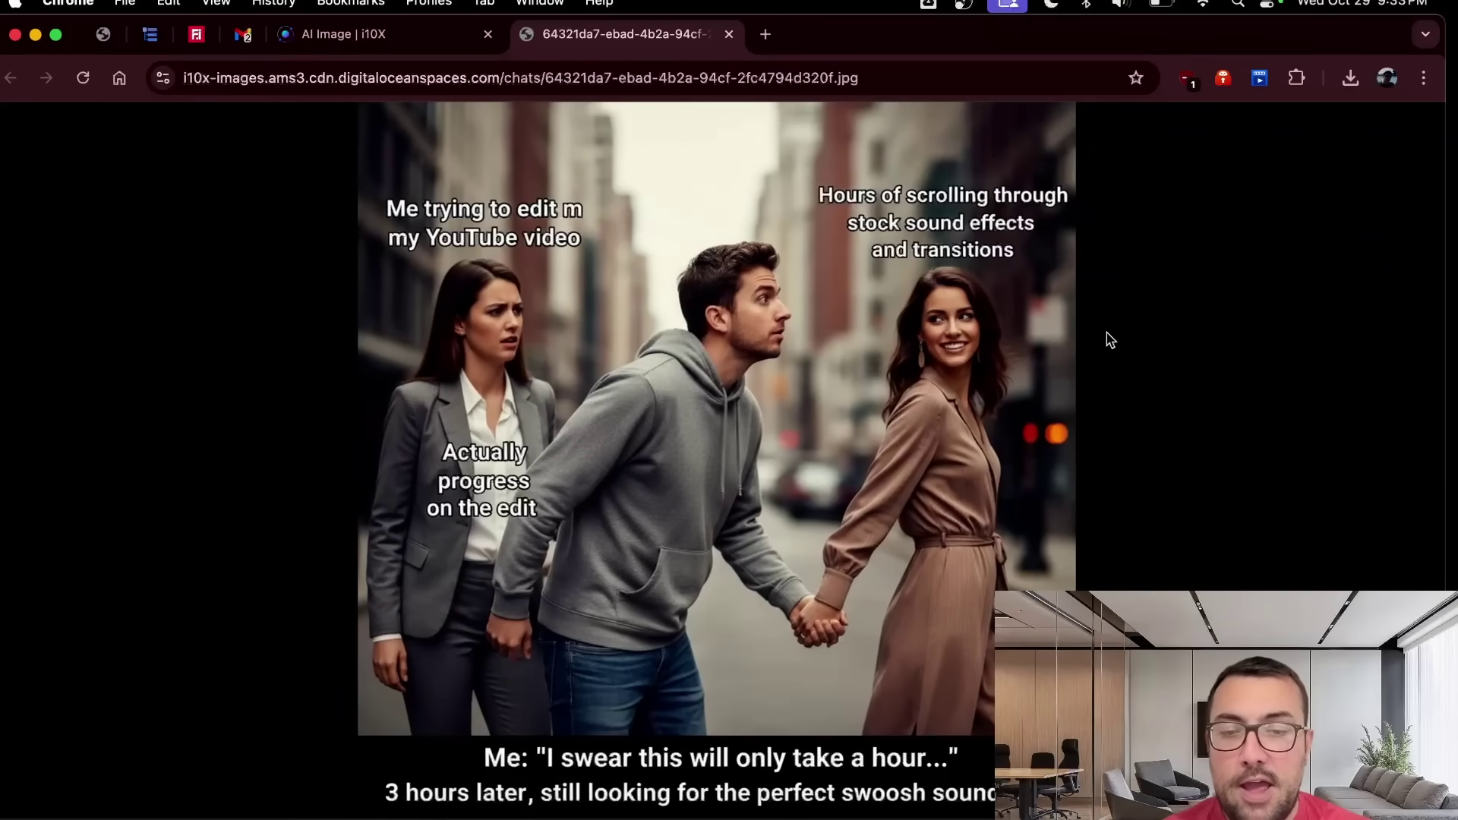